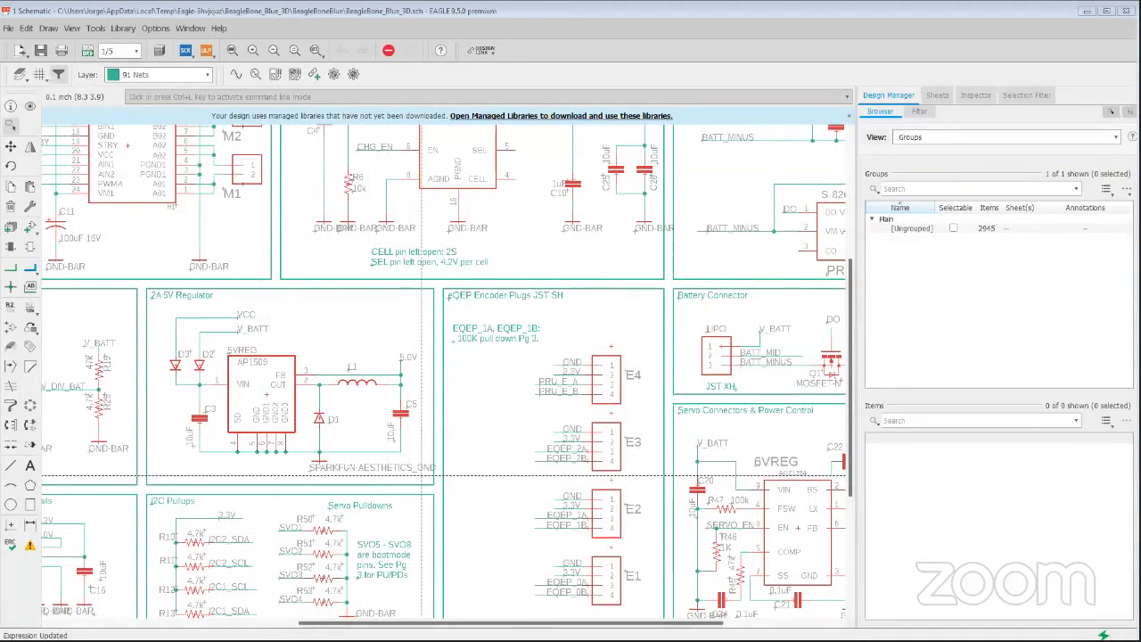
Step: Switch to the Autodesk Library.io site in the browser and view the member list of the personal managed folder
{"action": "left_click", "coordinate": [406, 479]}
{"action": "left_click", "coordinate": [273, 630]}
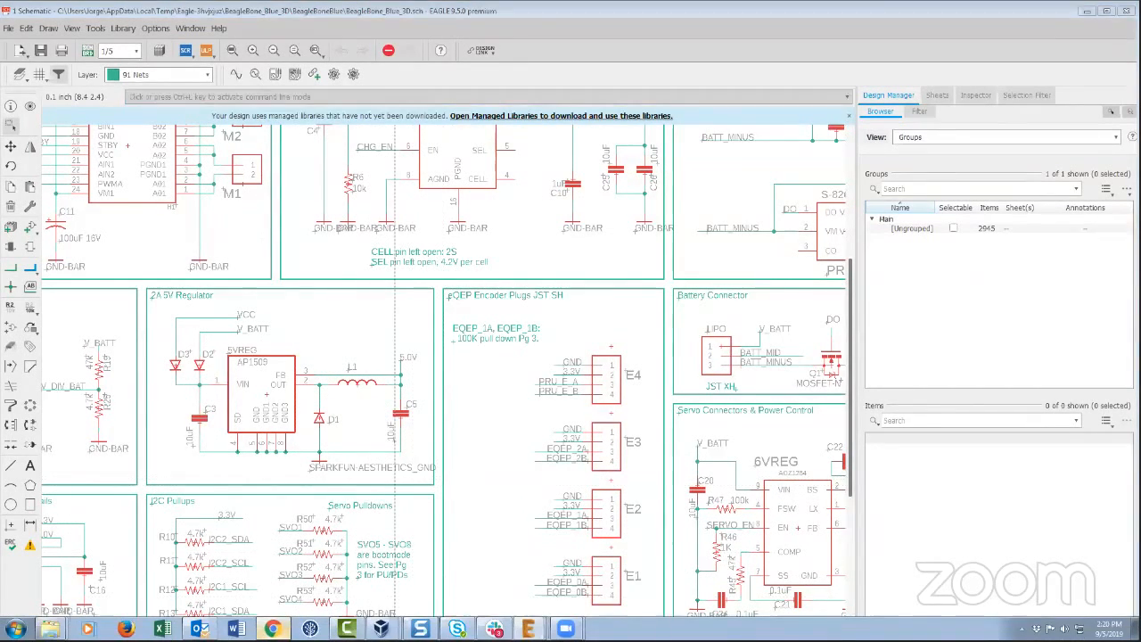
{"action": "left_click", "coordinate": [80, 12]}
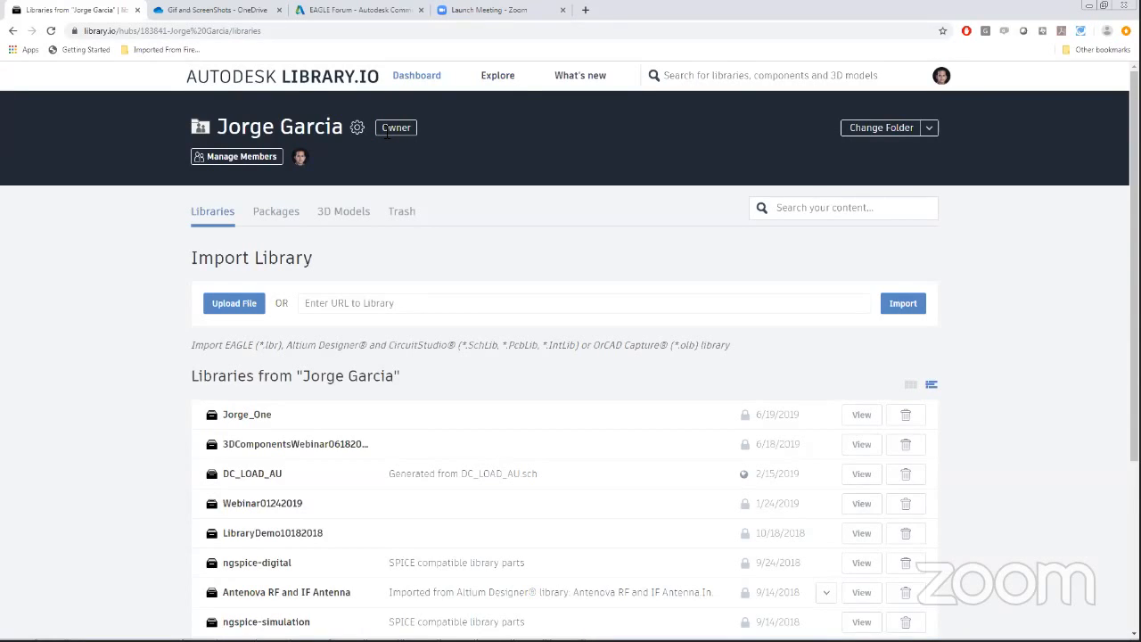
{"action": "left_click", "coordinate": [253, 159]}
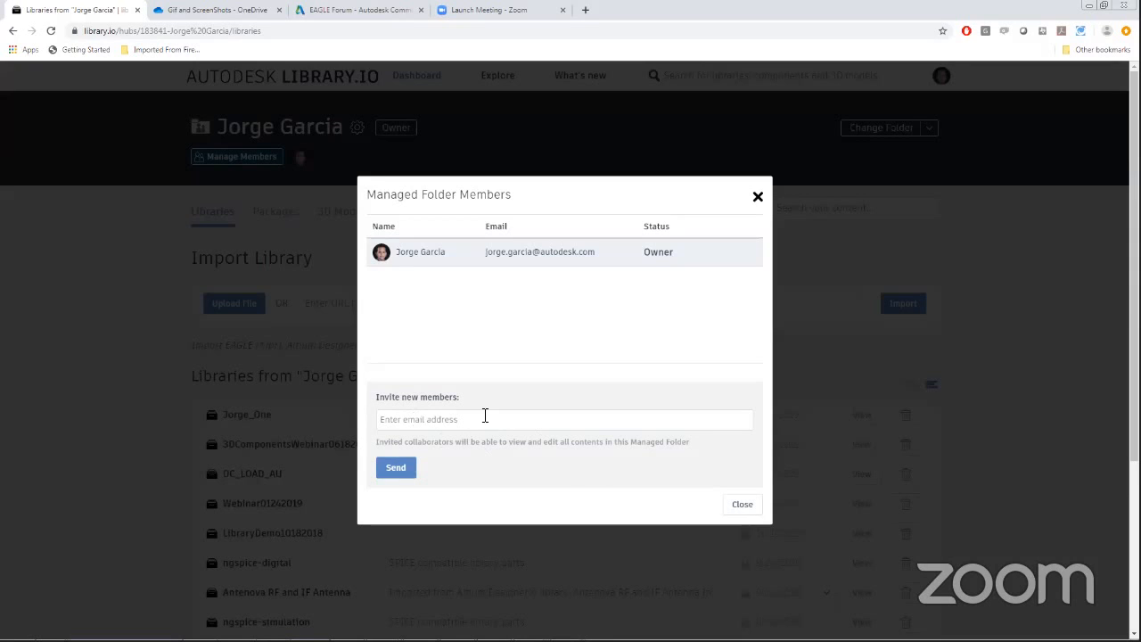
{"action": "left_click", "coordinate": [746, 505]}
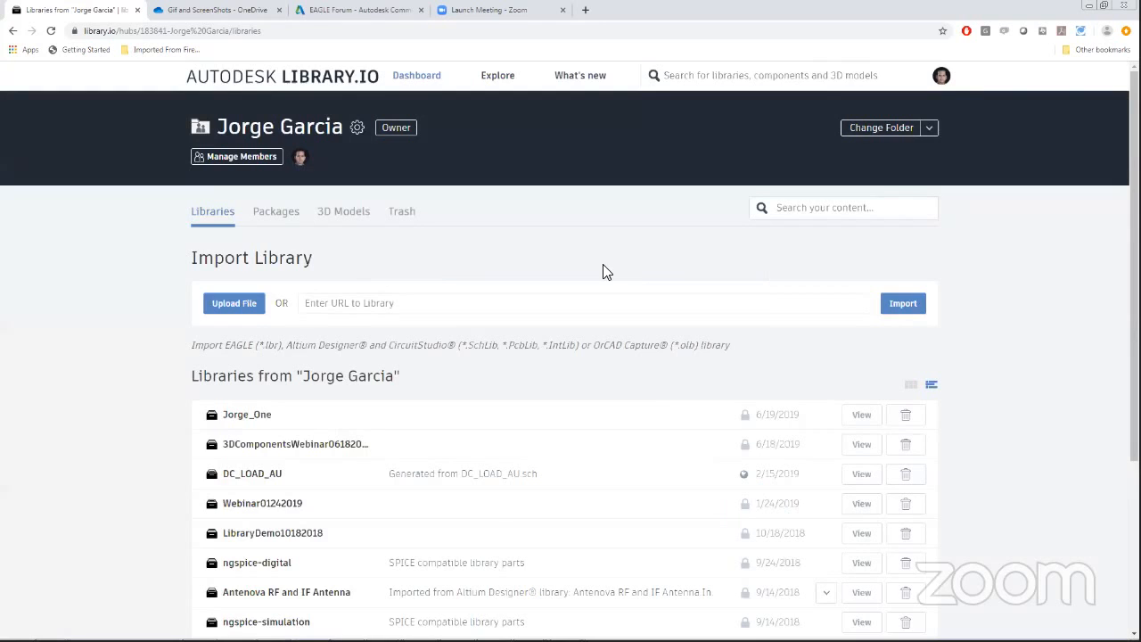
Step: Change to the CommonFolder-Team1 managed folder and view its member list
{"action": "left_click", "coordinate": [930, 131]}
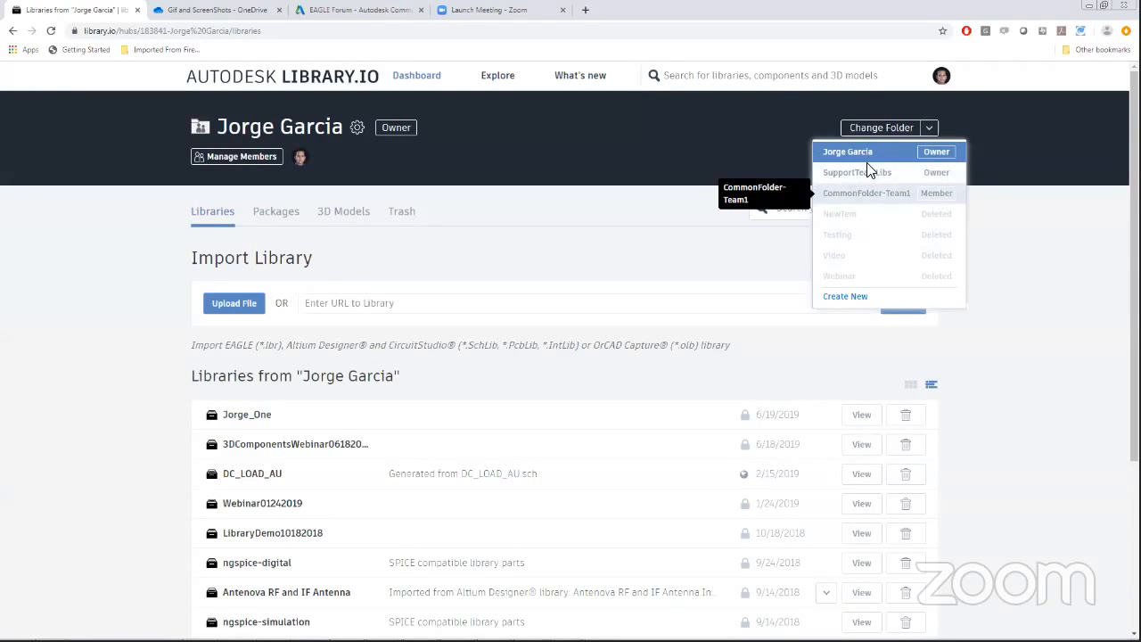
{"action": "left_click", "coordinate": [859, 195]}
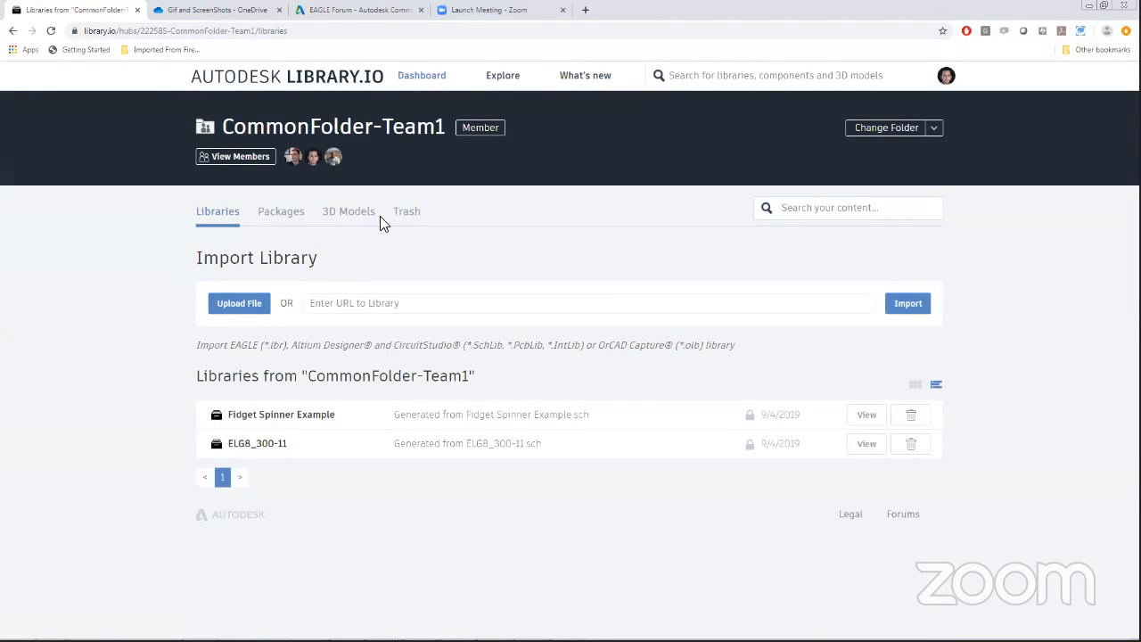
{"action": "left_click", "coordinate": [244, 157]}
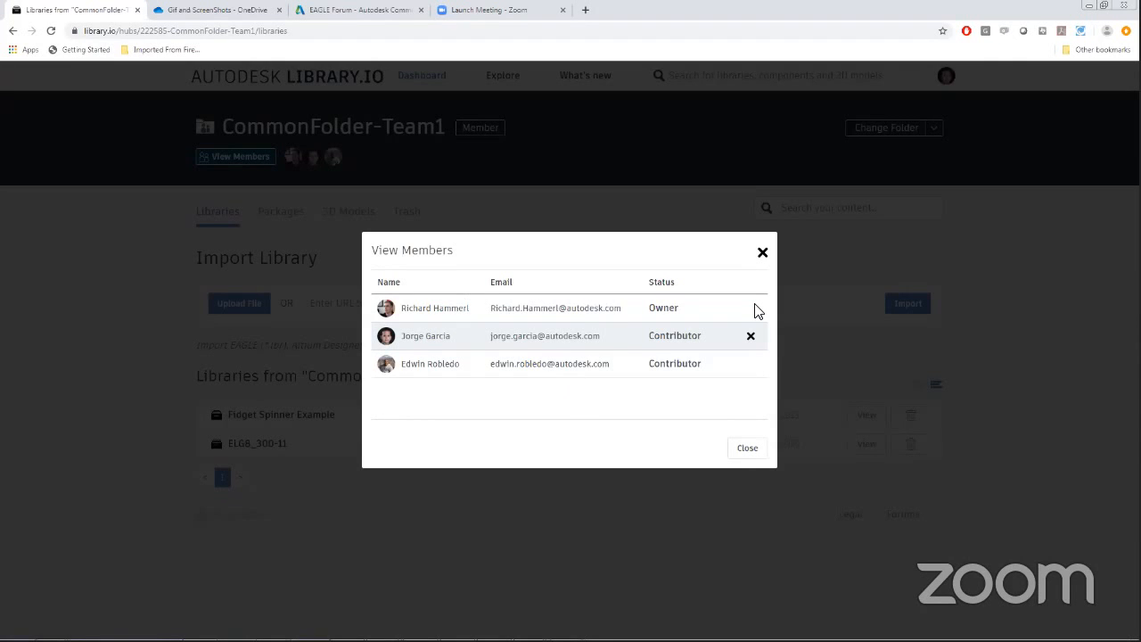
{"action": "left_click", "coordinate": [748, 450]}
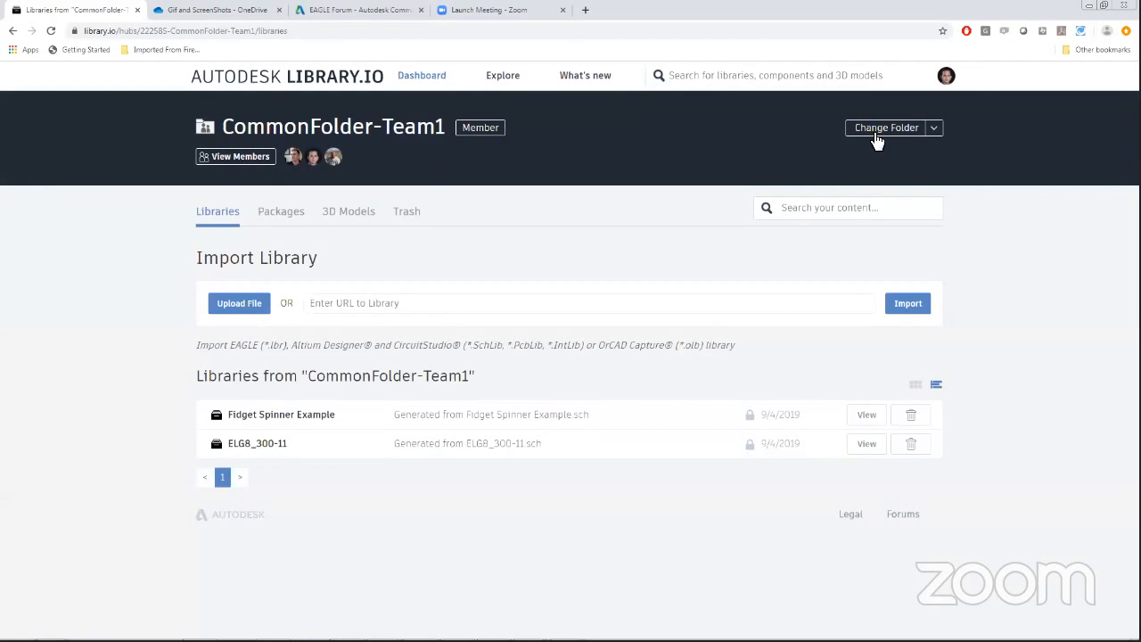
Step: Change to the SupportTeamLibs managed folder and view its folder properties without saving anything
{"action": "left_click", "coordinate": [934, 128]}
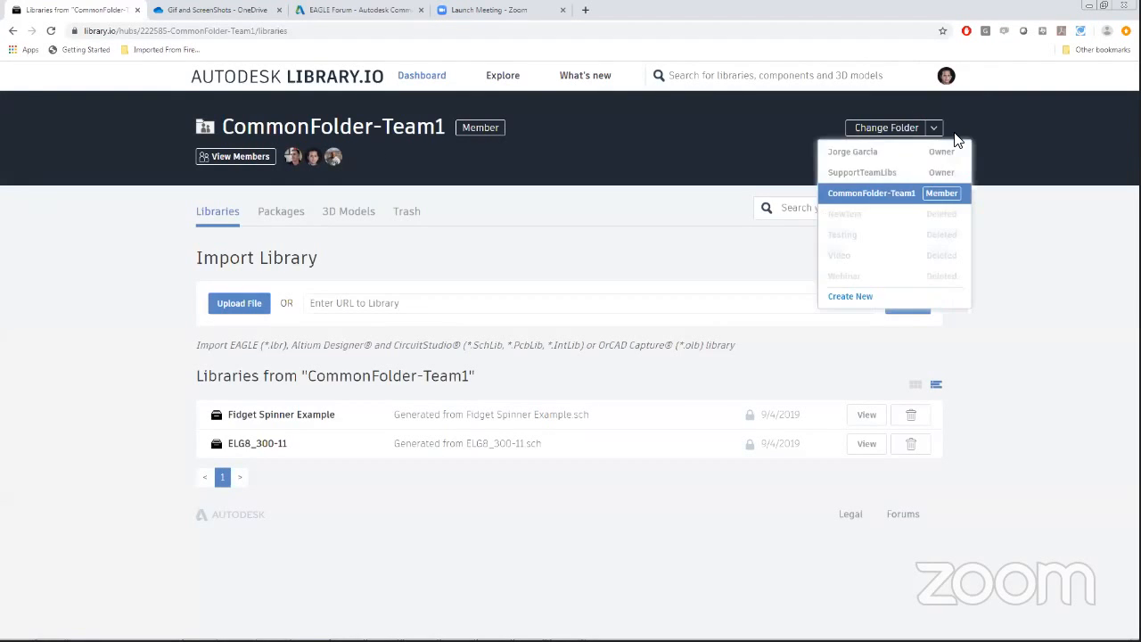
{"action": "left_click", "coordinate": [851, 173]}
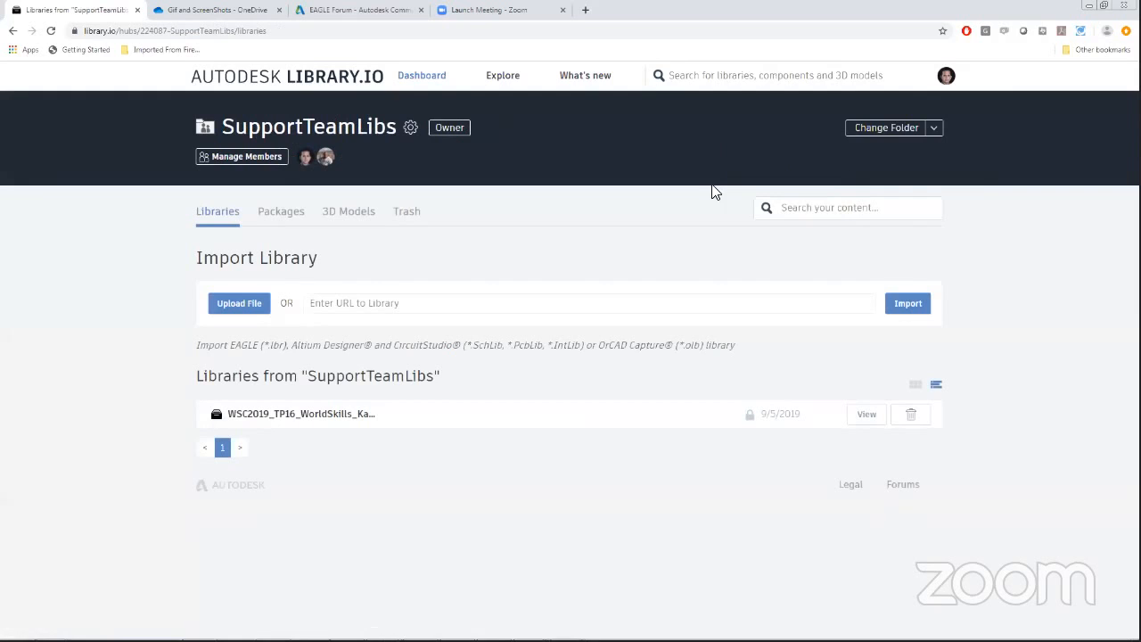
{"action": "left_click", "coordinate": [410, 128]}
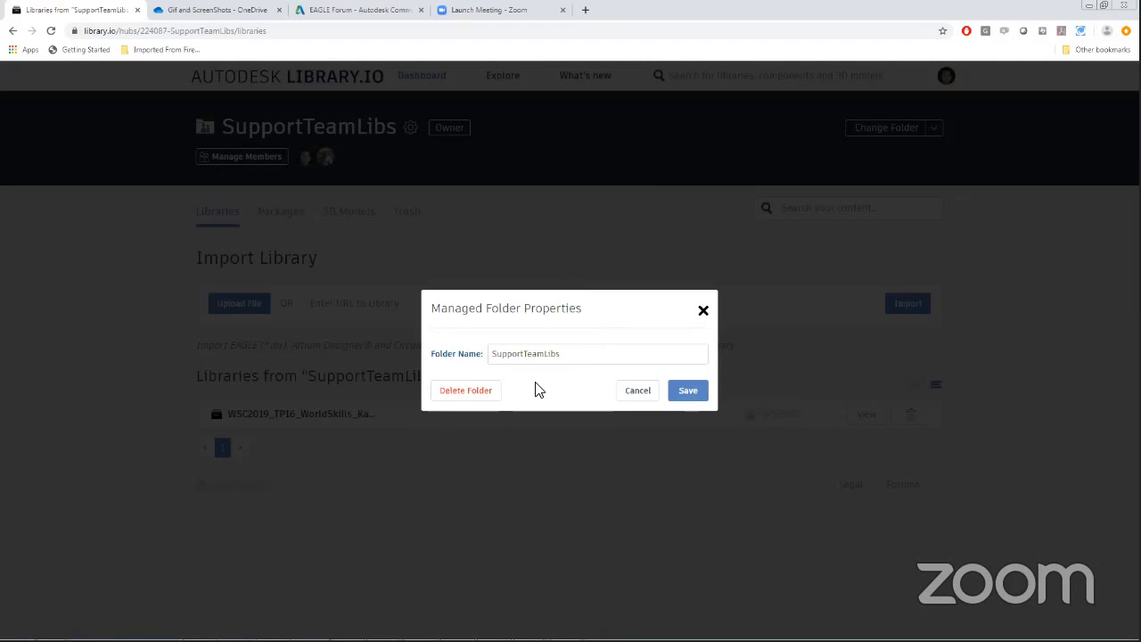
{"action": "left_click", "coordinate": [639, 395]}
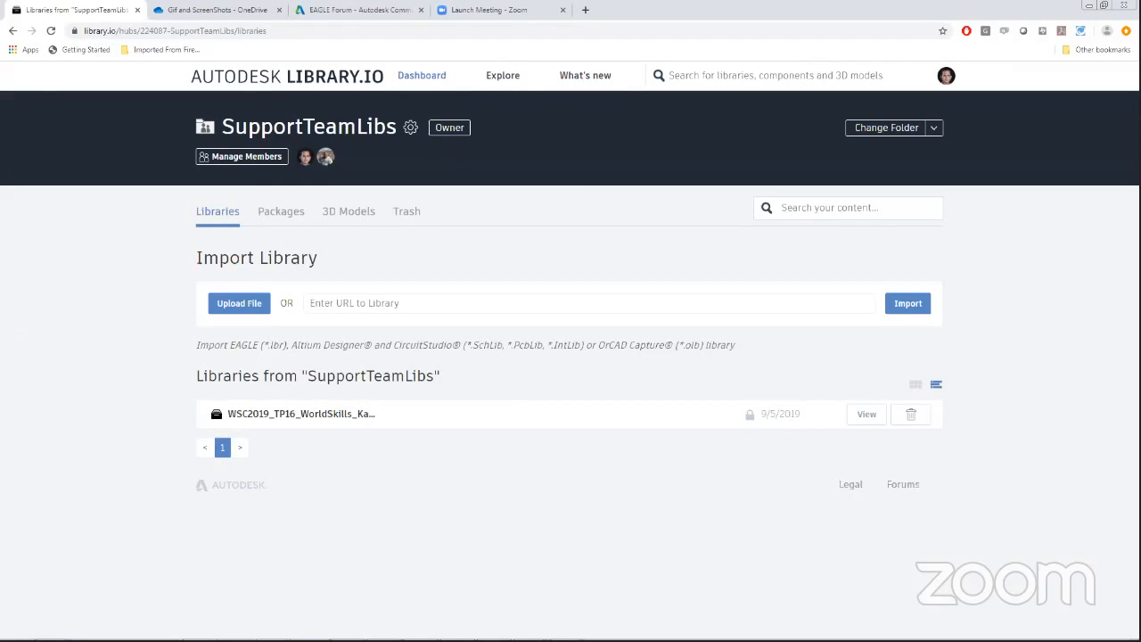
Step: Switch to the EAGLE Control Panel and examine the personal managed folder's description and library files under Libraries
{"action": "mouse_move", "coordinate": [528, 629]}
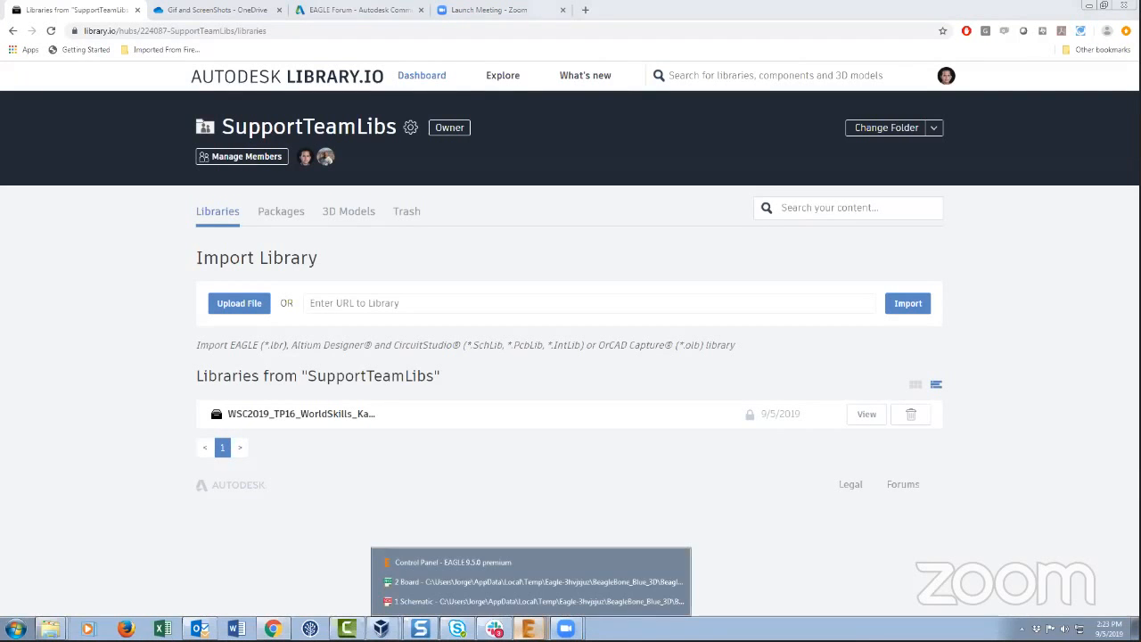
{"action": "left_click", "coordinate": [492, 564]}
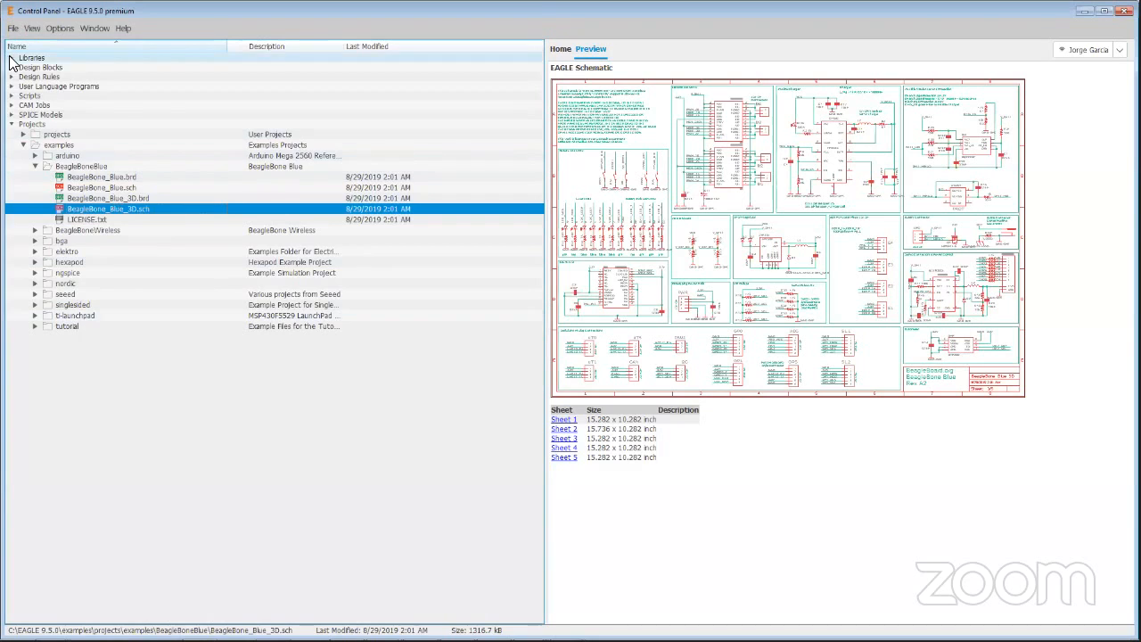
{"action": "left_click", "coordinate": [12, 59]}
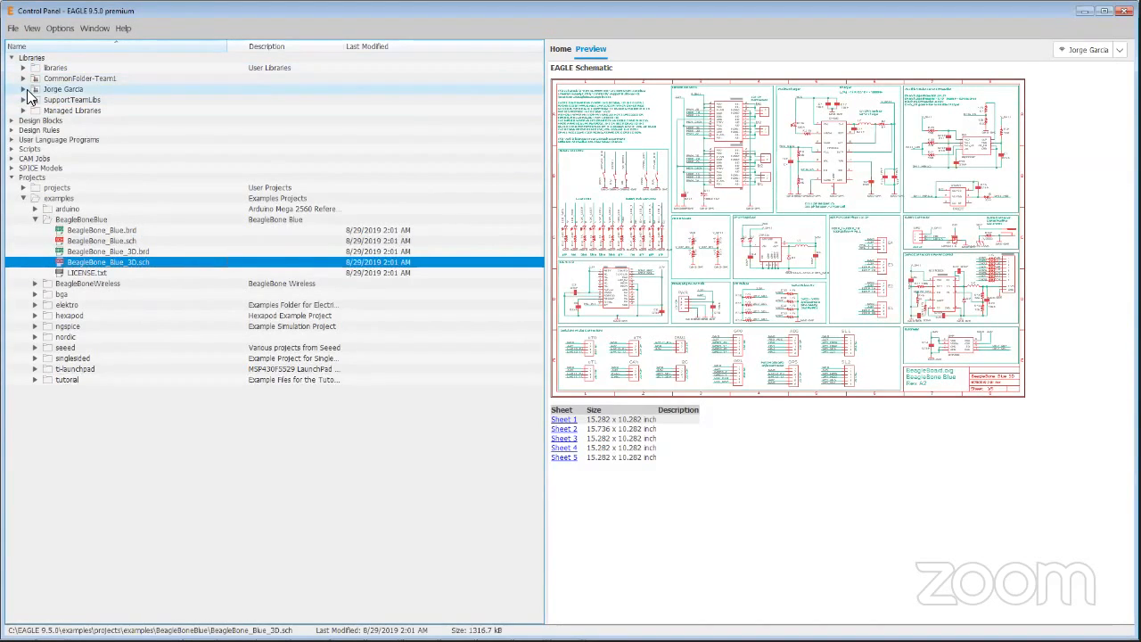
{"action": "left_click", "coordinate": [23, 89]}
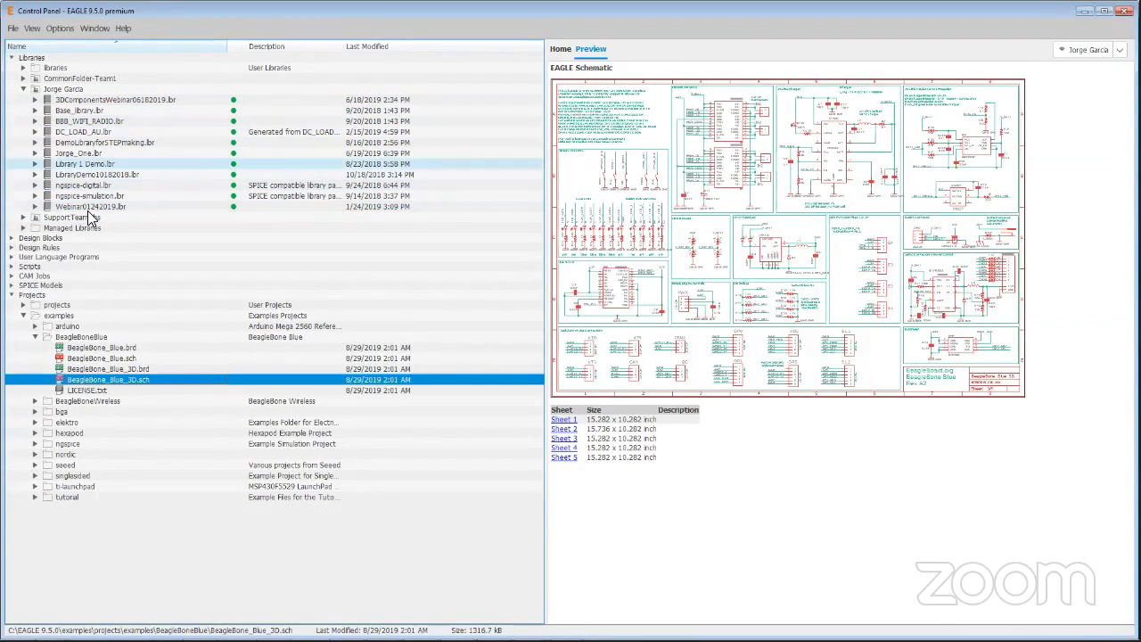
{"action": "left_click", "coordinate": [23, 89]}
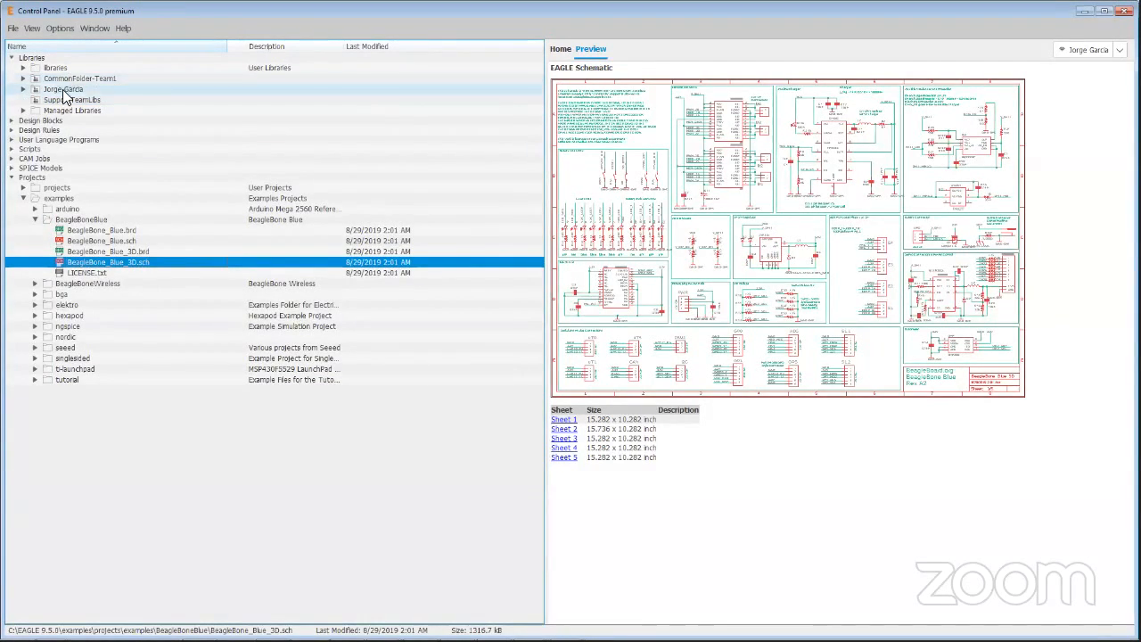
{"action": "left_click", "coordinate": [64, 91]}
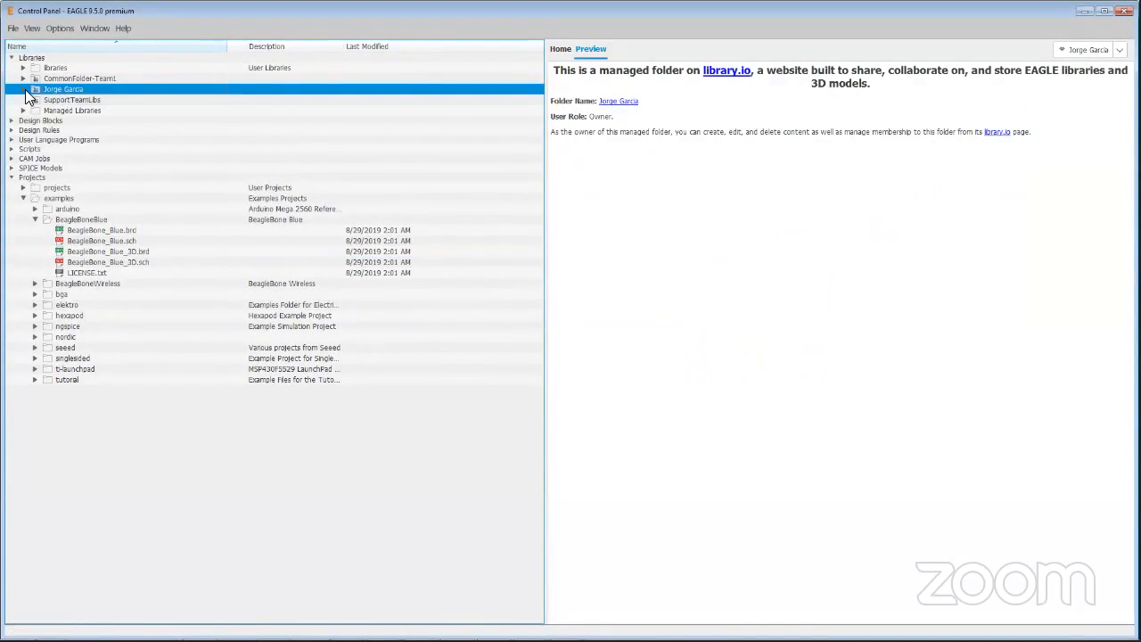
{"action": "left_click", "coordinate": [24, 90]}
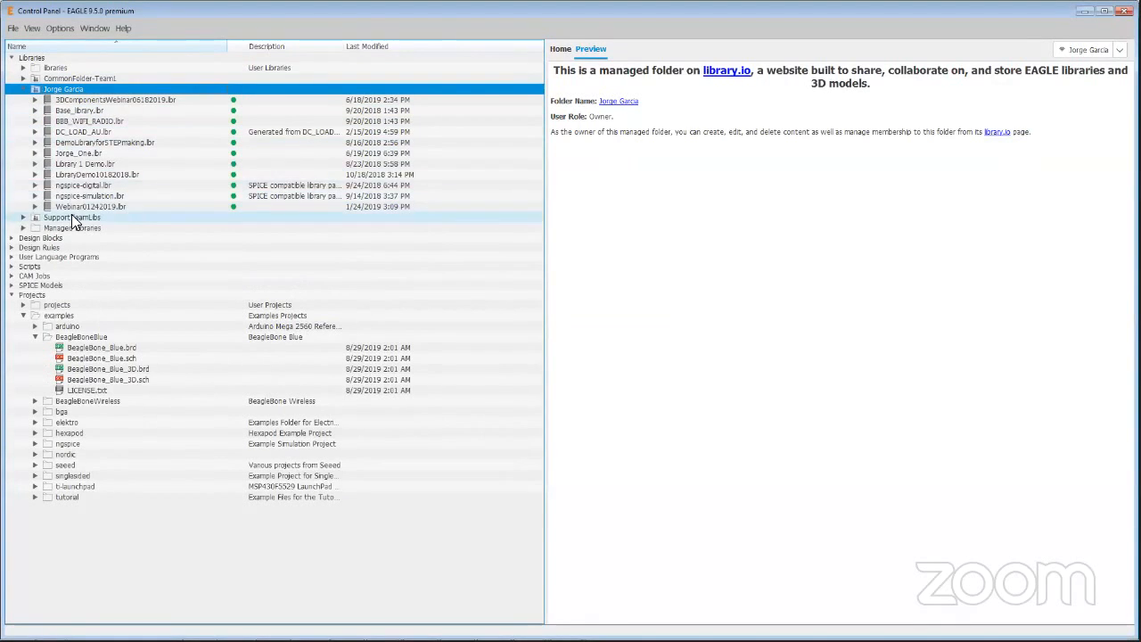
{"action": "left_click", "coordinate": [24, 89]}
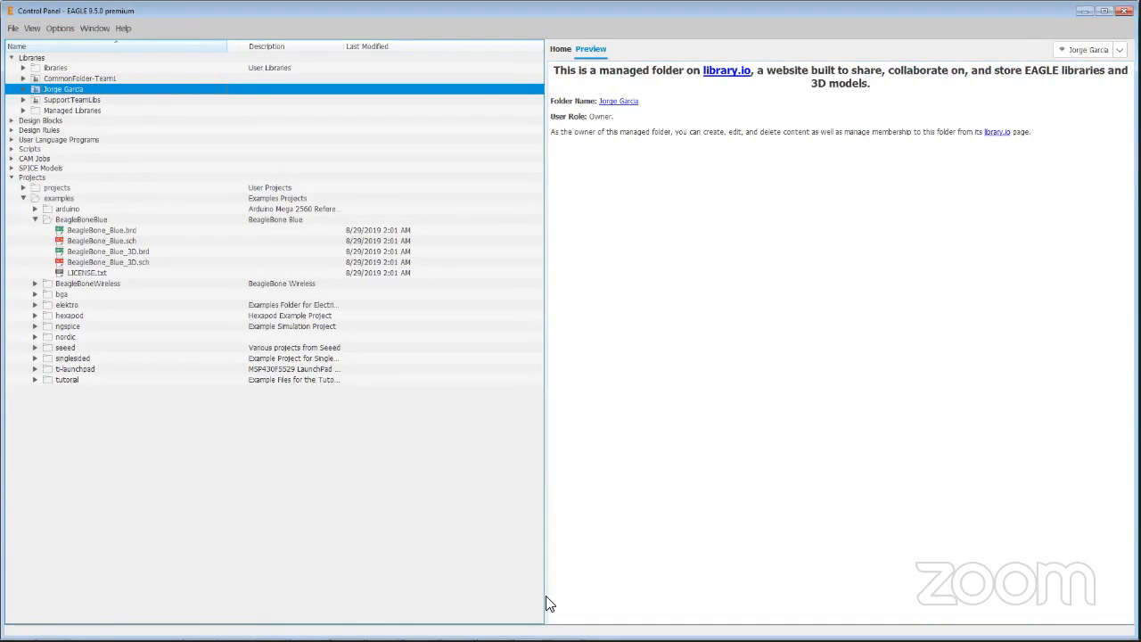
Step: Return to the BeagleBone_Blue_3D schematic, show its matching board layout, and go back to the schematic
{"action": "mouse_move", "coordinate": [545, 635]}
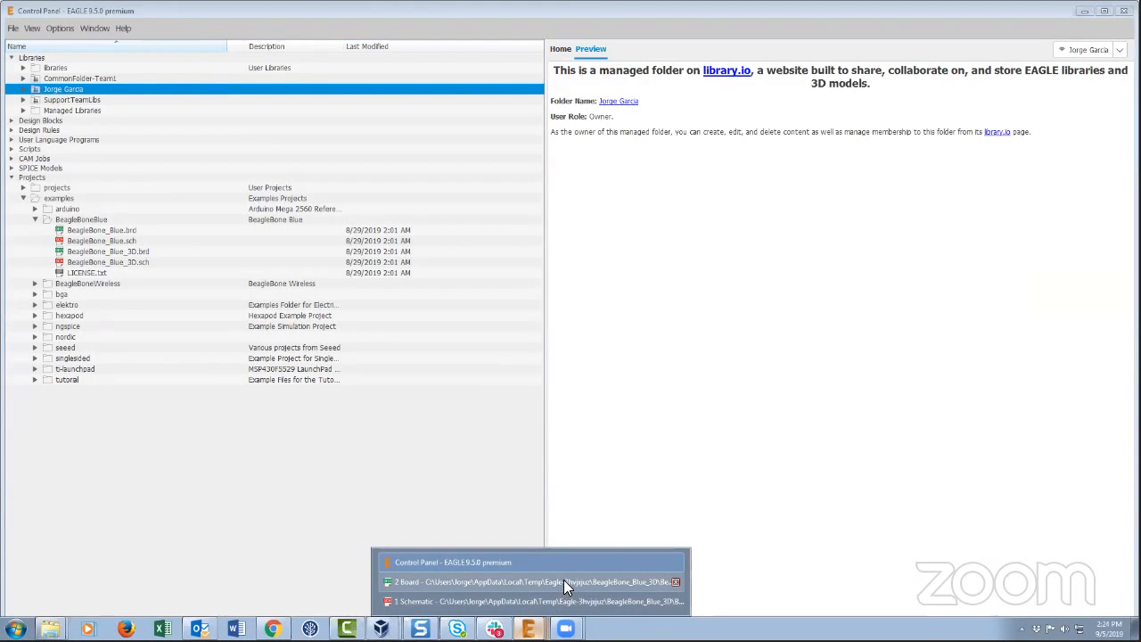
{"action": "left_click", "coordinate": [477, 603]}
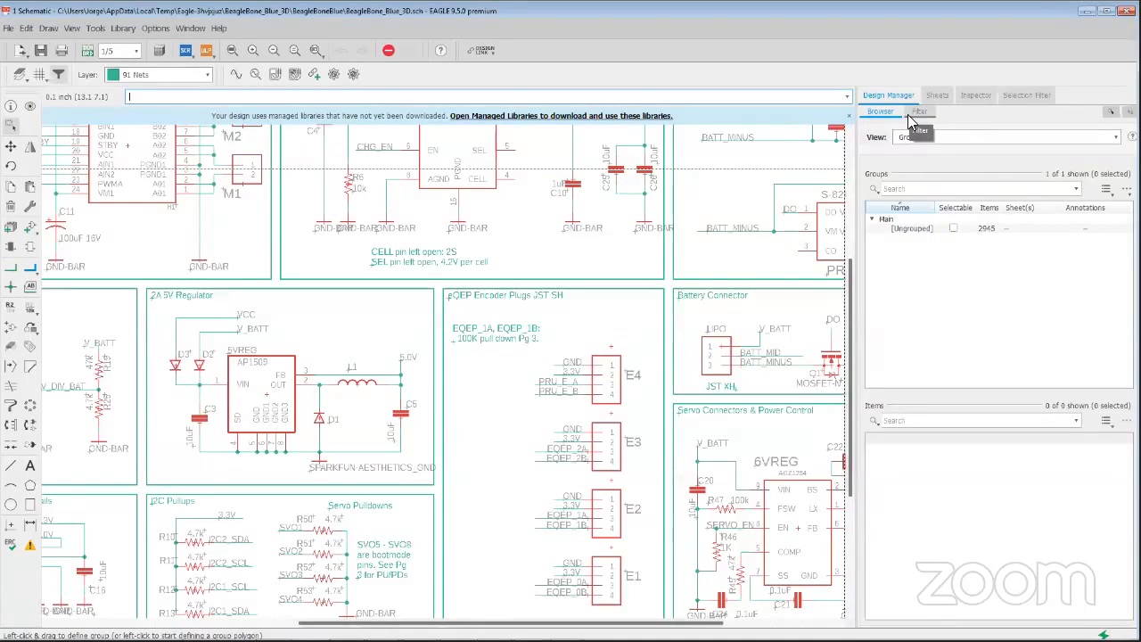
{"action": "left_click", "coordinate": [87, 49]}
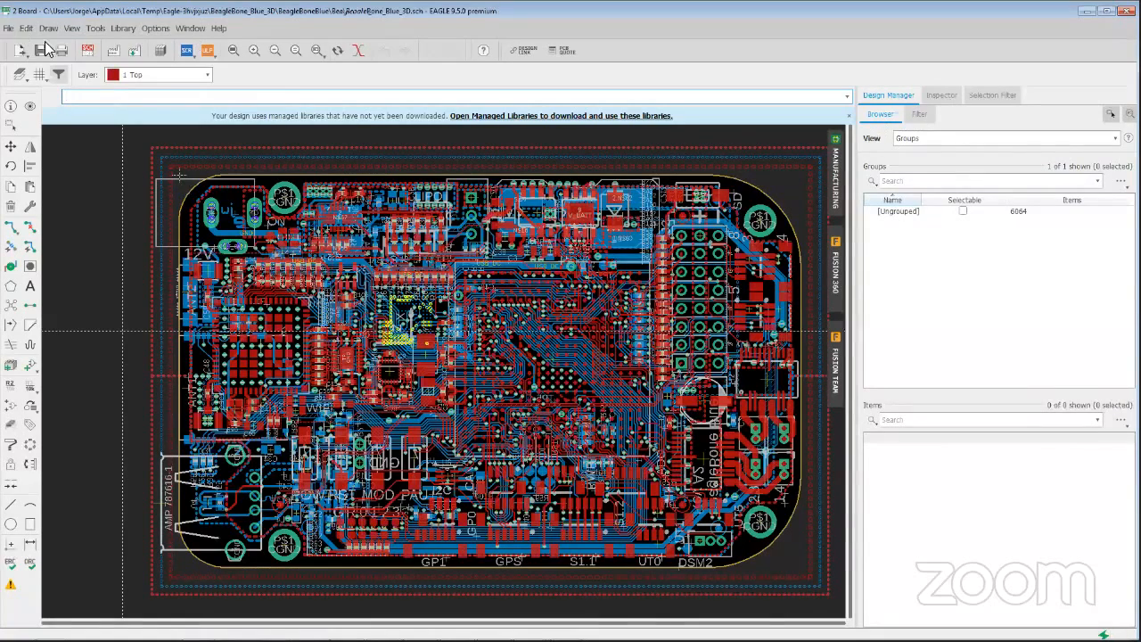
{"action": "left_click", "coordinate": [90, 51]}
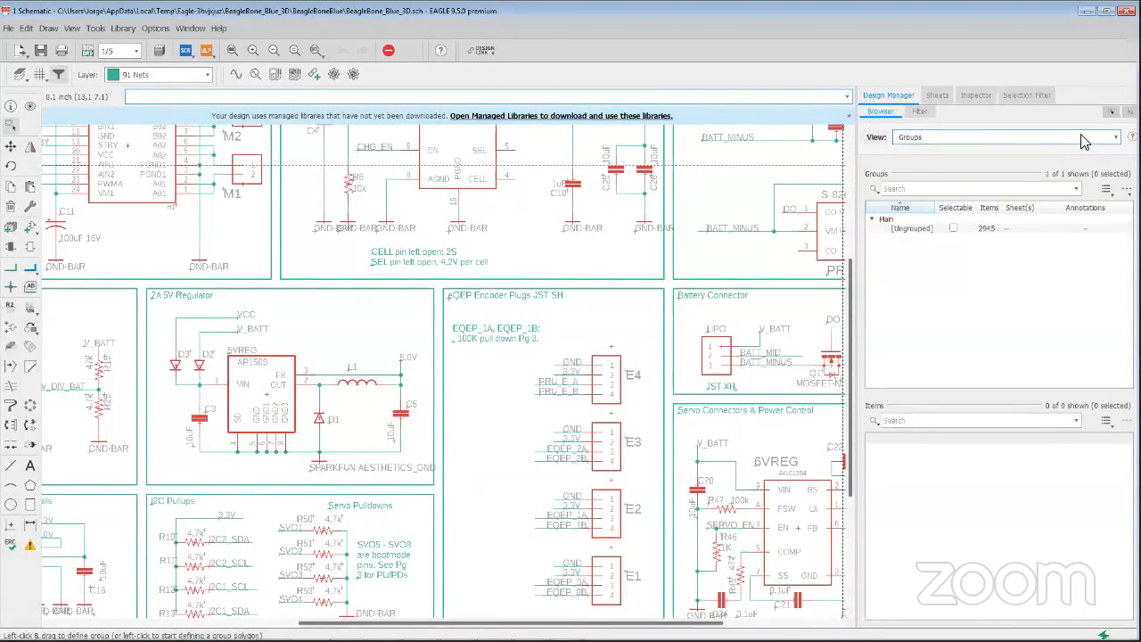
Step: Set the Design Manager view to Parts and show the parts of sheet 2/5 and sheet 3/5
{"action": "left_click", "coordinate": [1115, 143]}
{"action": "left_click", "coordinate": [981, 158]}
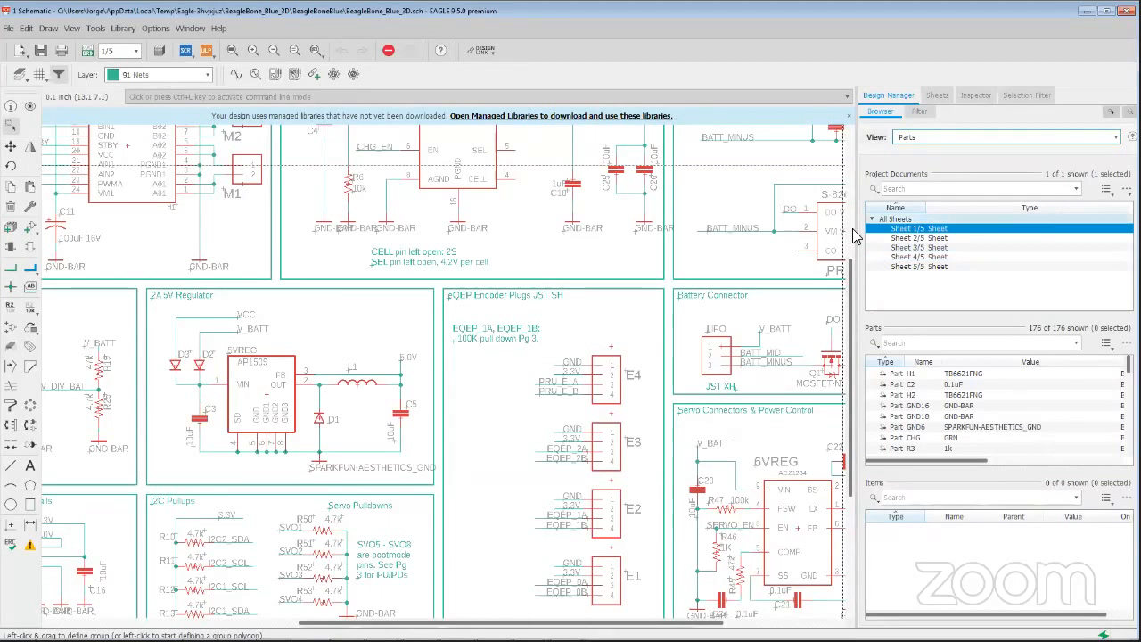
{"action": "left_click", "coordinate": [927, 238]}
{"action": "left_click", "coordinate": [933, 249]}
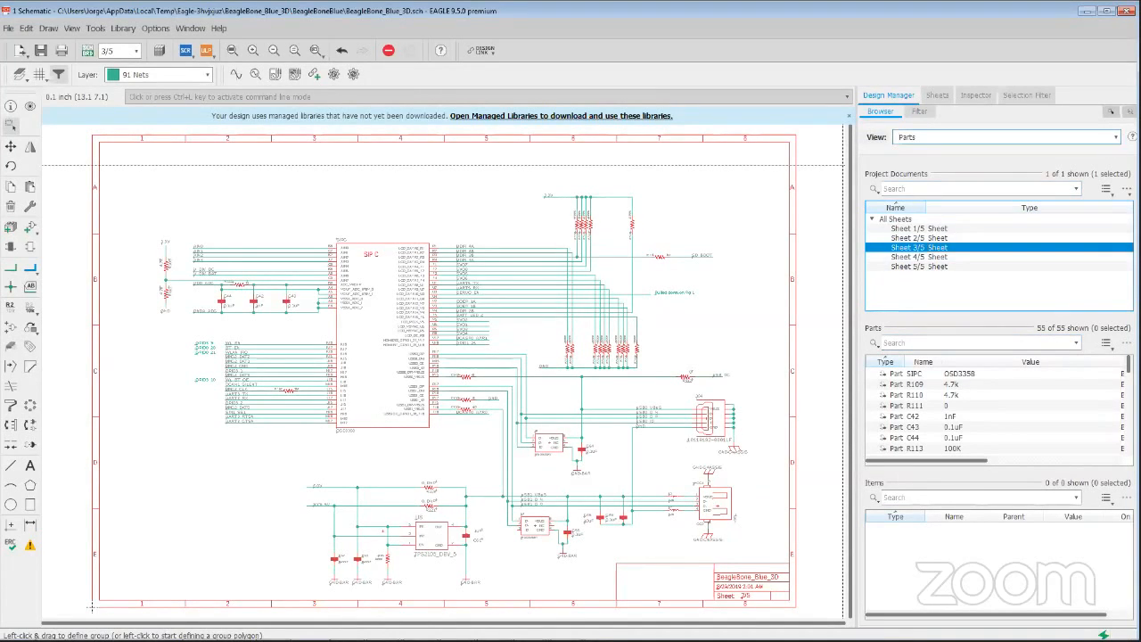
Step: Set the Design Manager view to Nets and list the nets of the ground, power and default net classes
{"action": "left_click", "coordinate": [1111, 142]}
{"action": "left_click", "coordinate": [914, 157]}
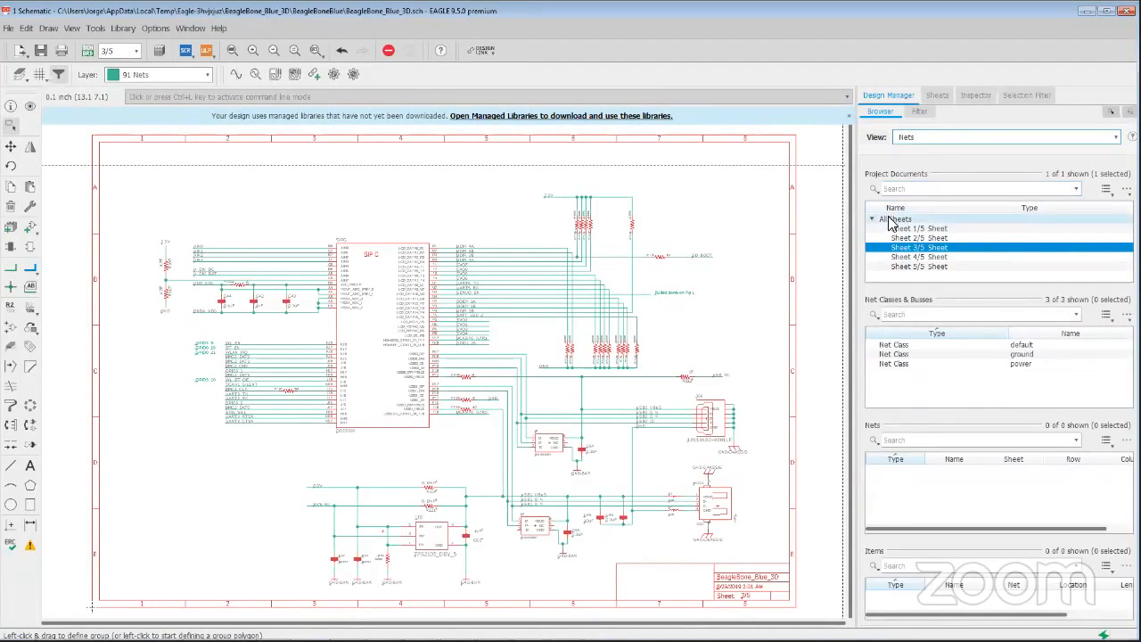
{"action": "left_click", "coordinate": [902, 355]}
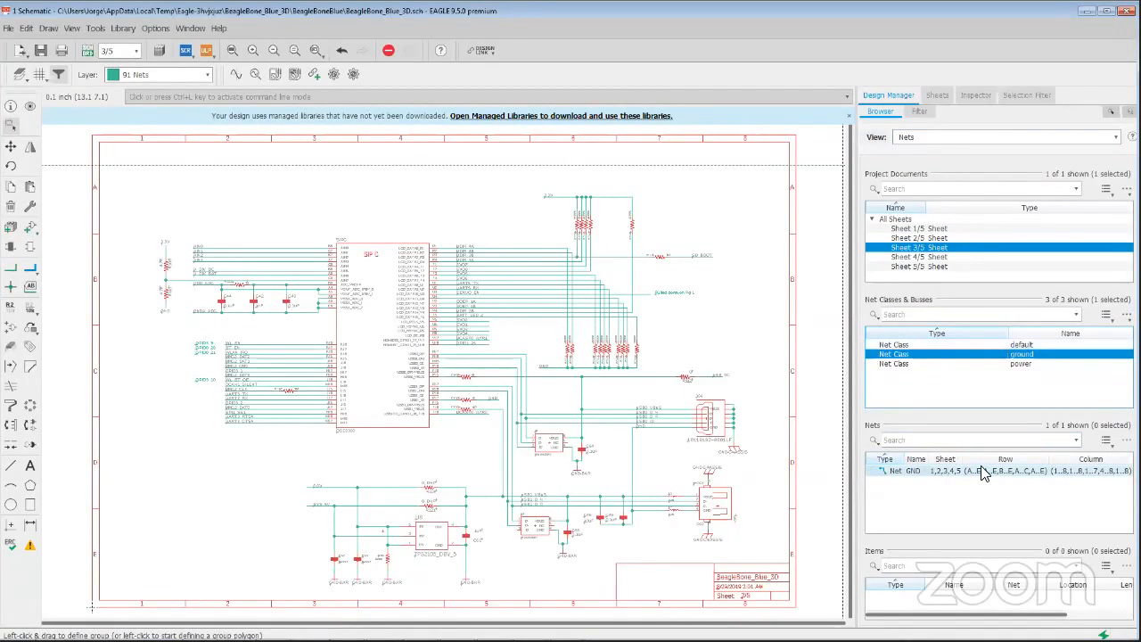
{"action": "left_click", "coordinate": [901, 364]}
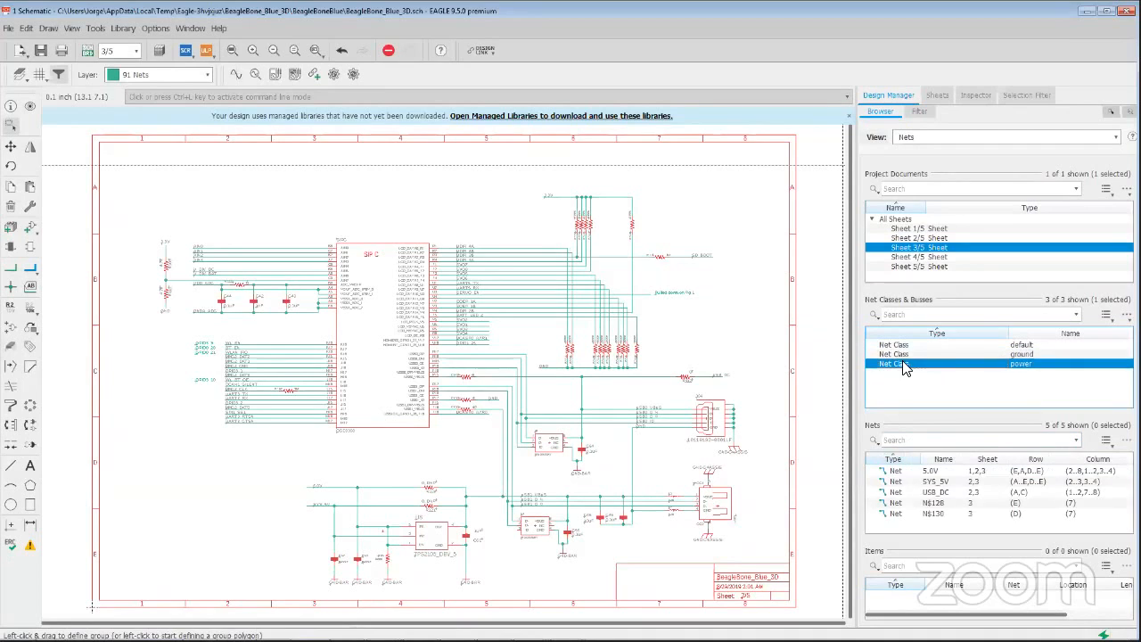
{"action": "left_click", "coordinate": [896, 345]}
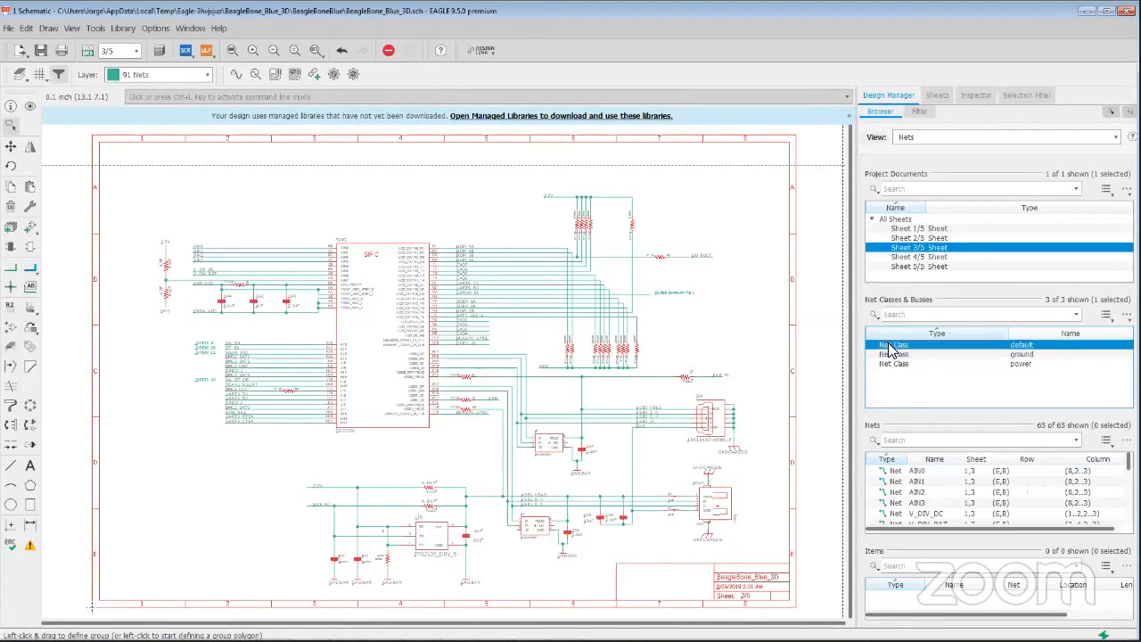
Step: Search the default class nets on sheet 3/5 for "_N" and clear the search
{"action": "scroll", "coordinate": [922, 477], "scroll_direction": "down", "scroll_amount": 8}
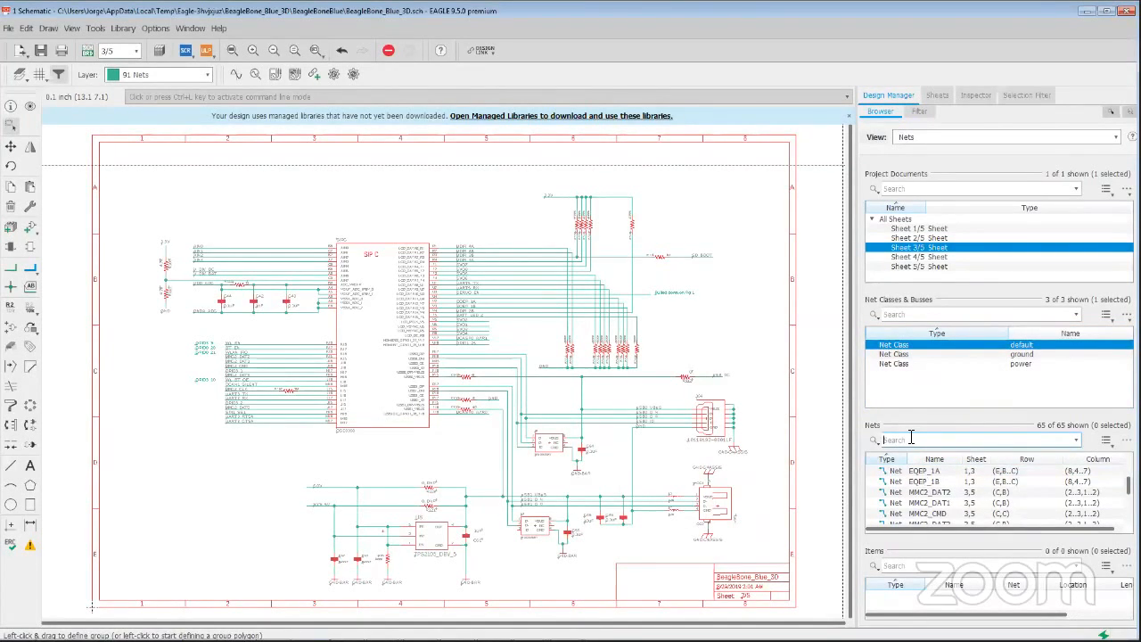
{"action": "type", "text": "_N"}
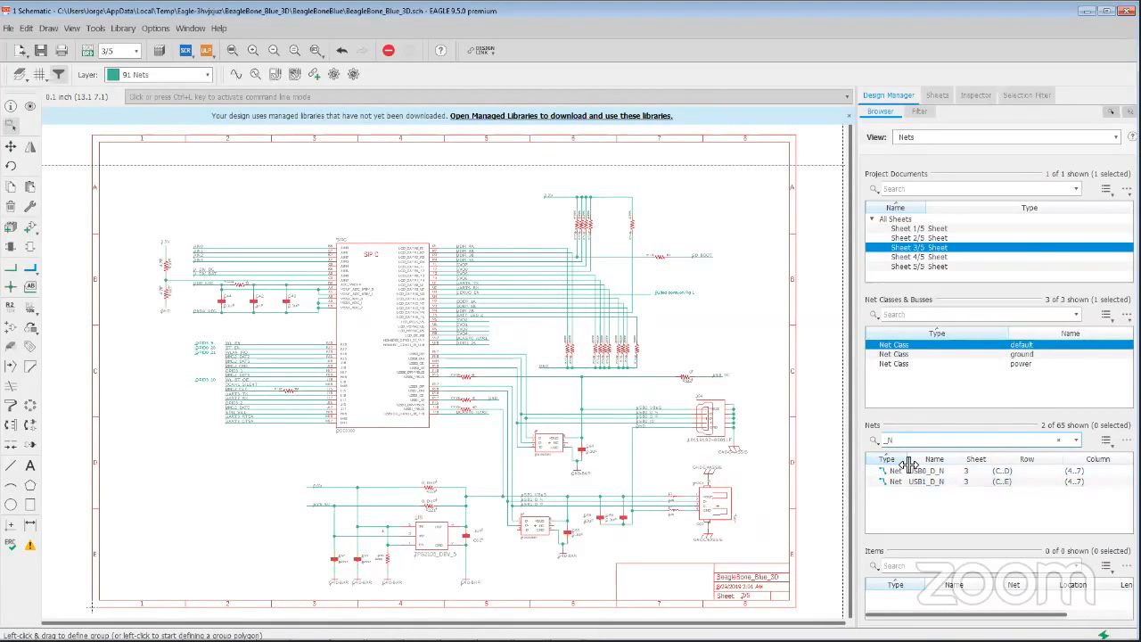
{"action": "key", "text": "BackSpace"}
{"action": "key", "text": "BackSpace"}
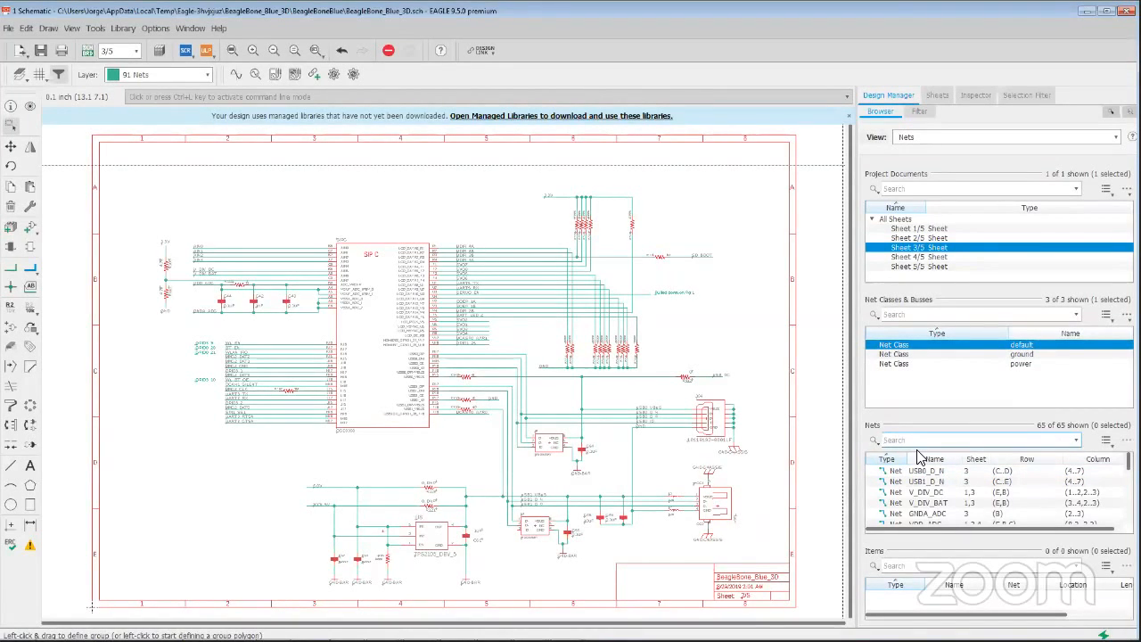
Step: Search the default class nets on sheet 3/5 for "MMC" and adjust the heights of the Design Manager lists
{"action": "type", "text": "MMC"}
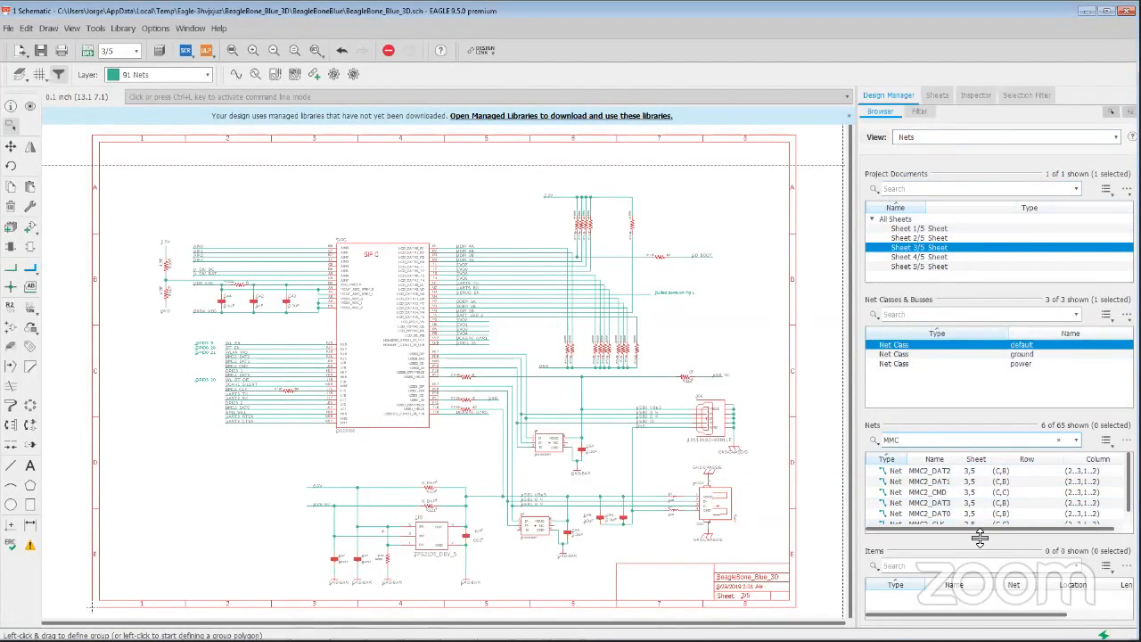
{"action": "left_click_drag", "start_coordinate": [981, 540], "coordinate": [980, 505]}
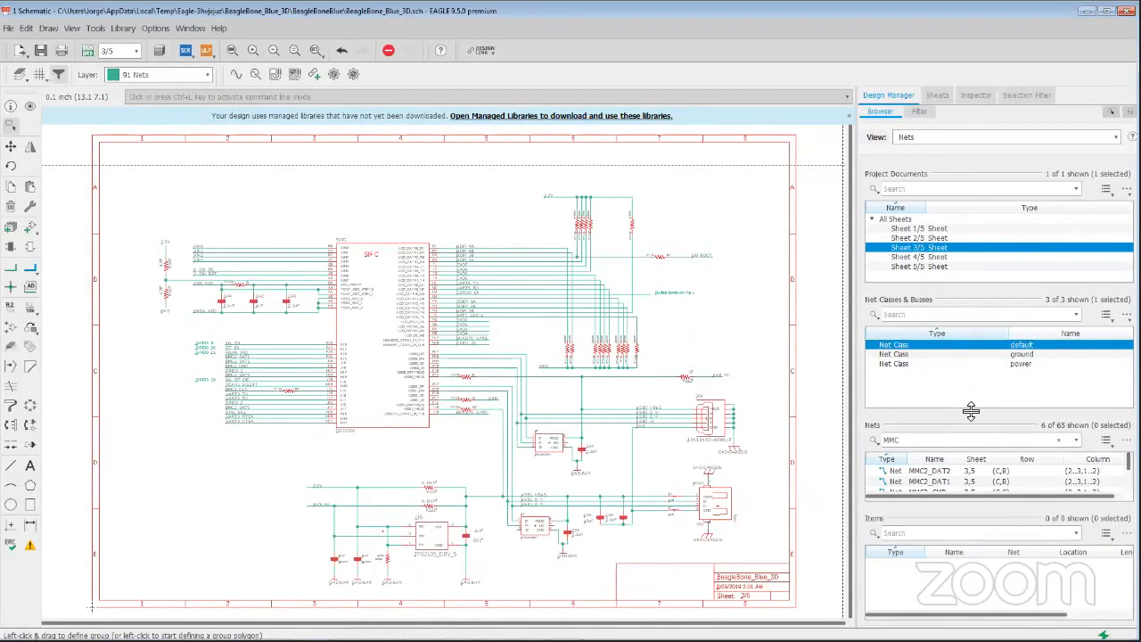
{"action": "left_click_drag", "start_coordinate": [971, 410], "coordinate": [973, 379]}
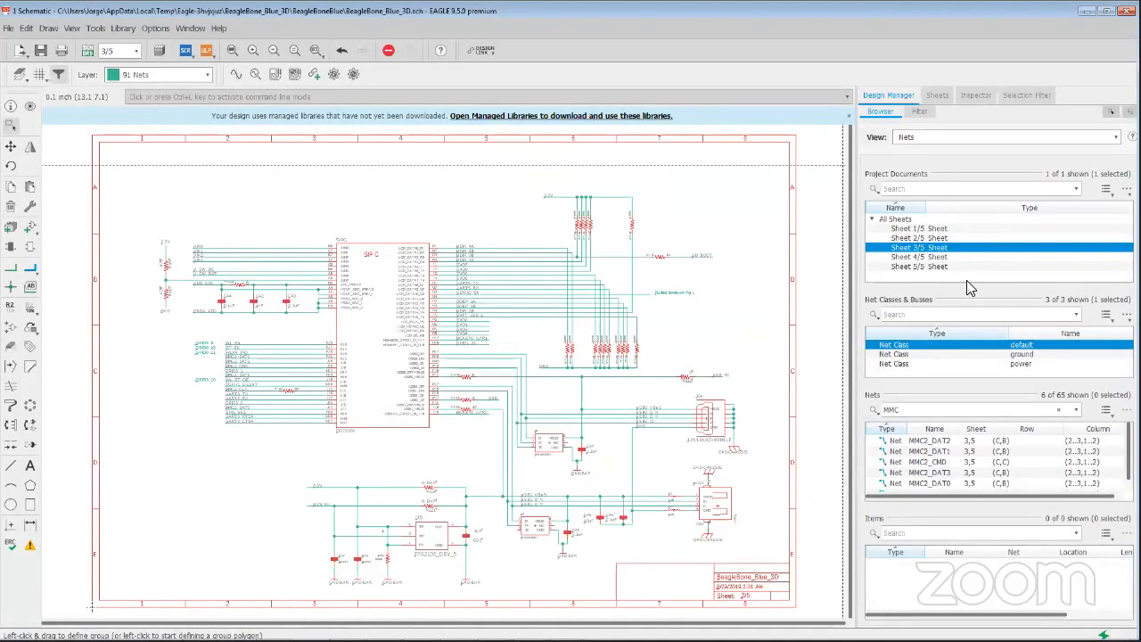
{"action": "left_click_drag", "start_coordinate": [966, 280], "coordinate": [969, 268]}
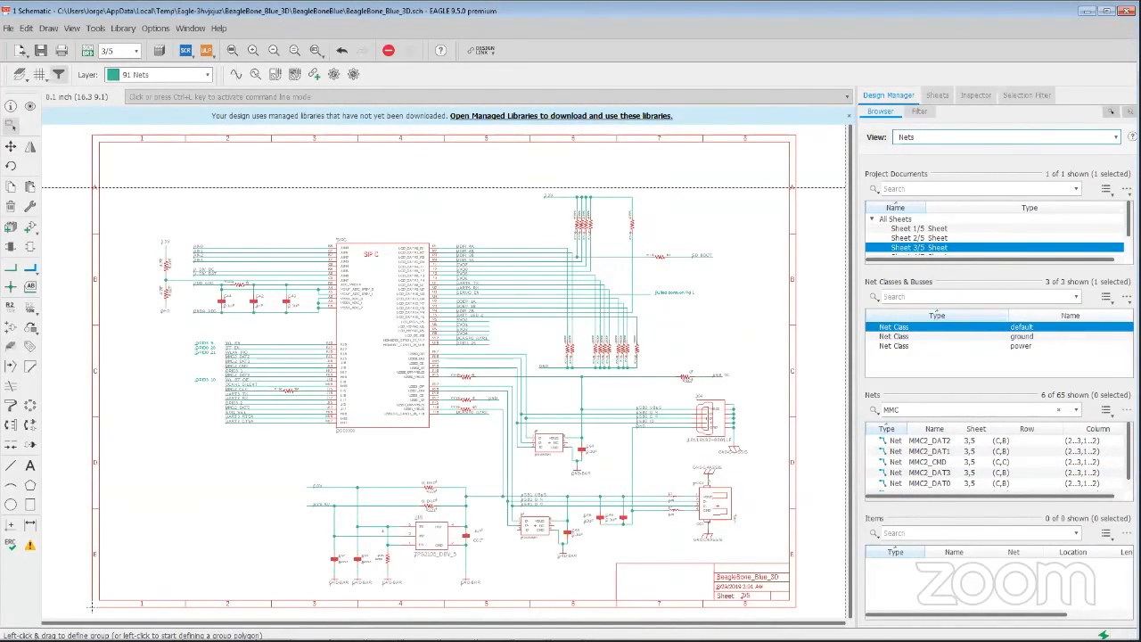
Step: Select all listed MMC2 nets, from MMC2_DAT2 to MMC2_CLK, so they are highlighted in the schematic
{"action": "left_click", "coordinate": [1115, 138]}
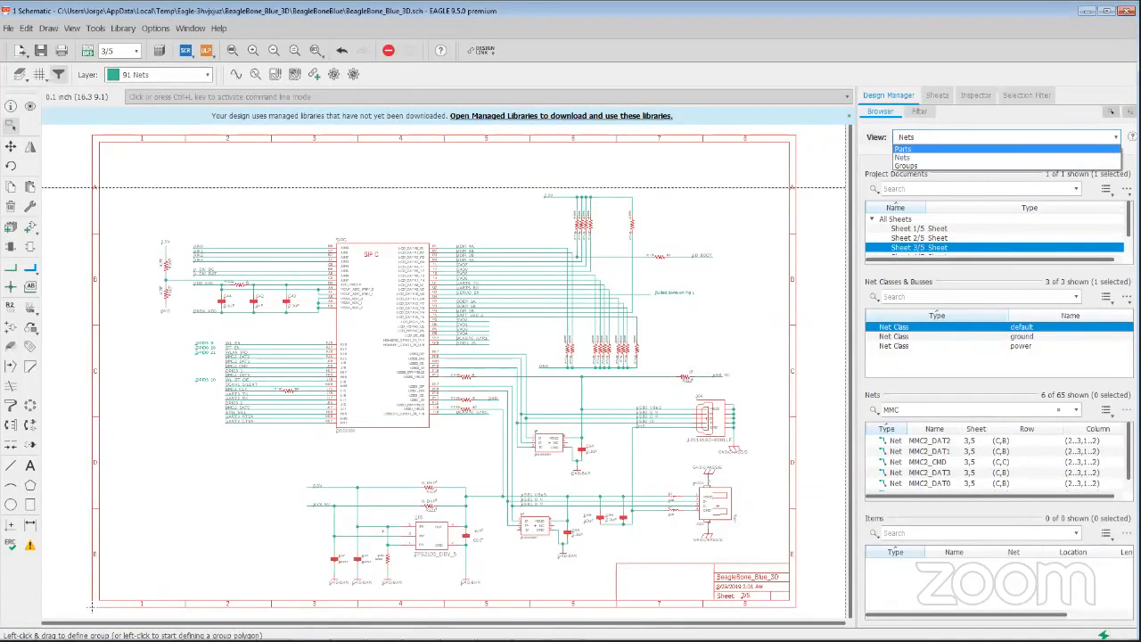
{"action": "left_click", "coordinate": [1116, 141]}
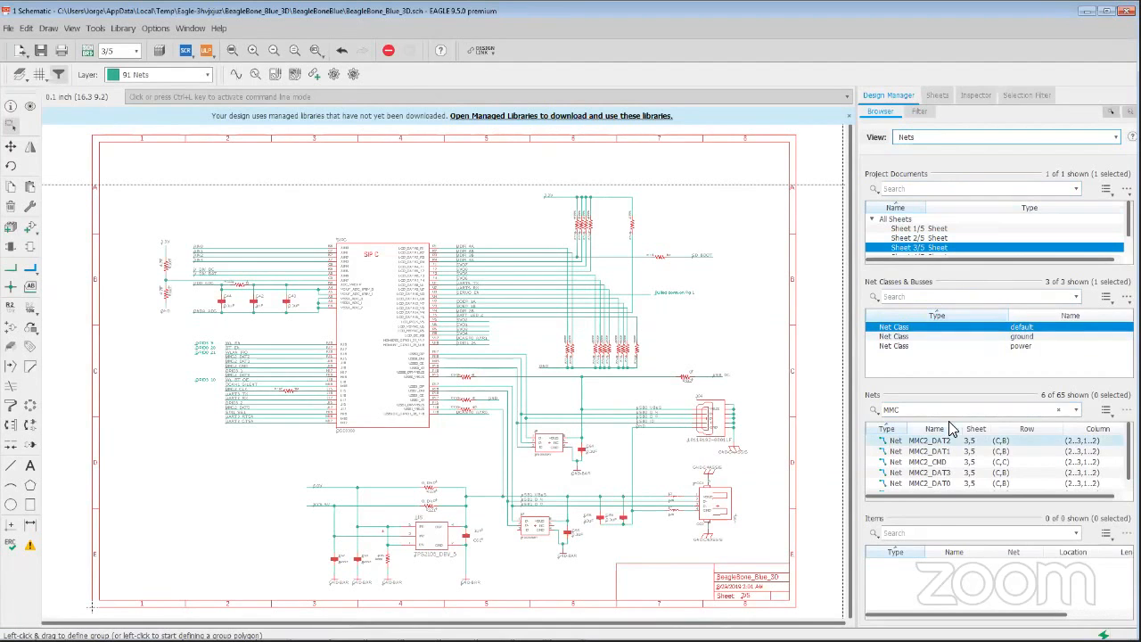
{"action": "left_click_drag", "start_coordinate": [934, 443], "coordinate": [925, 508]}
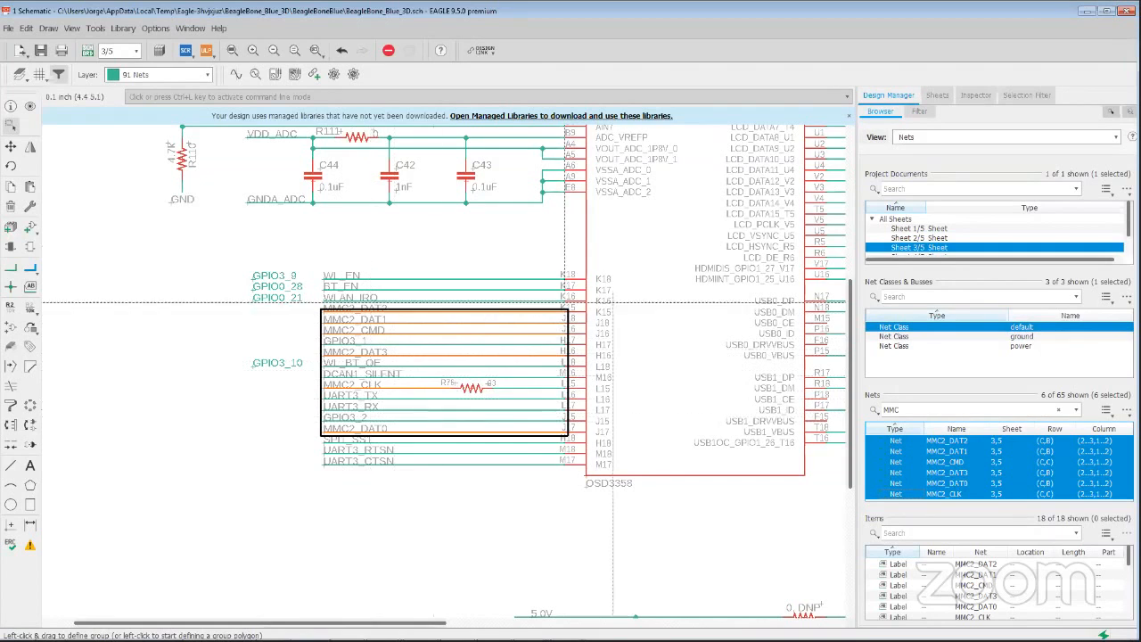
Step: Inspect the properties of the selected MMC2 net wires, singly and as a group, and return to the Design Manager browser
{"action": "left_click", "coordinate": [976, 94]}
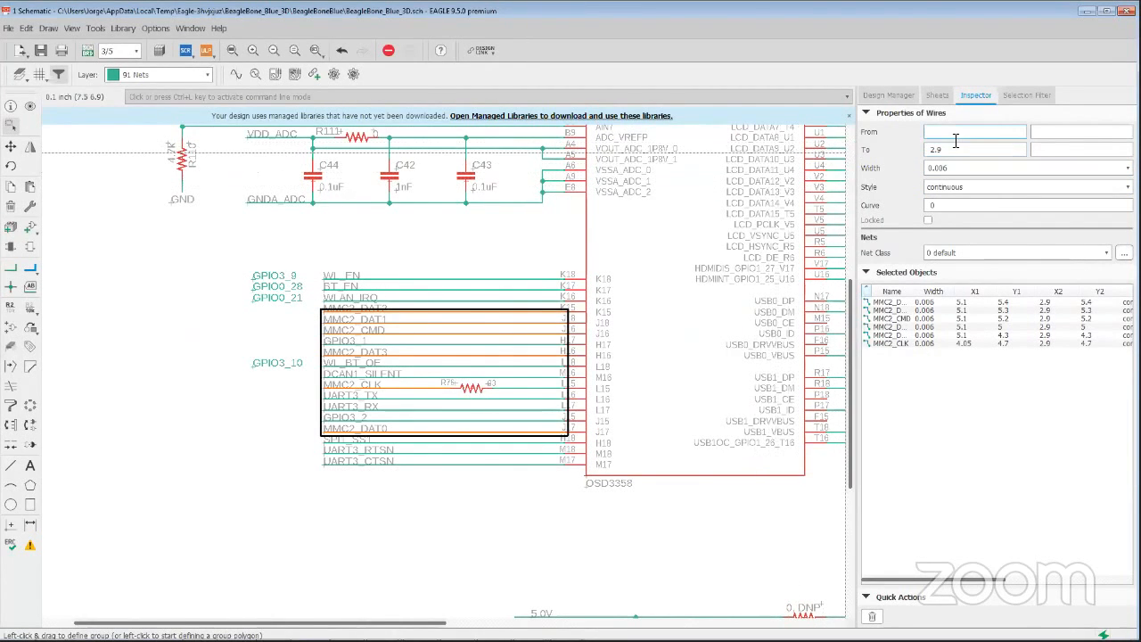
{"action": "left_click", "coordinate": [890, 304]}
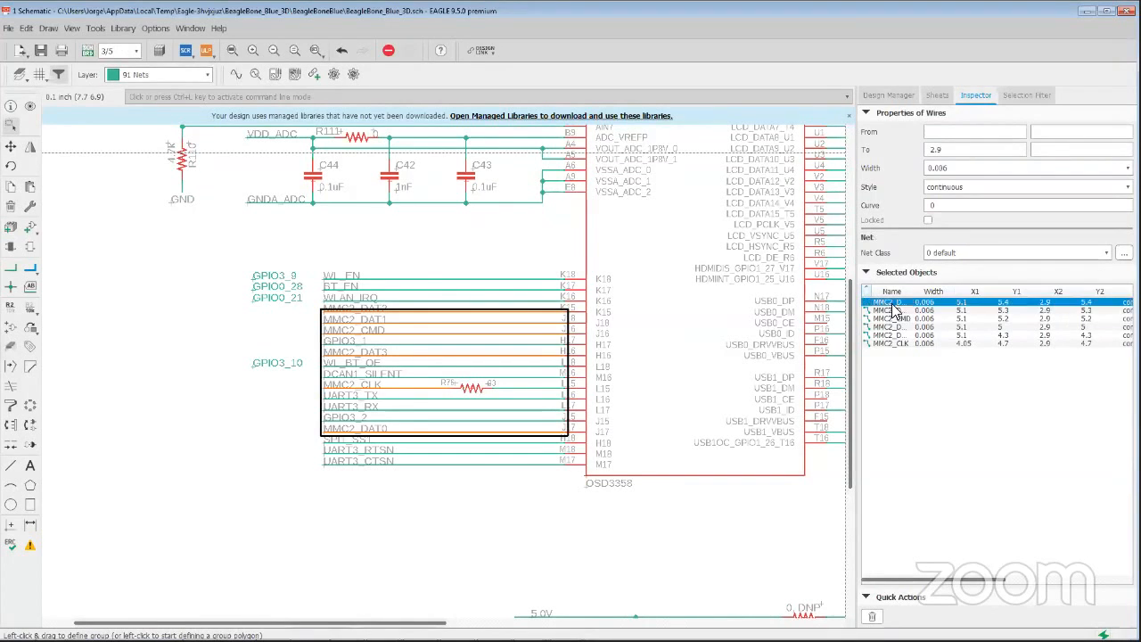
{"action": "left_click", "coordinate": [893, 318], "text": "shift"}
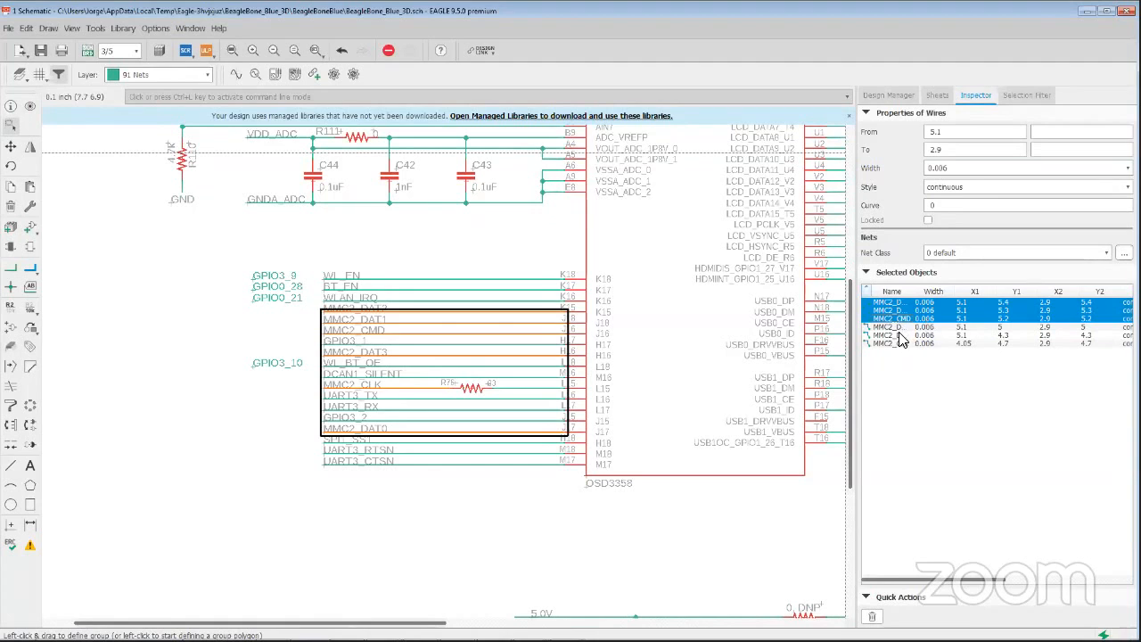
{"action": "left_click", "coordinate": [899, 336]}
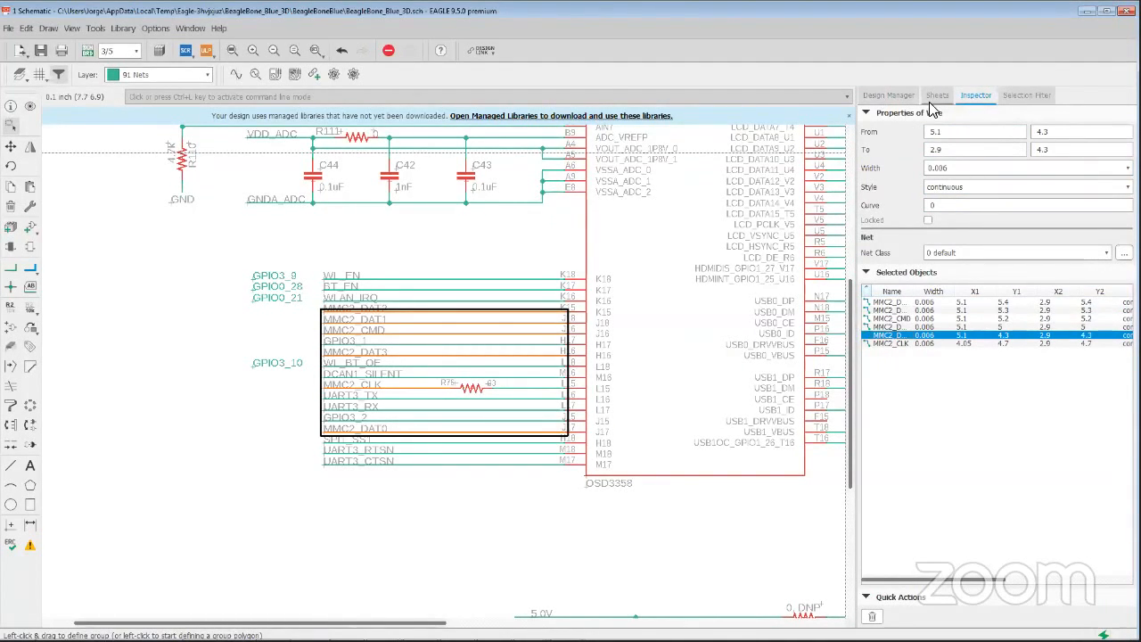
{"action": "left_click", "coordinate": [899, 98]}
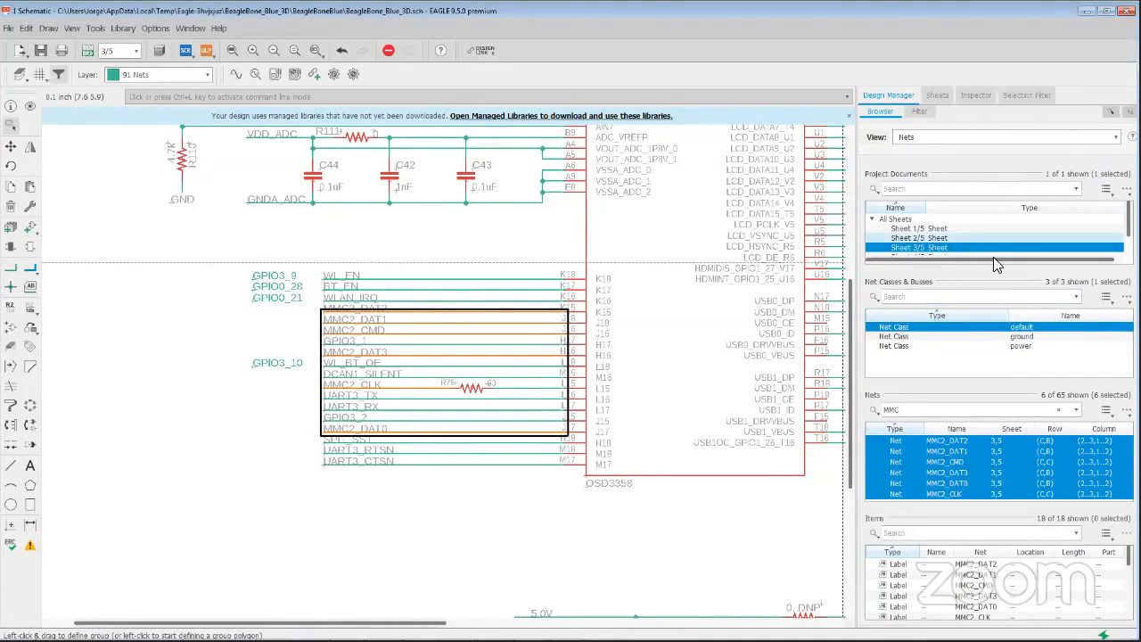
Step: Open the Design Manager's filter view and set its first condition to ObjectType = Part
{"action": "left_click", "coordinate": [918, 111]}
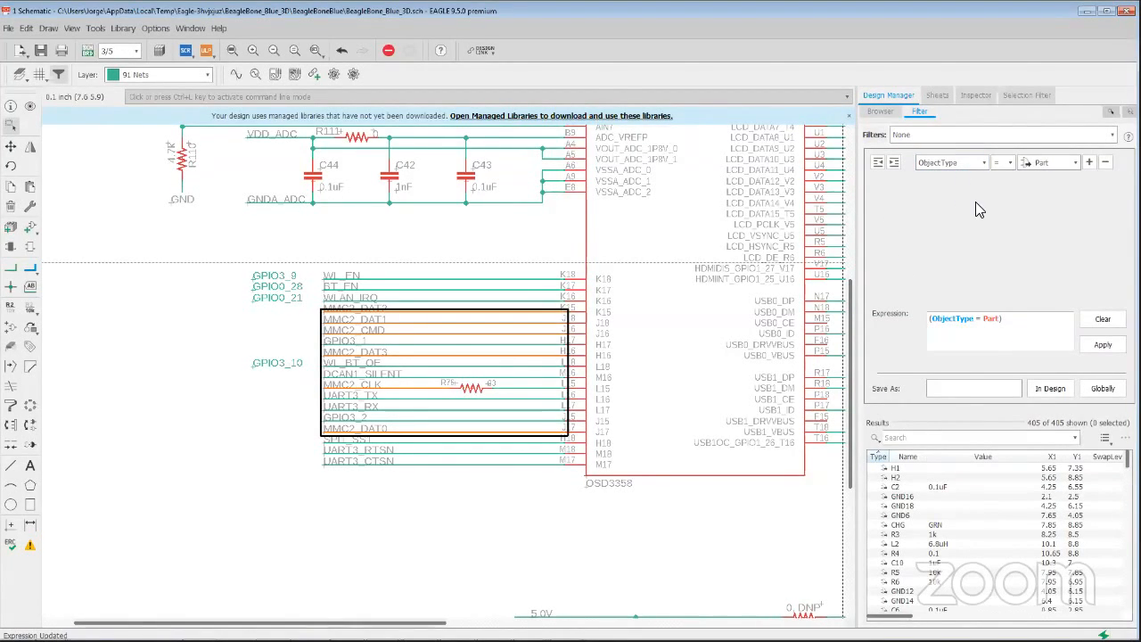
{"action": "left_click", "coordinate": [984, 164]}
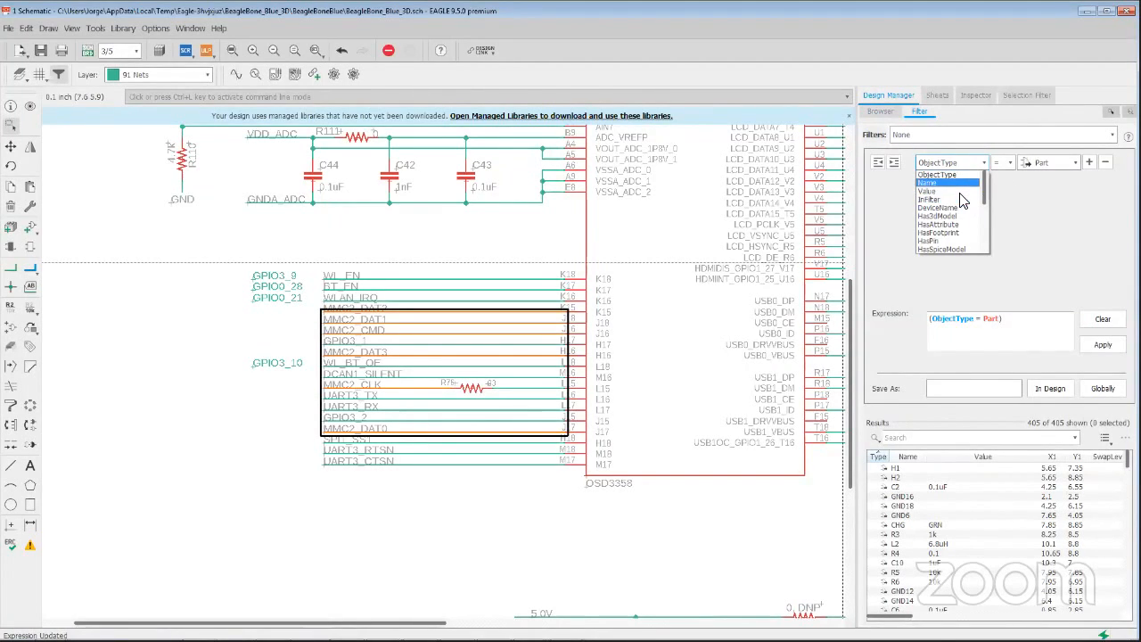
{"action": "left_click", "coordinate": [973, 176]}
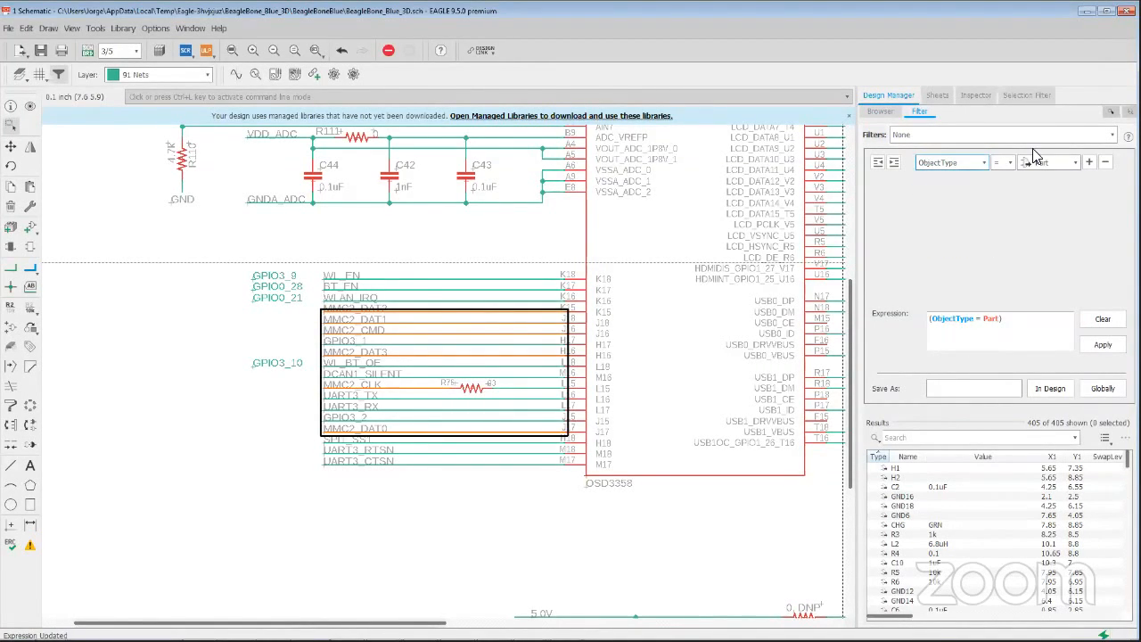
{"action": "left_click", "coordinate": [1075, 164]}
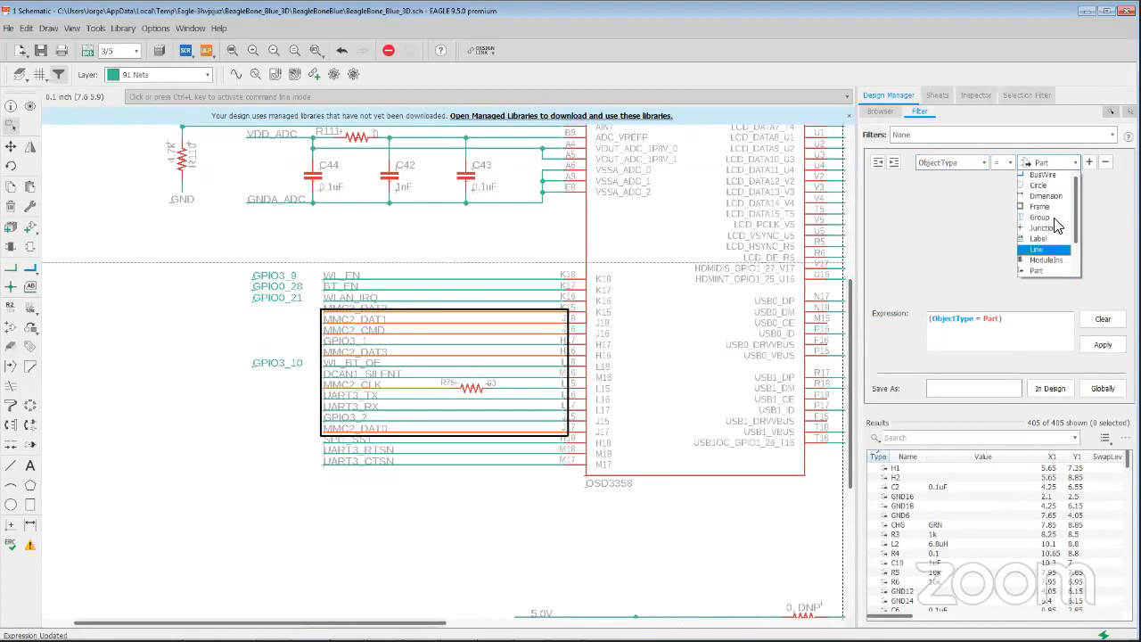
{"action": "left_click", "coordinate": [1036, 270]}
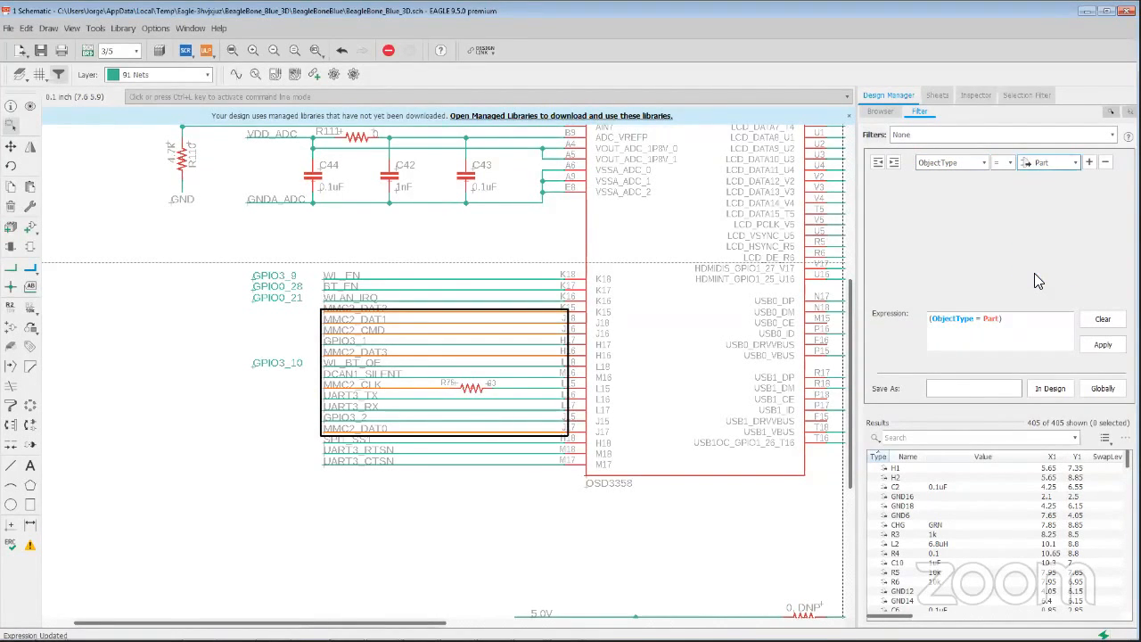
Step: Add an AND condition Name = R* to the part filter and look through the resulting resistors
{"action": "left_click", "coordinate": [1089, 164]}
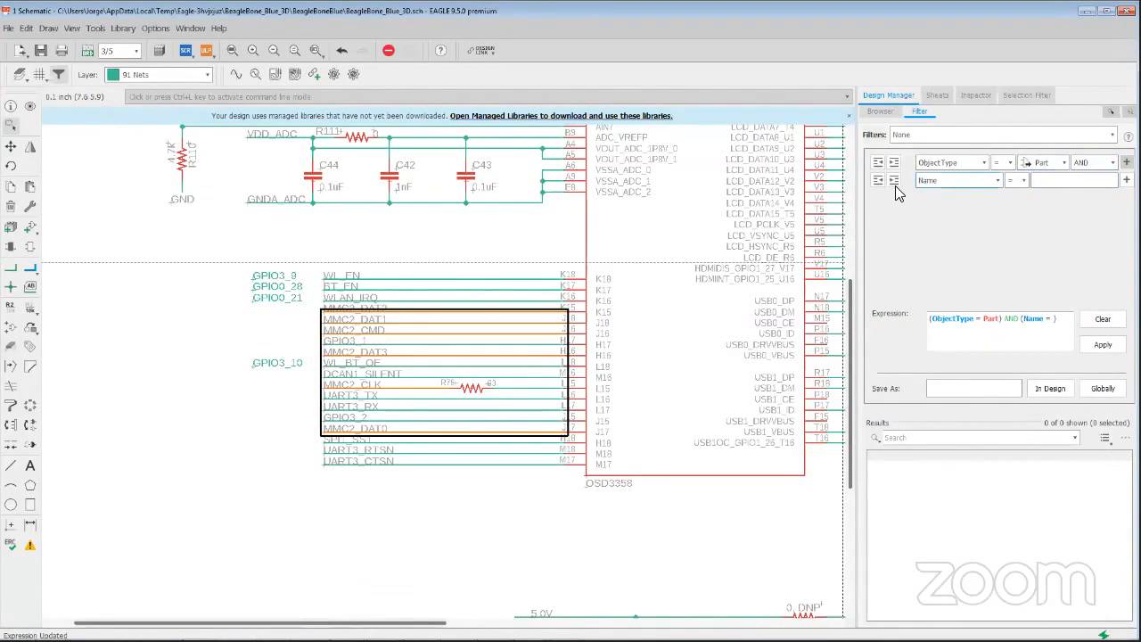
{"action": "left_click", "coordinate": [1039, 181]}
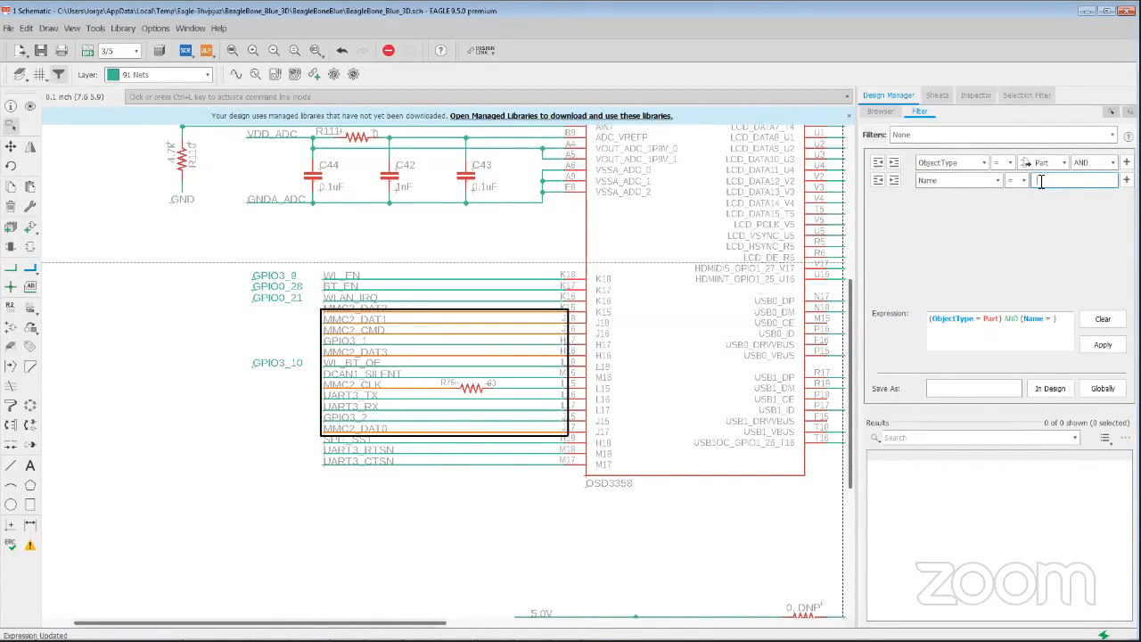
{"action": "type", "text": "R*"}
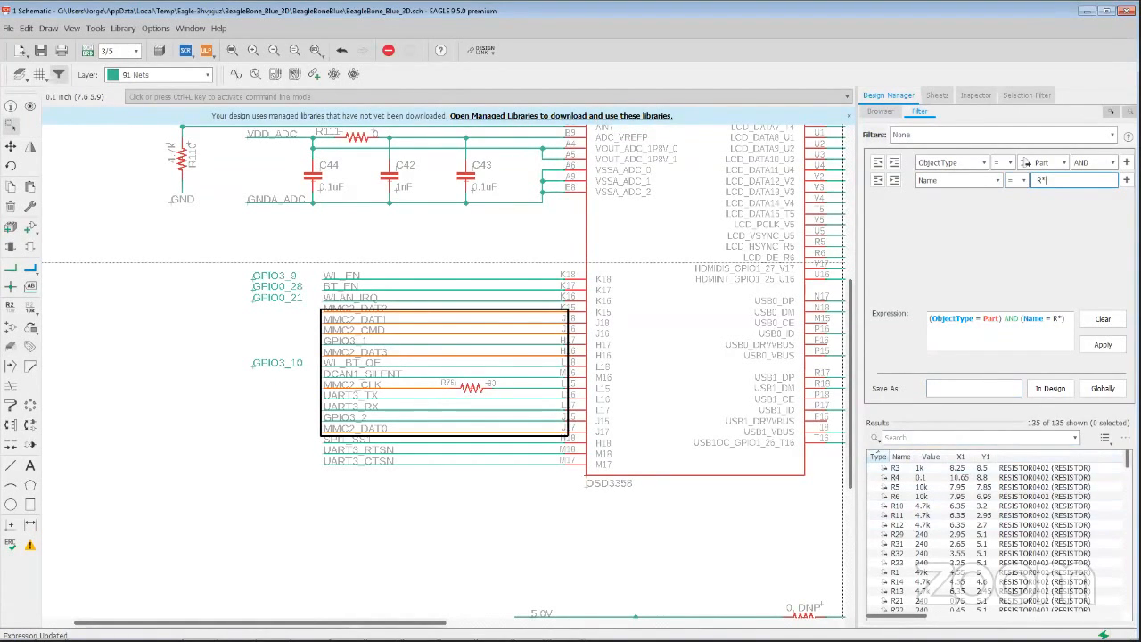
{"action": "scroll", "coordinate": [1025, 591], "scroll_direction": "down", "scroll_amount": 20}
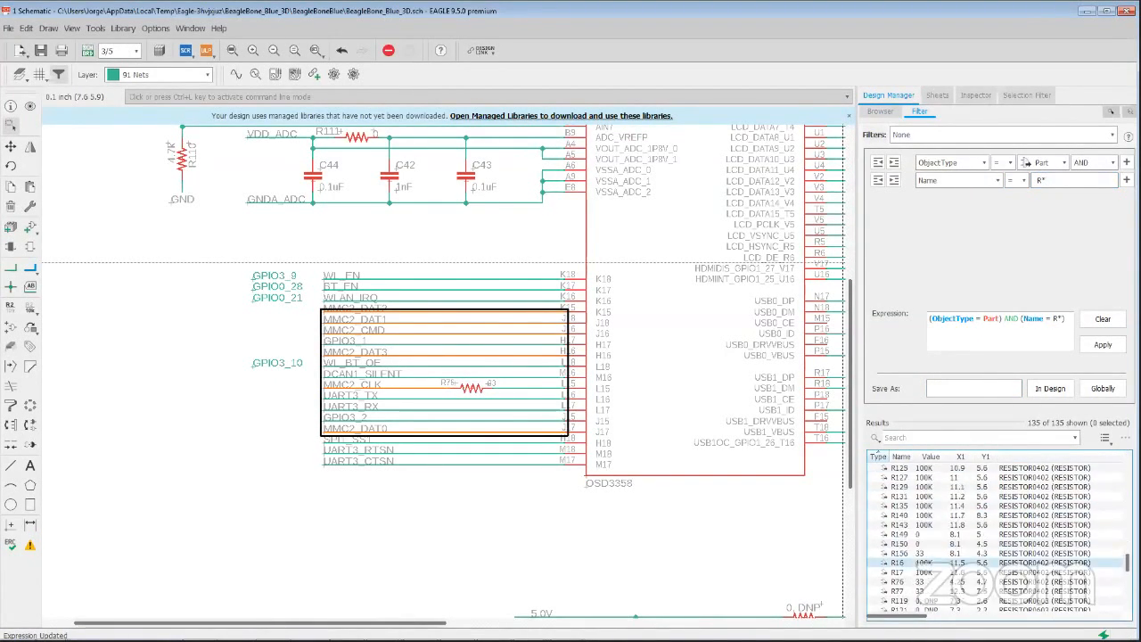
{"action": "scroll", "coordinate": [999, 535], "scroll_direction": "up", "scroll_amount": 20}
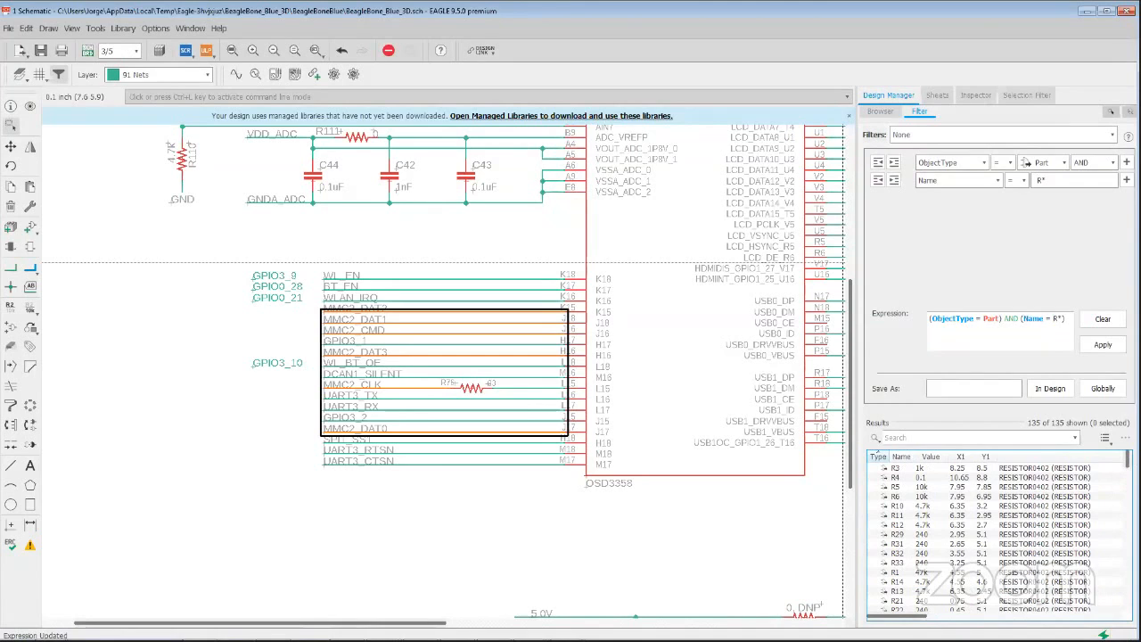
Step: Add a further AND condition Value >= 100k to the resistor filter and look through the results
{"action": "left_click", "coordinate": [1126, 180]}
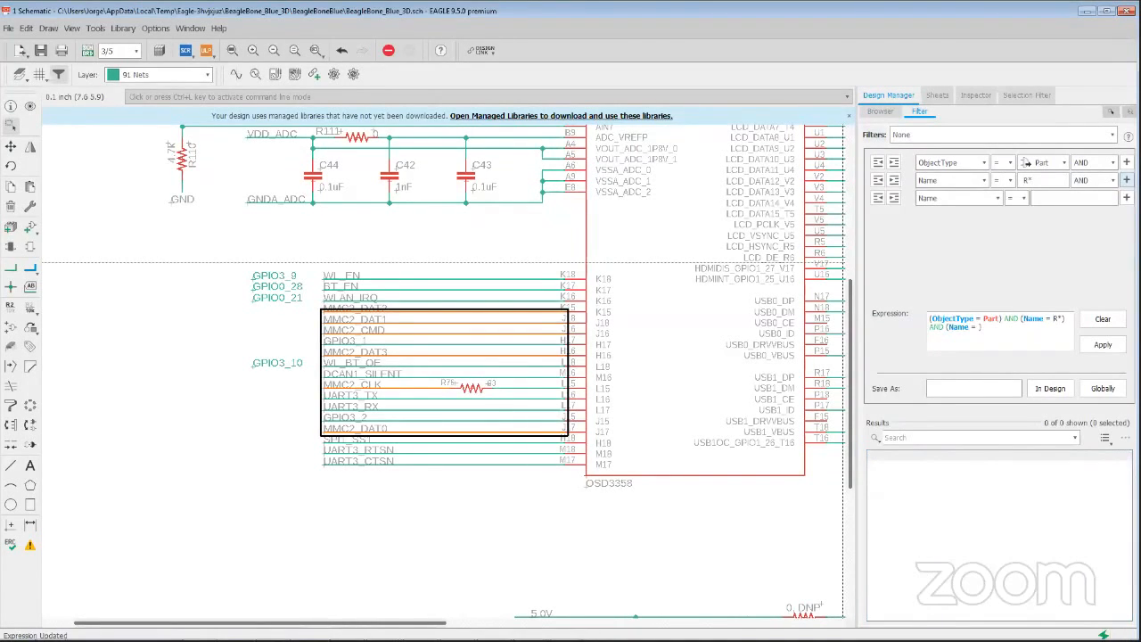
{"action": "left_click", "coordinate": [995, 199]}
{"action": "left_click", "coordinate": [977, 227]}
{"action": "left_click", "coordinate": [1019, 198]}
{"action": "left_click", "coordinate": [1010, 246]}
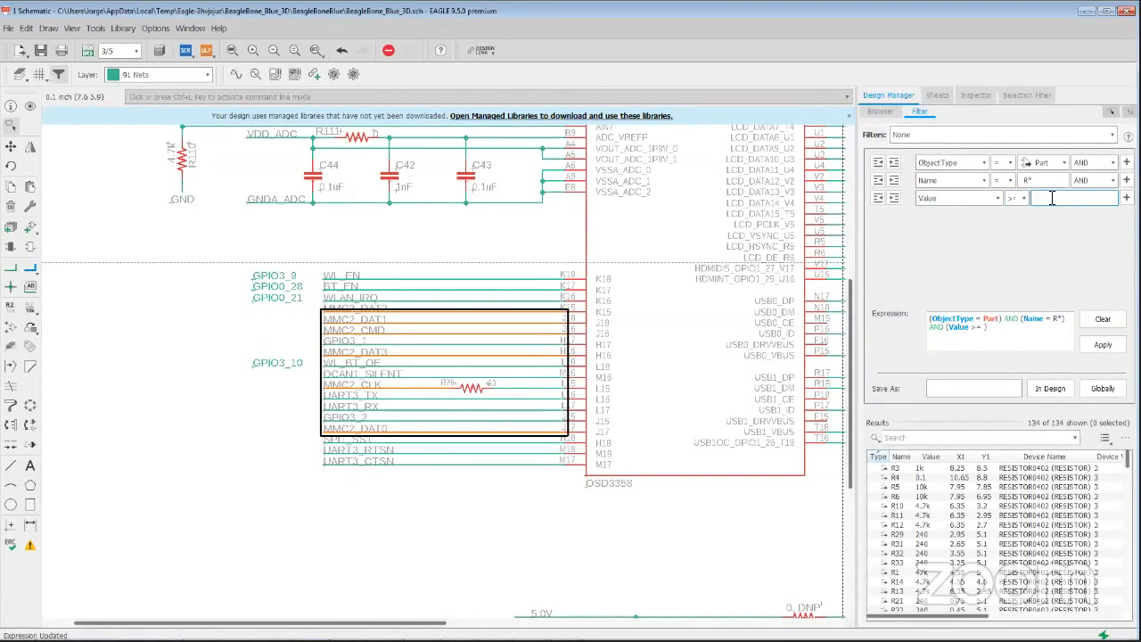
{"action": "type", "text": "100"}
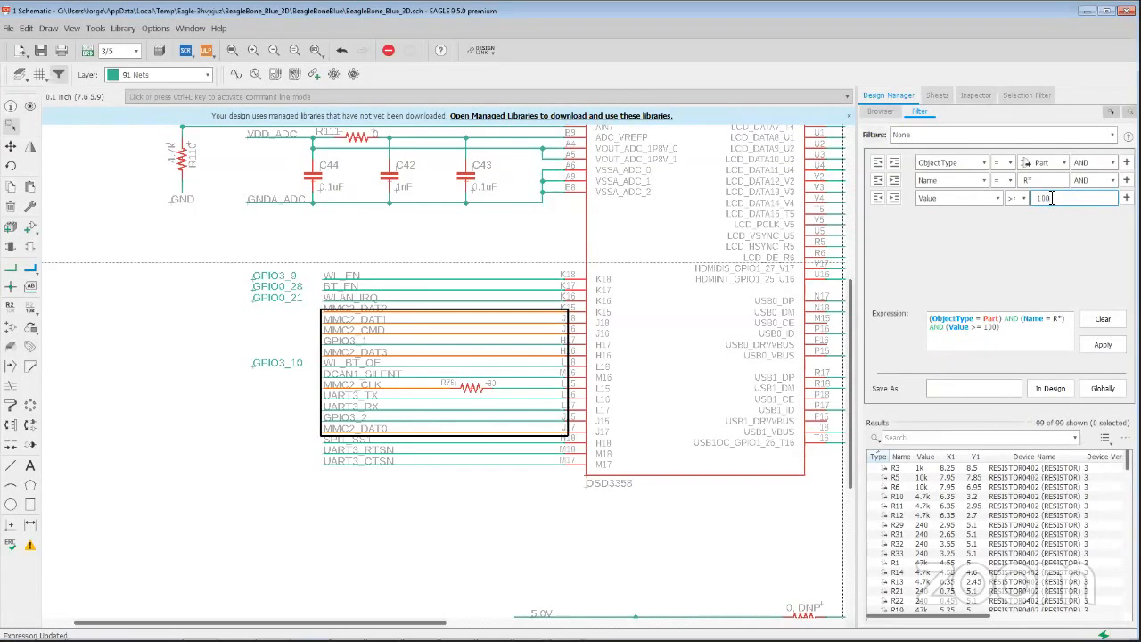
{"action": "type", "text": "k"}
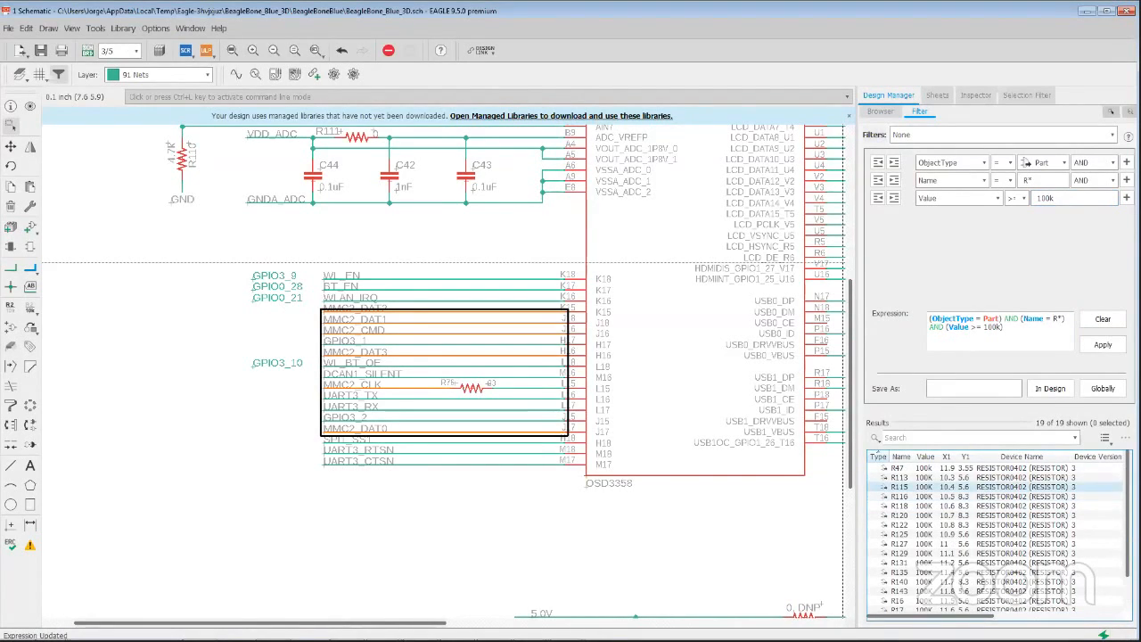
{"action": "scroll", "coordinate": [912, 477], "scroll_direction": "down", "scroll_amount": 2}
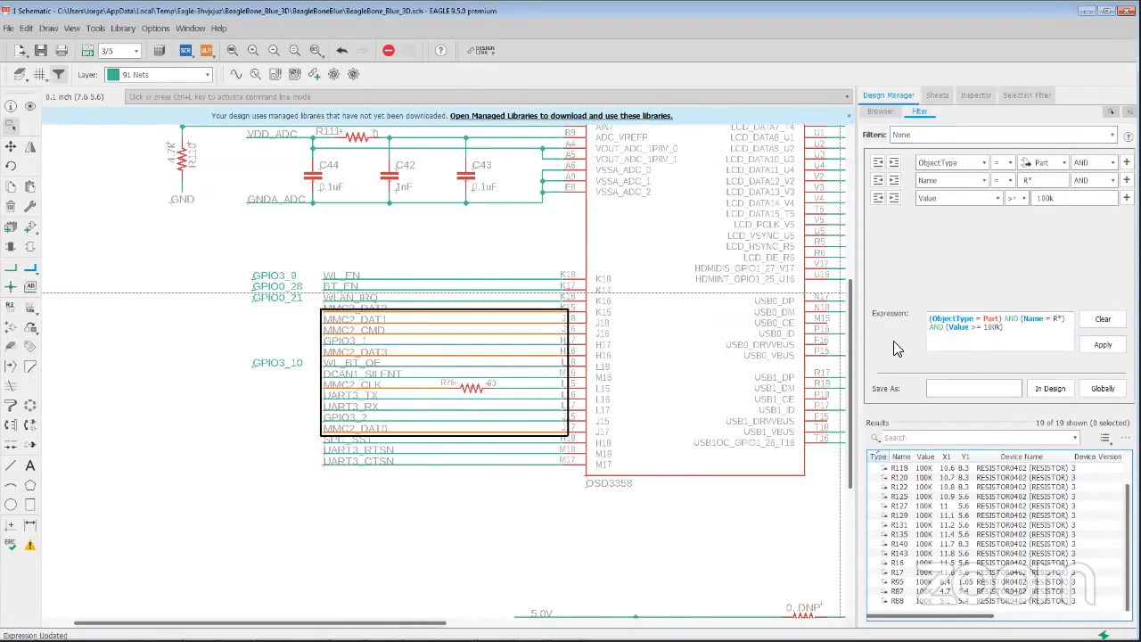
Step: Load the saved design filter LARGE_RES
{"action": "left_click", "coordinate": [1111, 136]}
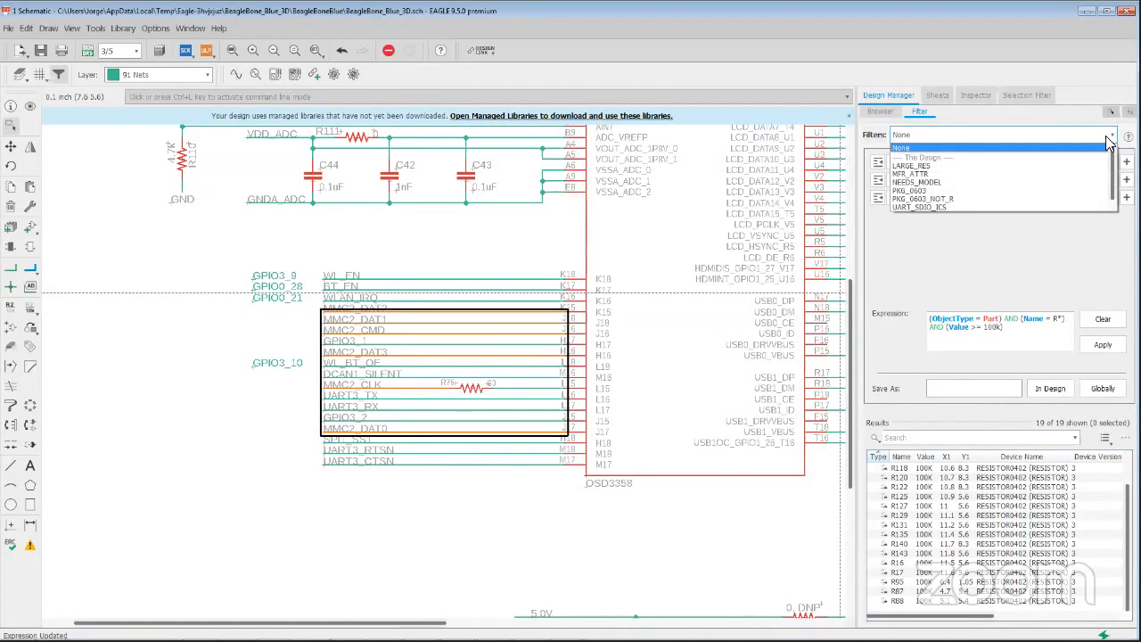
{"action": "key", "text": "Down"}
{"action": "key", "text": "Return"}
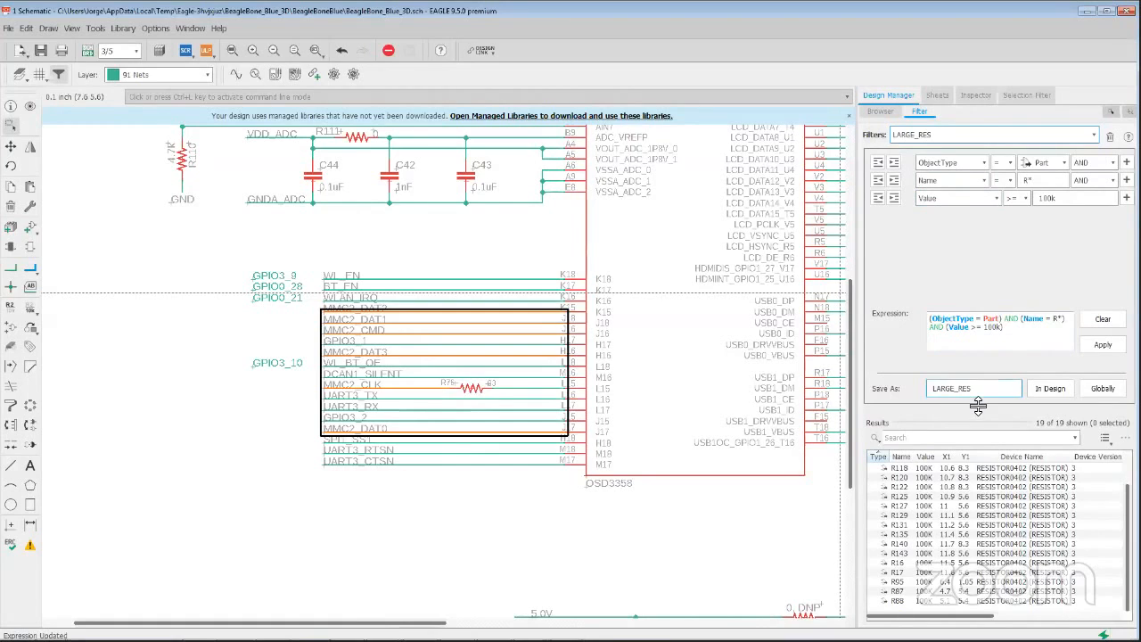
Step: Load the saved design filter NEEDS_MODEL and look through the parts it lists
{"action": "left_click", "coordinate": [1089, 136]}
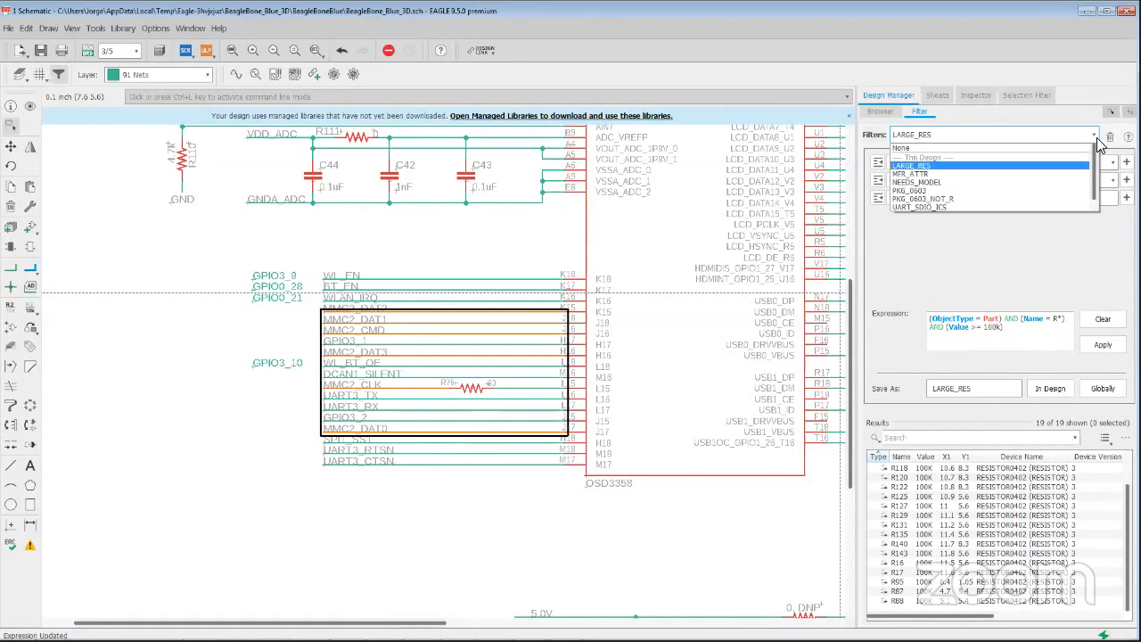
{"action": "left_click", "coordinate": [963, 182]}
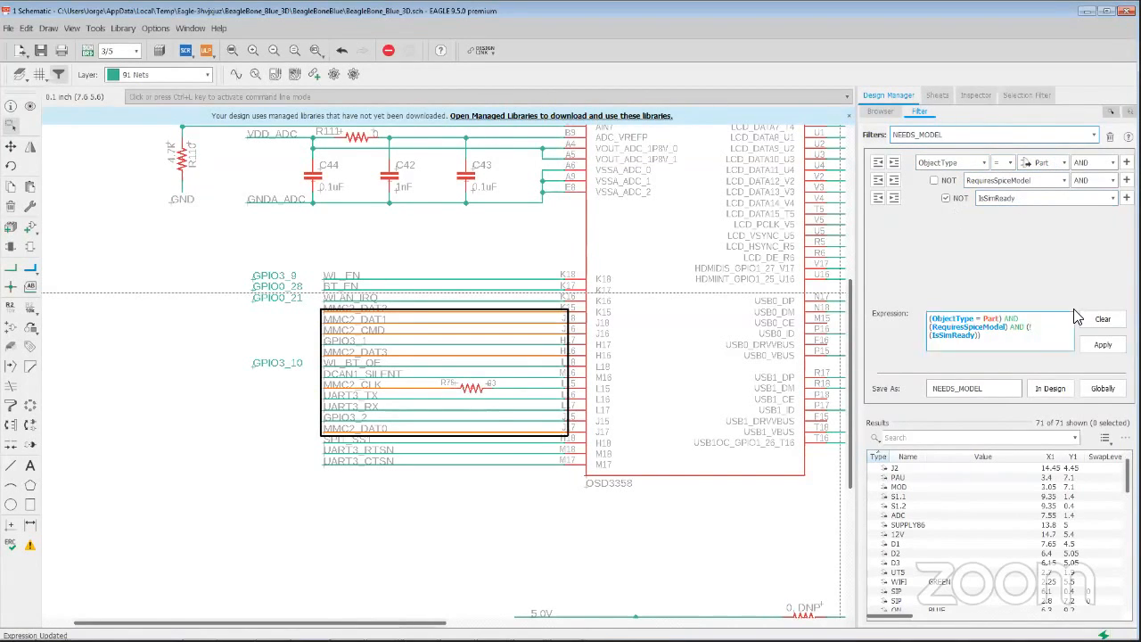
{"action": "scroll", "coordinate": [927, 489], "scroll_direction": "down", "scroll_amount": 10}
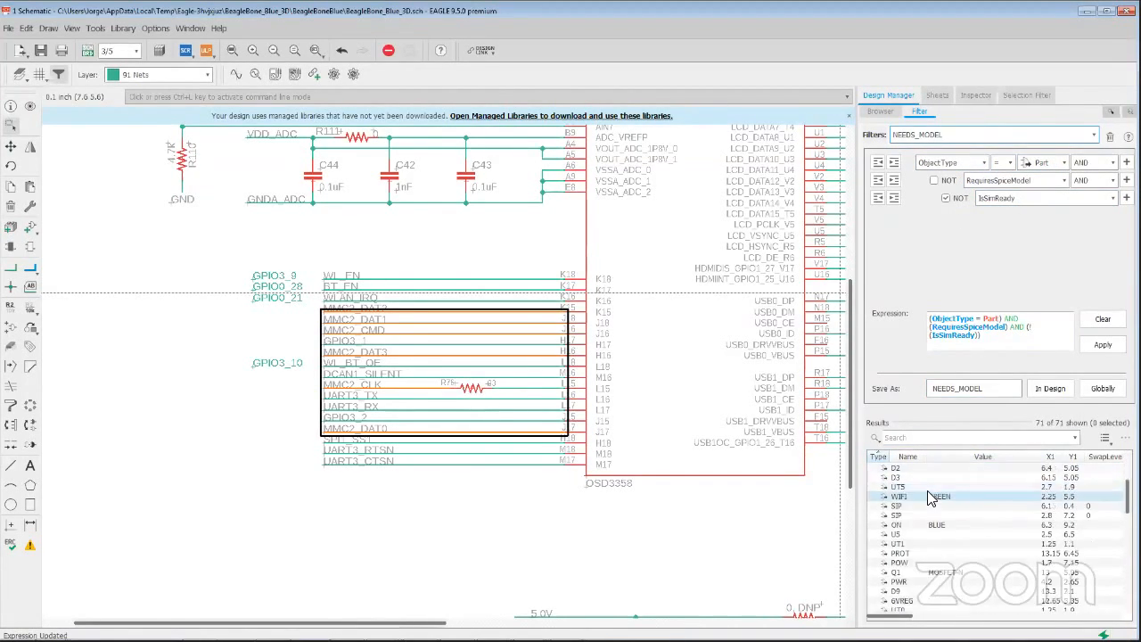
{"action": "scroll", "coordinate": [927, 490], "scroll_direction": "down", "scroll_amount": 8}
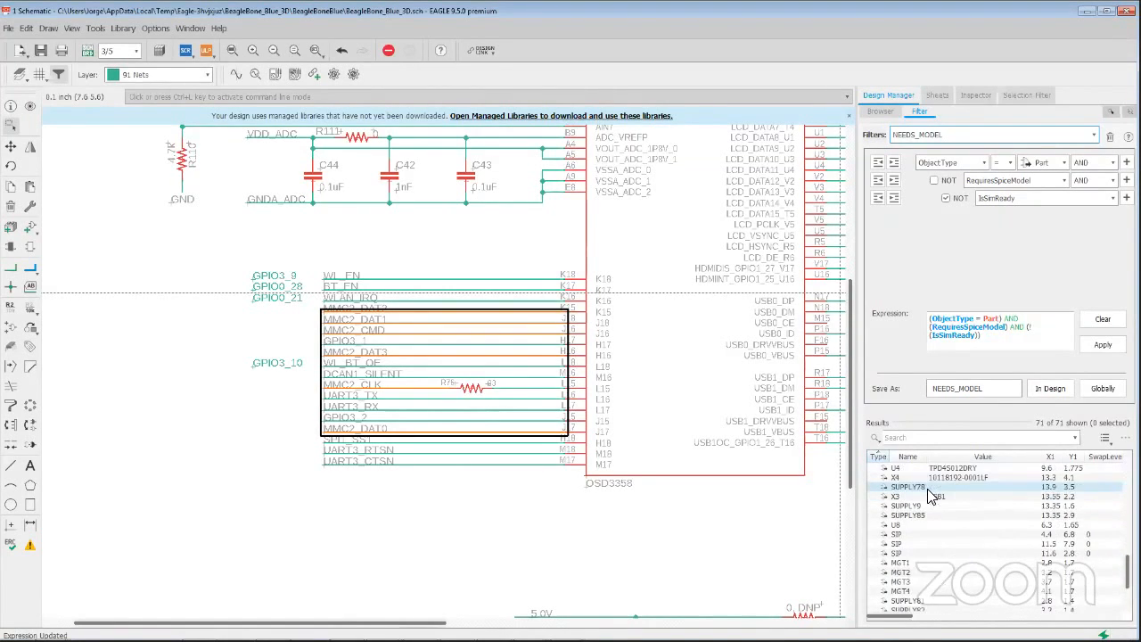
{"action": "scroll", "coordinate": [909, 490], "scroll_direction": "up", "scroll_amount": 20}
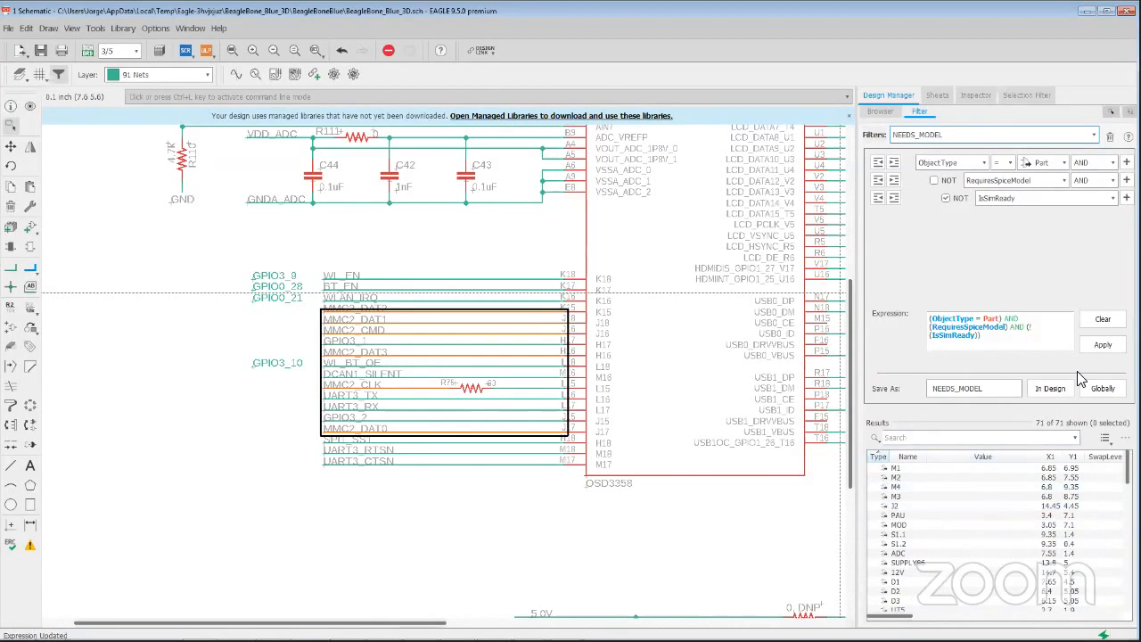
Step: Load the saved design filter PKG_0603 and look through the parts it lists
{"action": "mouse_move", "coordinate": [1021, 323]}
{"action": "left_click", "coordinate": [1093, 134]}
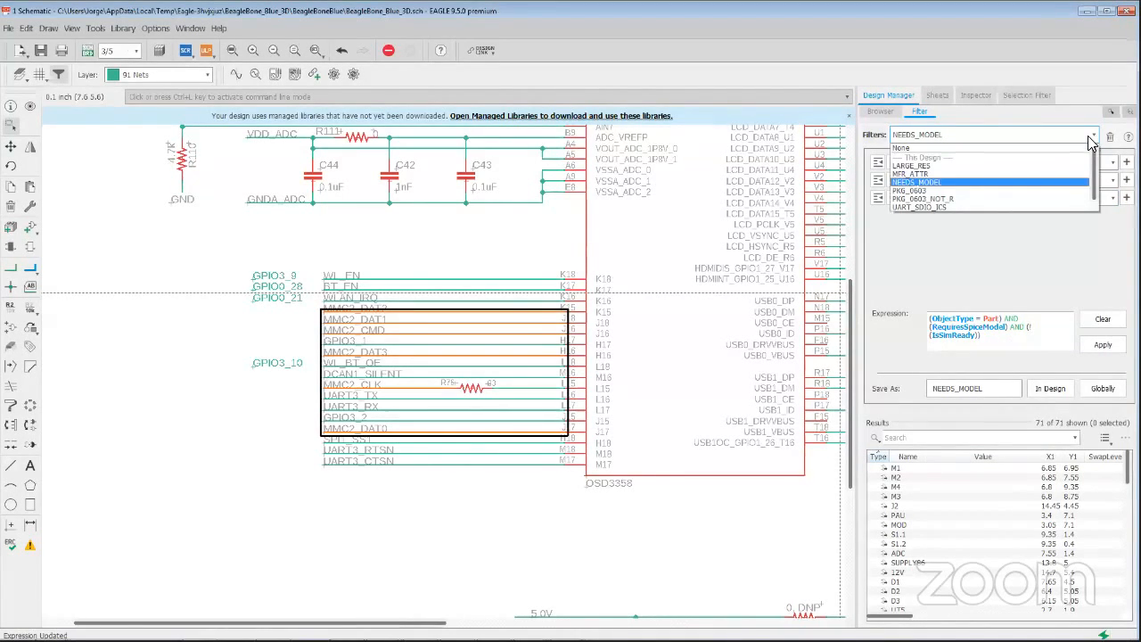
{"action": "left_click", "coordinate": [942, 190]}
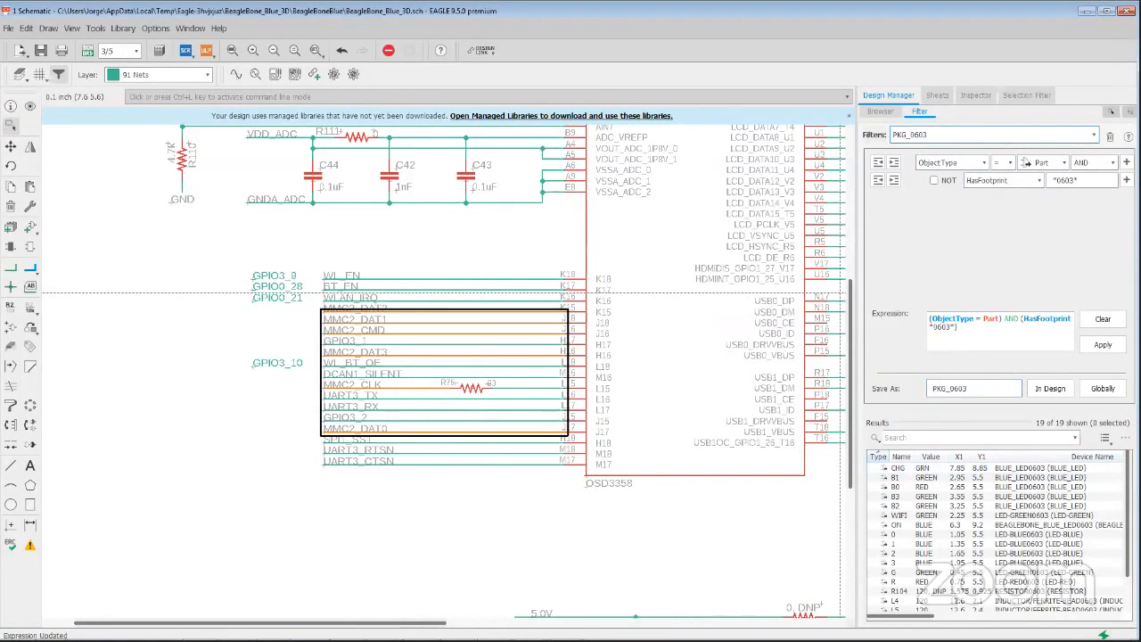
{"action": "scroll", "coordinate": [879, 454], "scroll_direction": "down", "scroll_amount": 2}
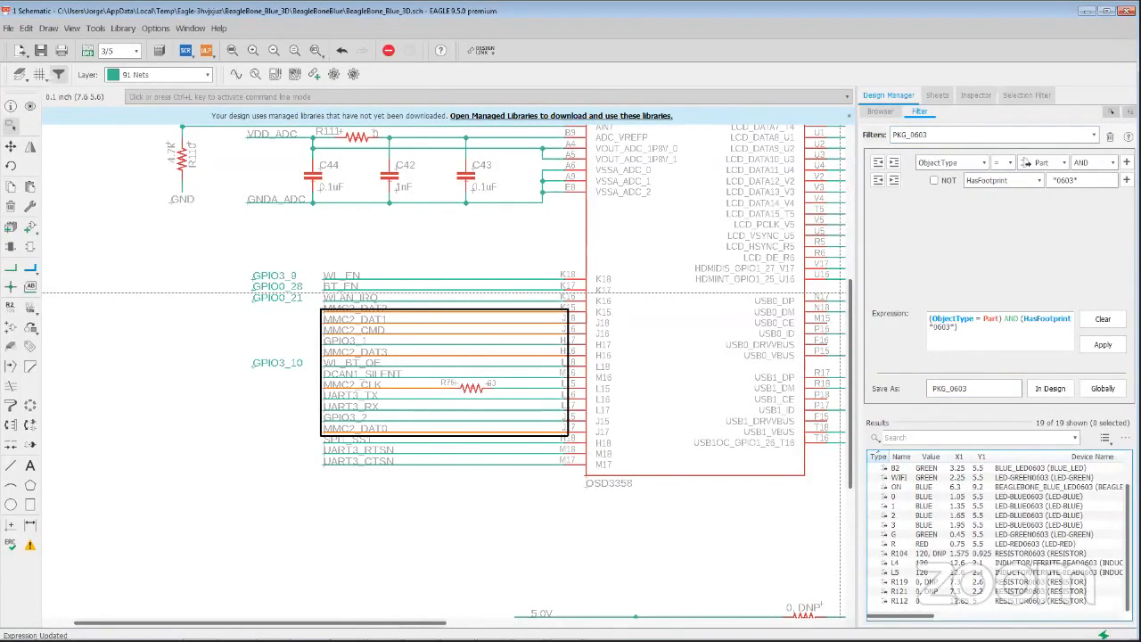
{"action": "scroll", "coordinate": [879, 453], "scroll_direction": "up", "scroll_amount": 2}
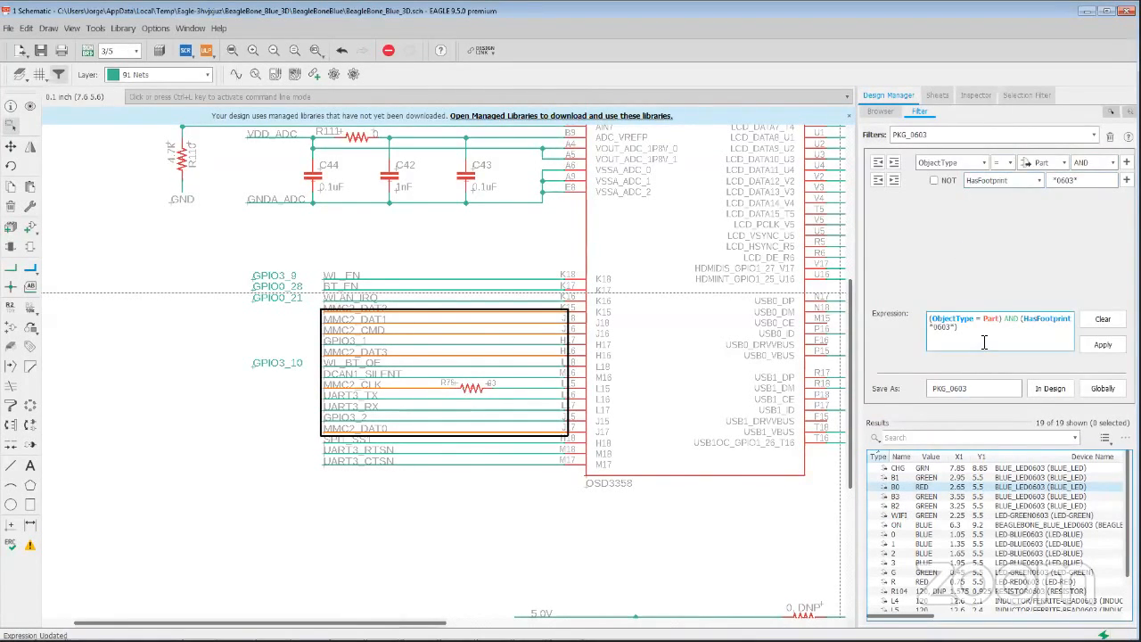
Step: Load the saved design filter PKG_0603_NOT_R to list the 0603 parts that are not resistors
{"action": "left_click", "coordinate": [1094, 134]}
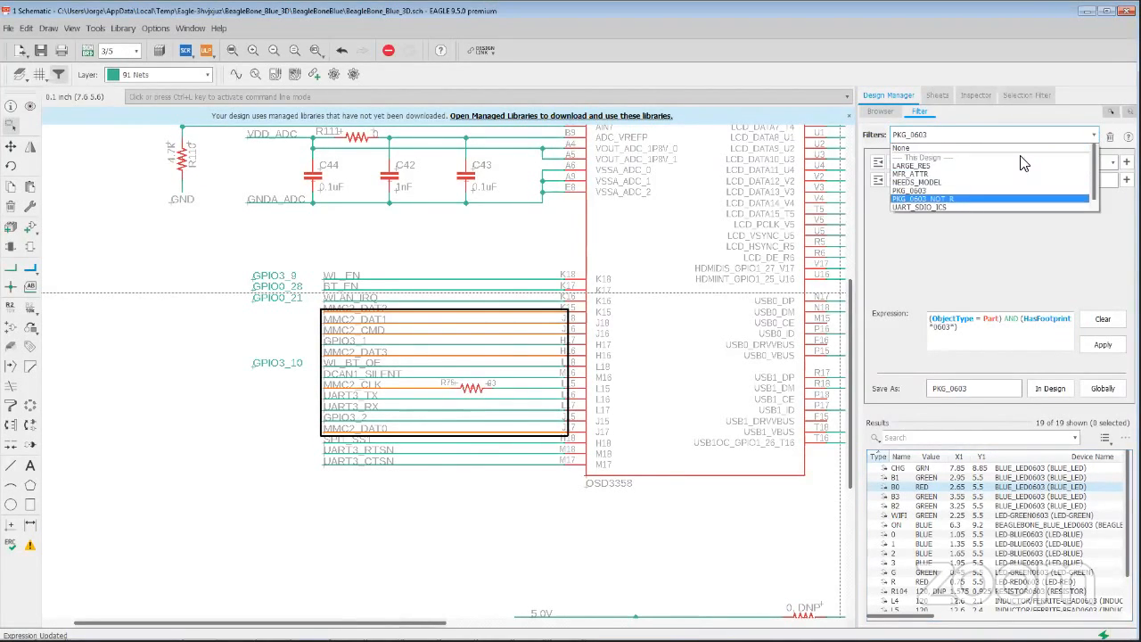
{"action": "left_click", "coordinate": [970, 198]}
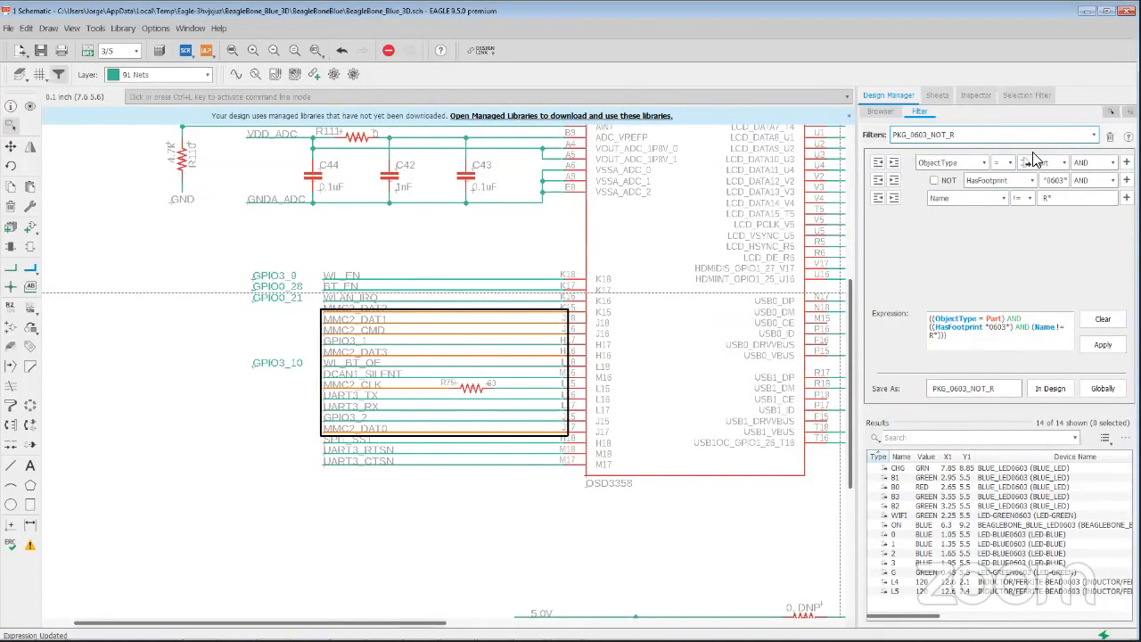
{"action": "left_click", "coordinate": [1091, 136]}
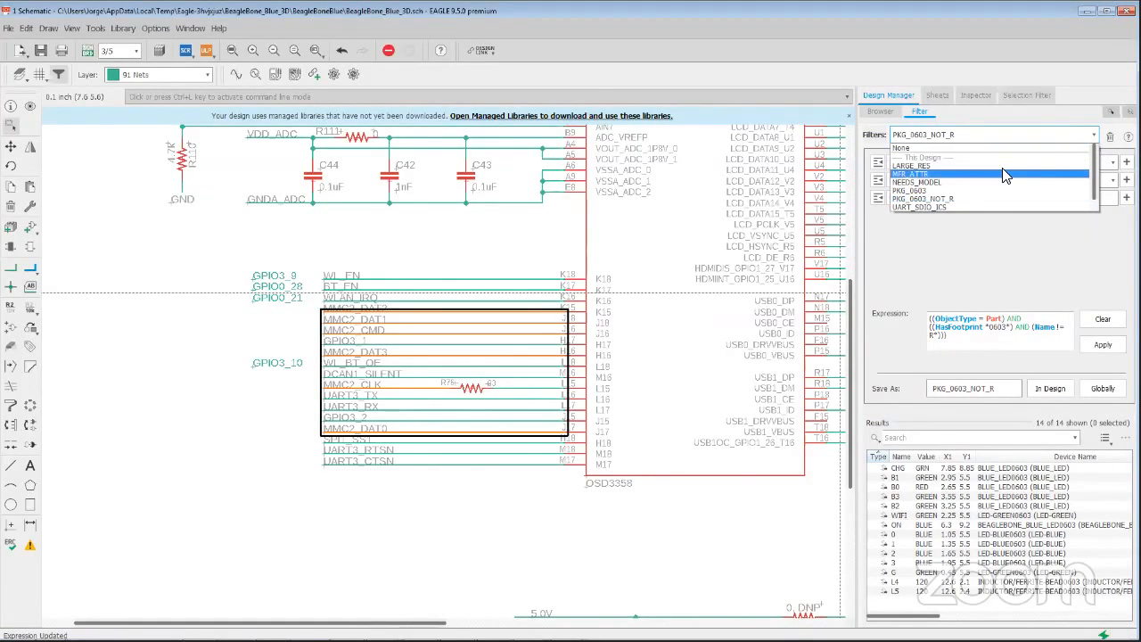
{"action": "left_click", "coordinate": [1093, 137]}
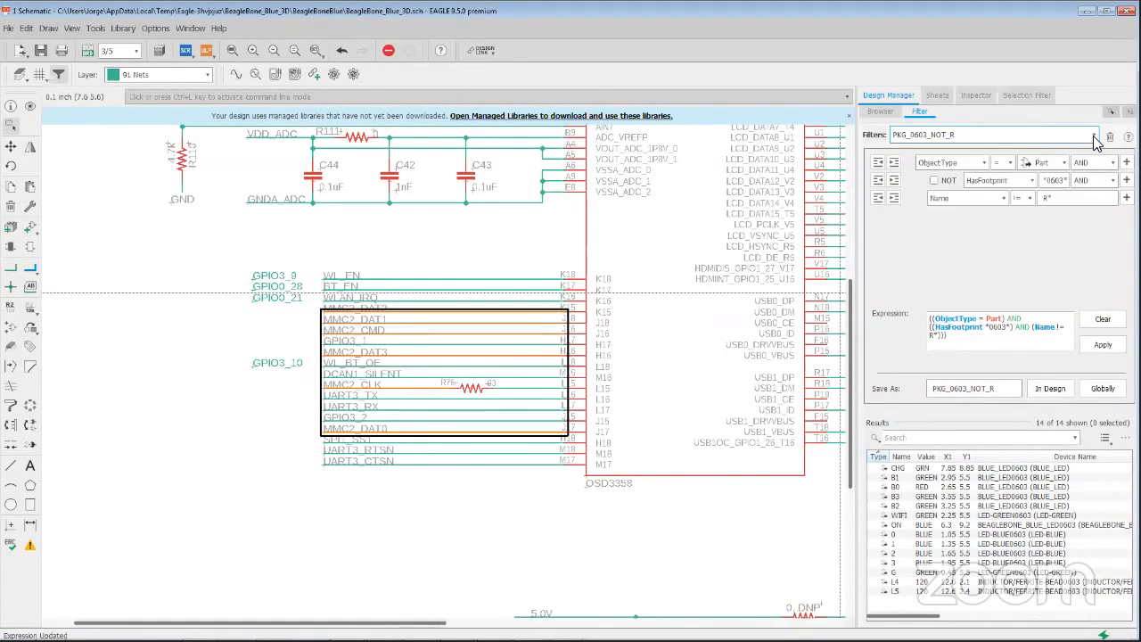
Step: Switch to the board layout and load its saved design filter LOTS_OF_PINS
{"action": "left_click", "coordinate": [88, 49]}
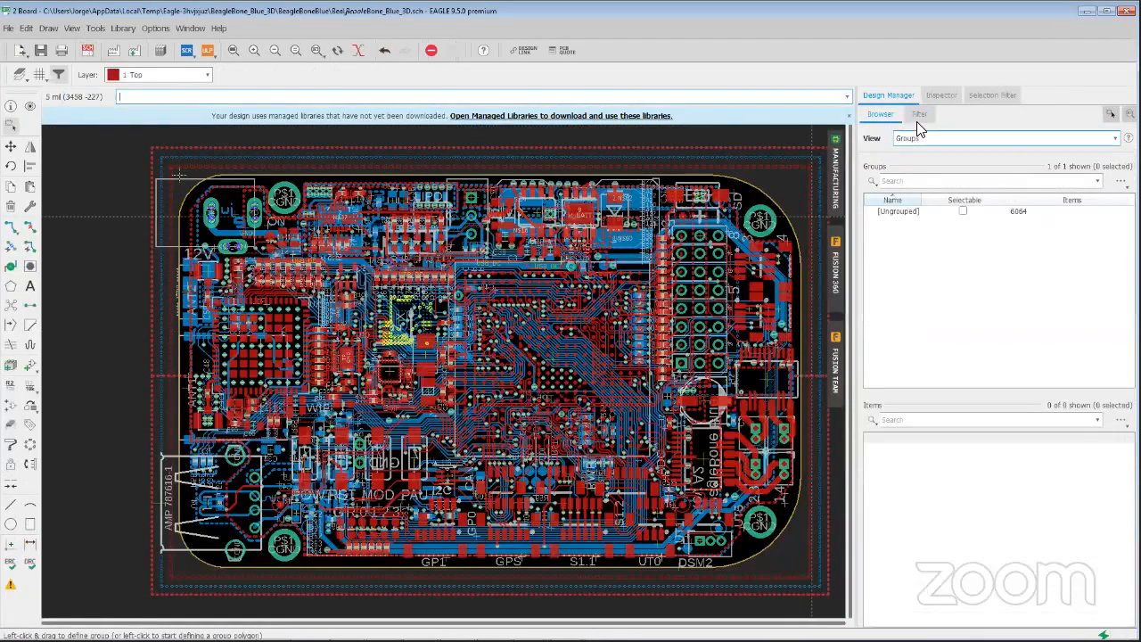
{"action": "left_click", "coordinate": [918, 116]}
{"action": "left_click", "coordinate": [1040, 142]}
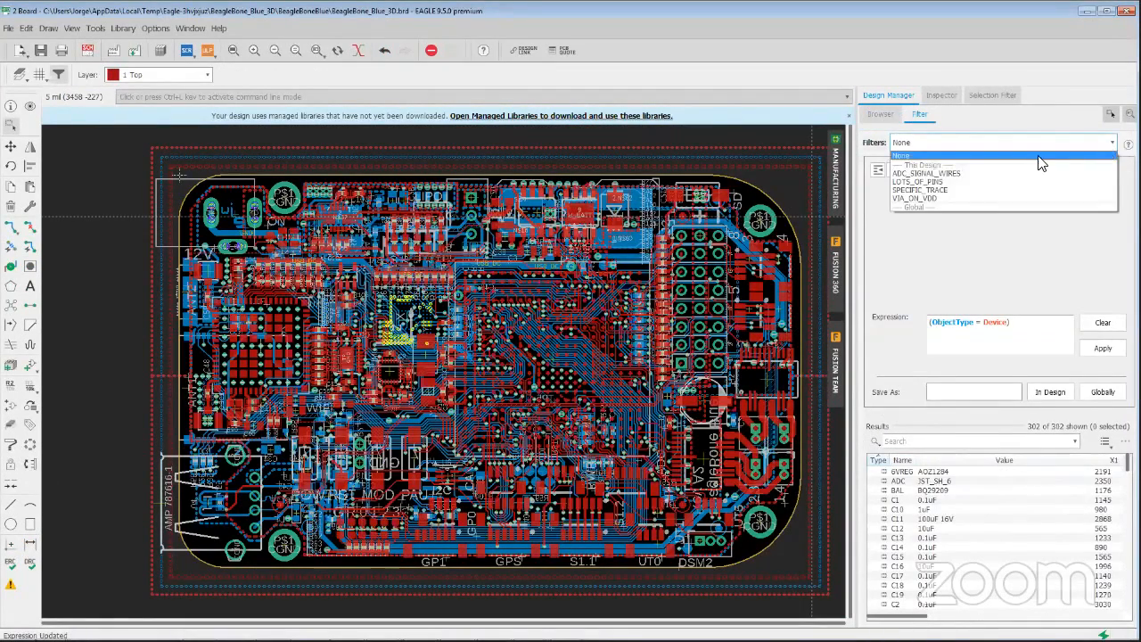
{"action": "left_click", "coordinate": [956, 189]}
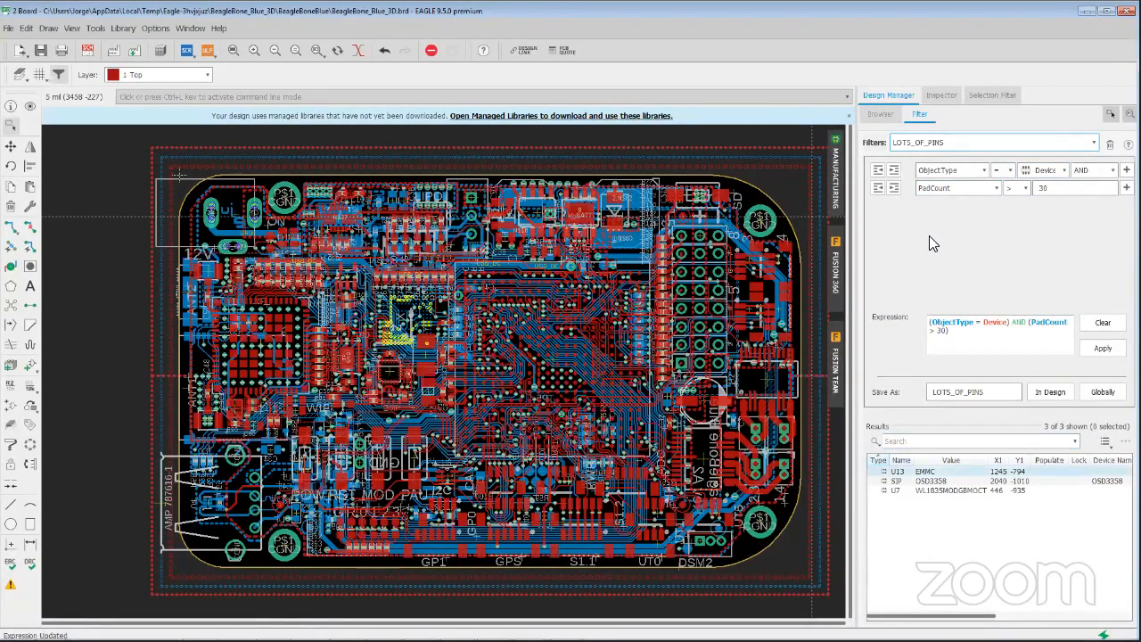
Step: Locate the filtered devices U13, SIP and U7 on the board one after another
{"action": "left_click", "coordinate": [895, 472]}
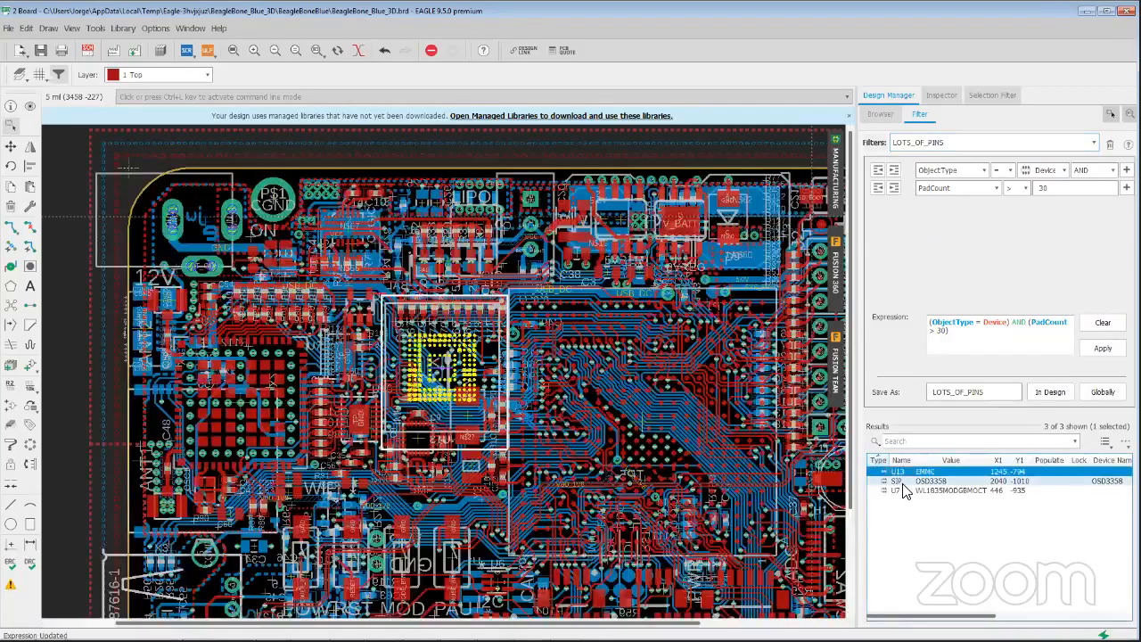
{"action": "left_click", "coordinate": [900, 481]}
{"action": "left_click", "coordinate": [896, 490]}
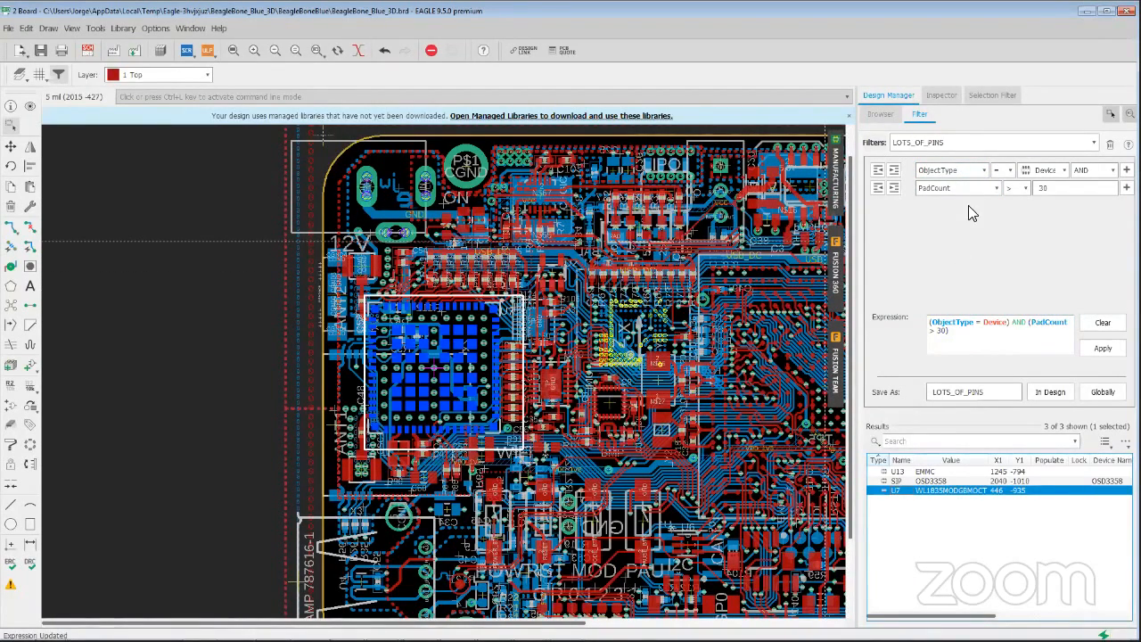
Step: Load the saved design filter SPECIFIC_TRACE and highlight the first PWM_2A wires in its results on the board
{"action": "left_click", "coordinate": [1085, 142]}
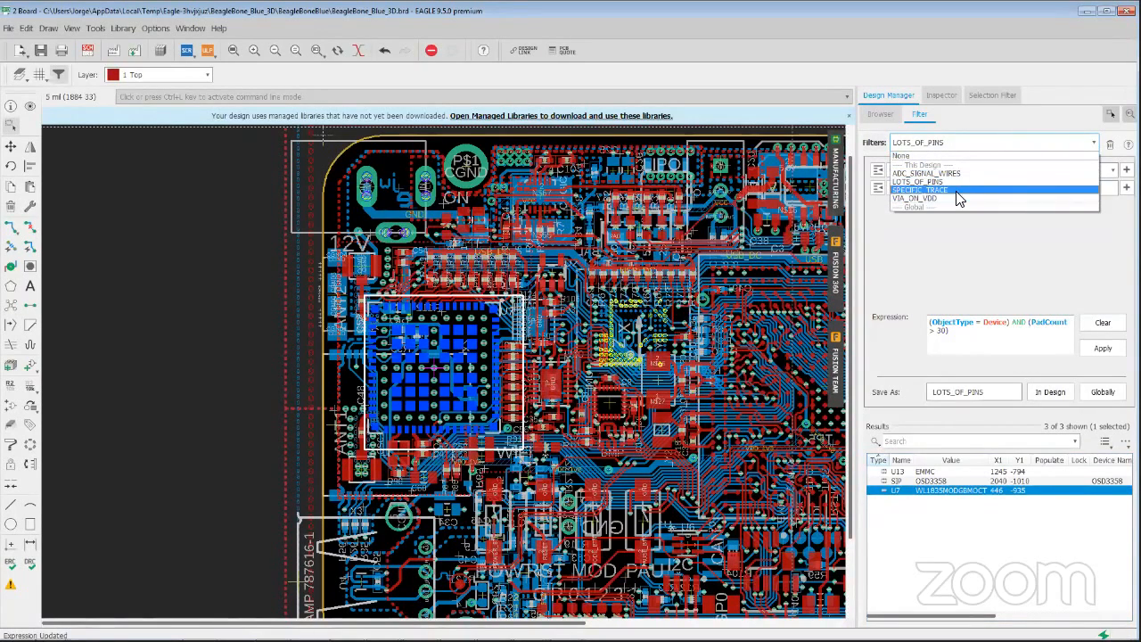
{"action": "left_click", "coordinate": [957, 191]}
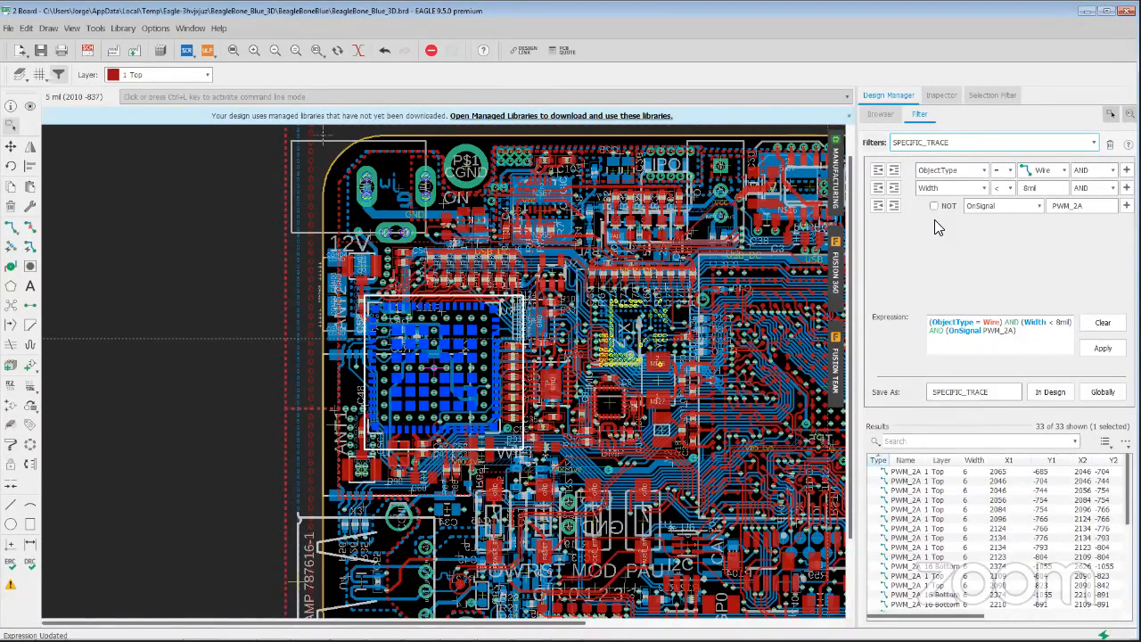
{"action": "left_click_drag", "start_coordinate": [908, 471], "coordinate": [913, 592]}
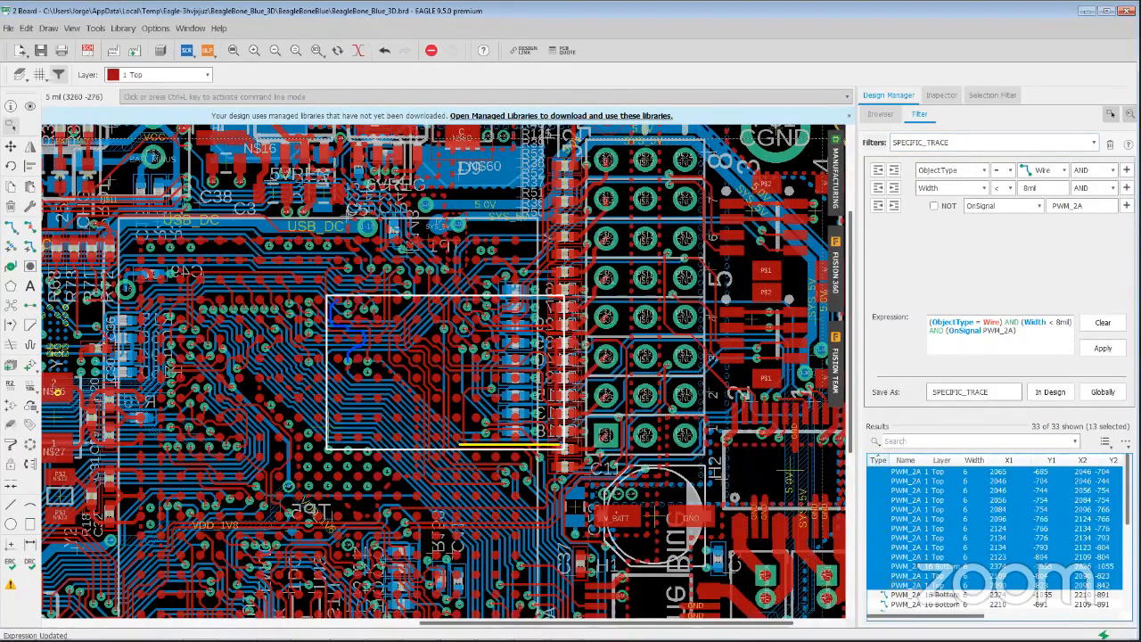
Step: Return the board's Design Manager to its Groups view, then switch back to the schematic and open sheet 1
{"action": "left_click", "coordinate": [878, 116]}
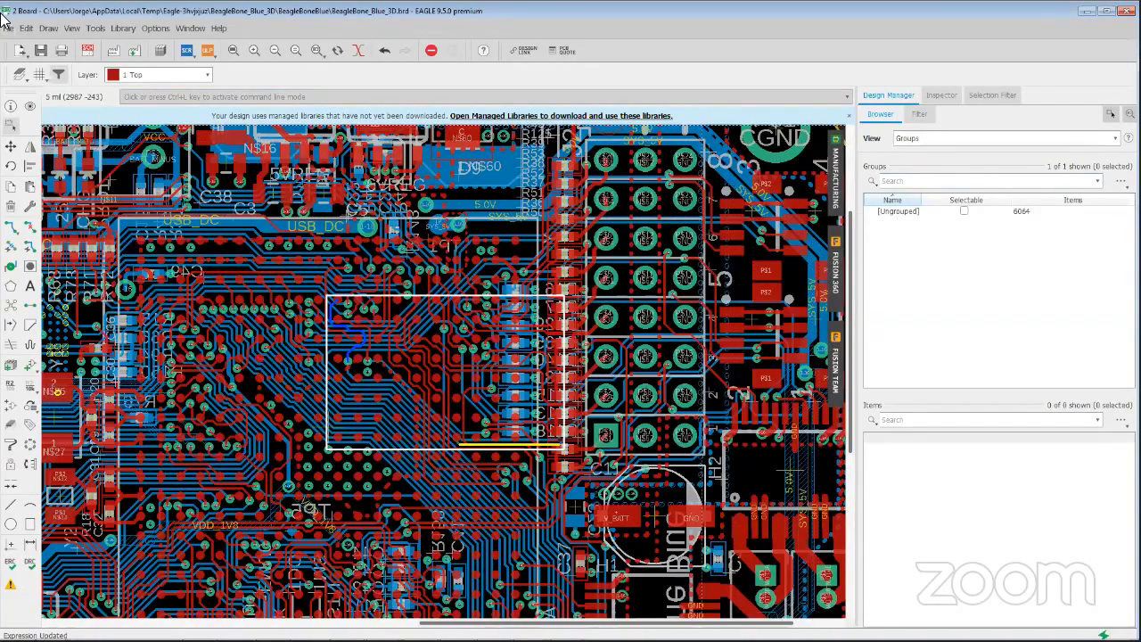
{"action": "left_click", "coordinate": [86, 54]}
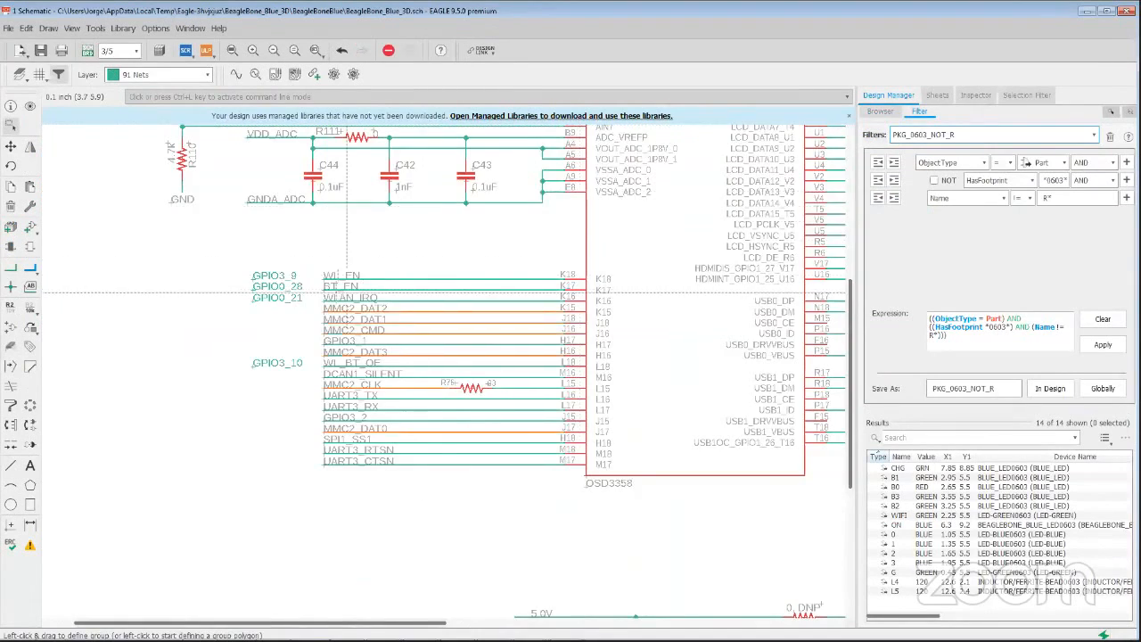
{"action": "scroll", "coordinate": [424, 252], "scroll_direction": "down", "scroll_amount": 5}
{"action": "left_click", "coordinate": [502, 196]}
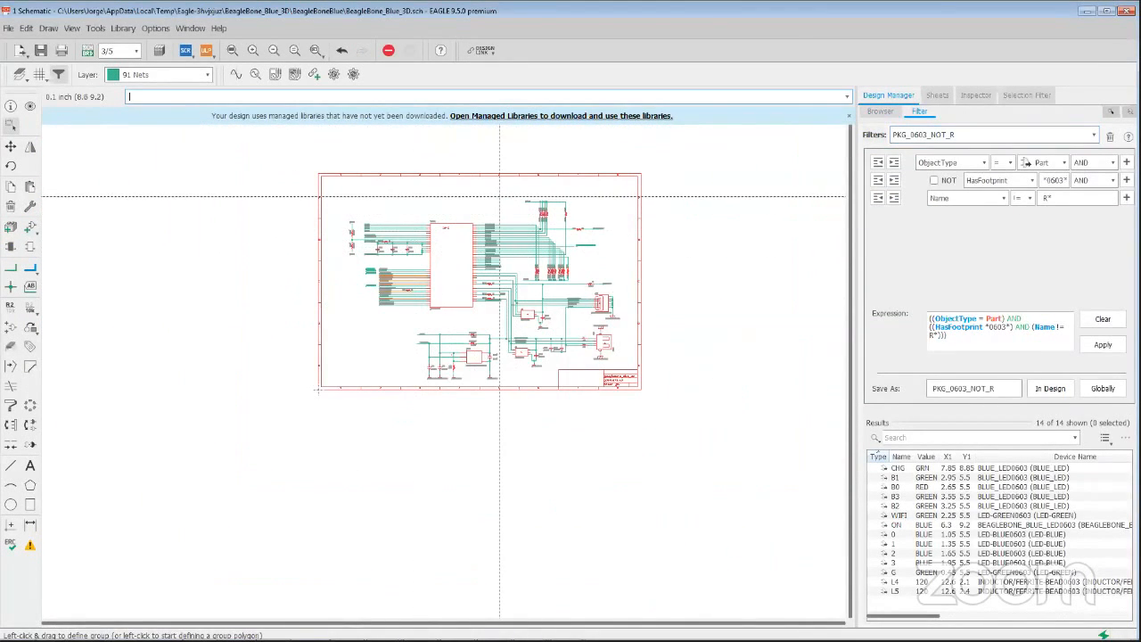
{"action": "left_click", "coordinate": [937, 95]}
{"action": "scroll", "coordinate": [919, 196], "scroll_direction": "up", "scroll_amount": 1}
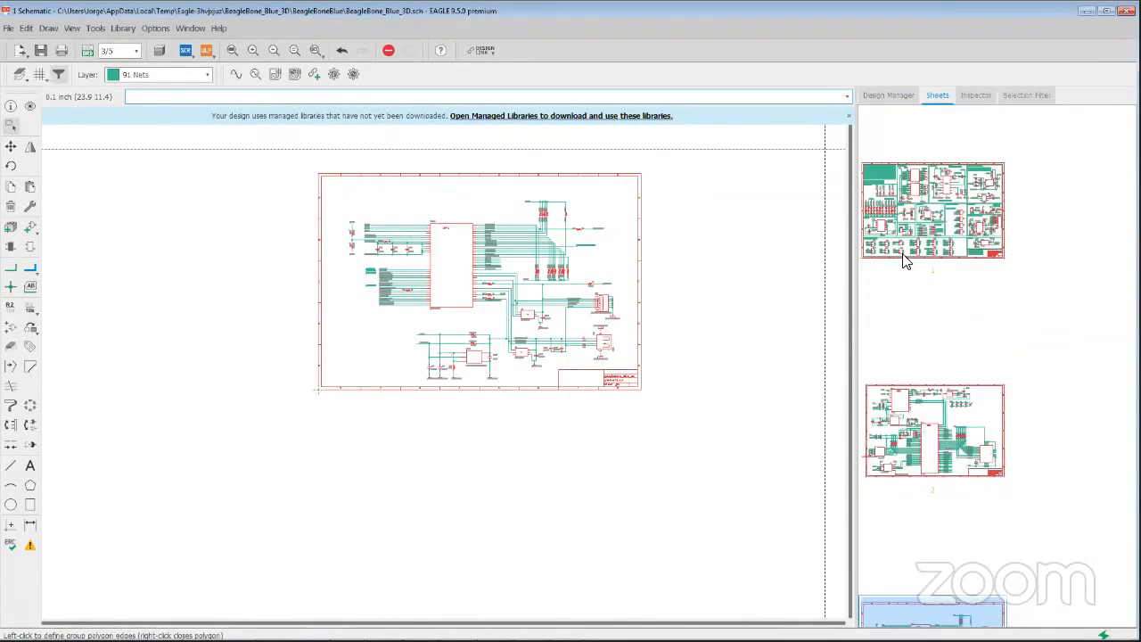
{"action": "left_click", "coordinate": [904, 262]}
Step: Select the circuit inside the 2A 5V Regulator block and create a selectable group from it named 2A_5V_REGULATOR
{"action": "scroll", "coordinate": [489, 263], "scroll_direction": "down", "scroll_amount": 5}
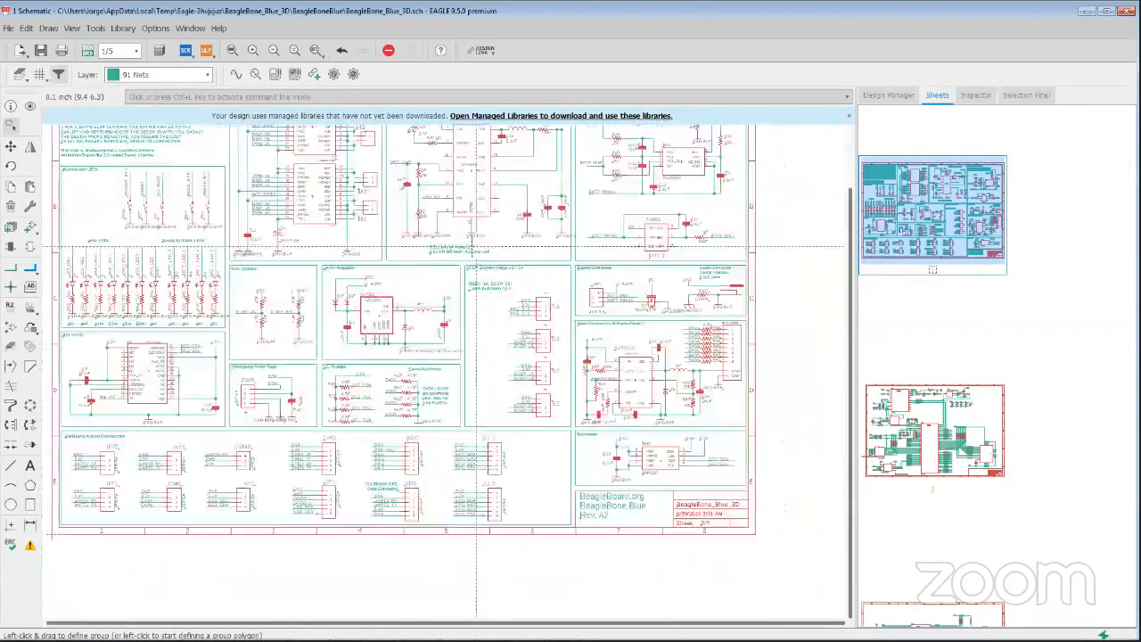
{"action": "scroll", "coordinate": [428, 197], "scroll_direction": "up", "scroll_amount": 2}
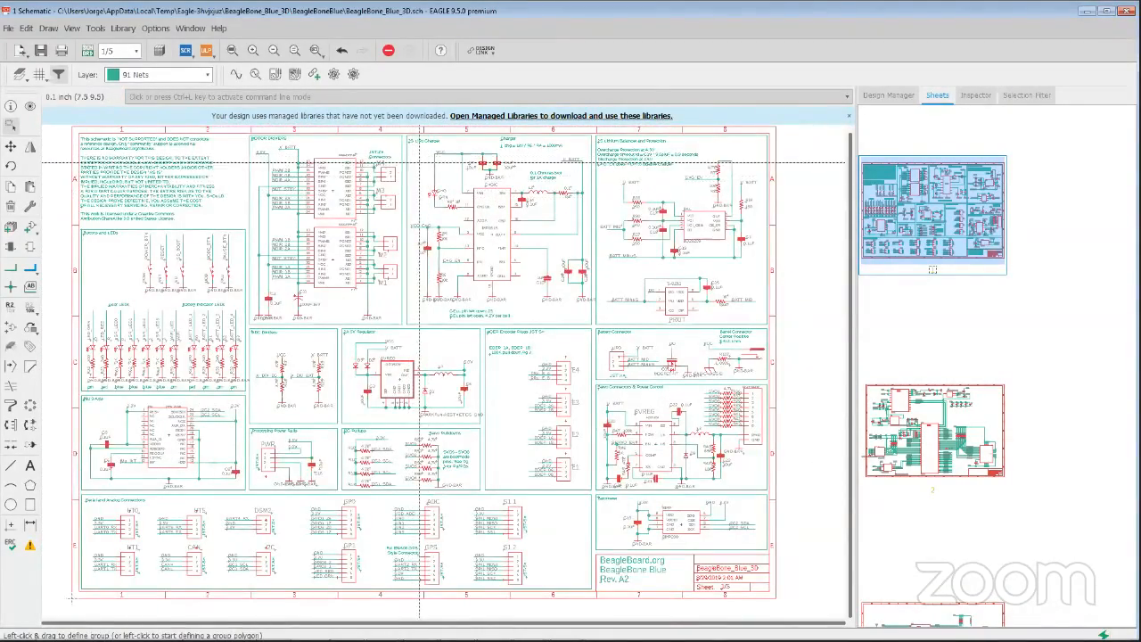
{"action": "middle_click_drag", "start_coordinate": [363, 165], "coordinate": [307, 169]}
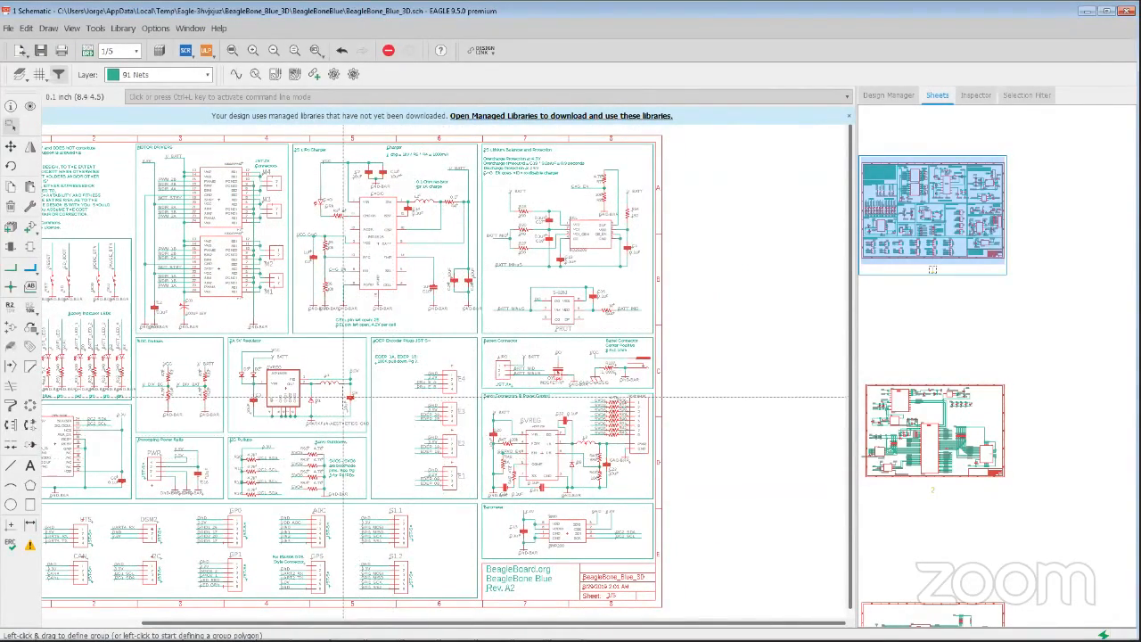
{"action": "middle_click_drag", "start_coordinate": [489, 362], "coordinate": [622, 367]}
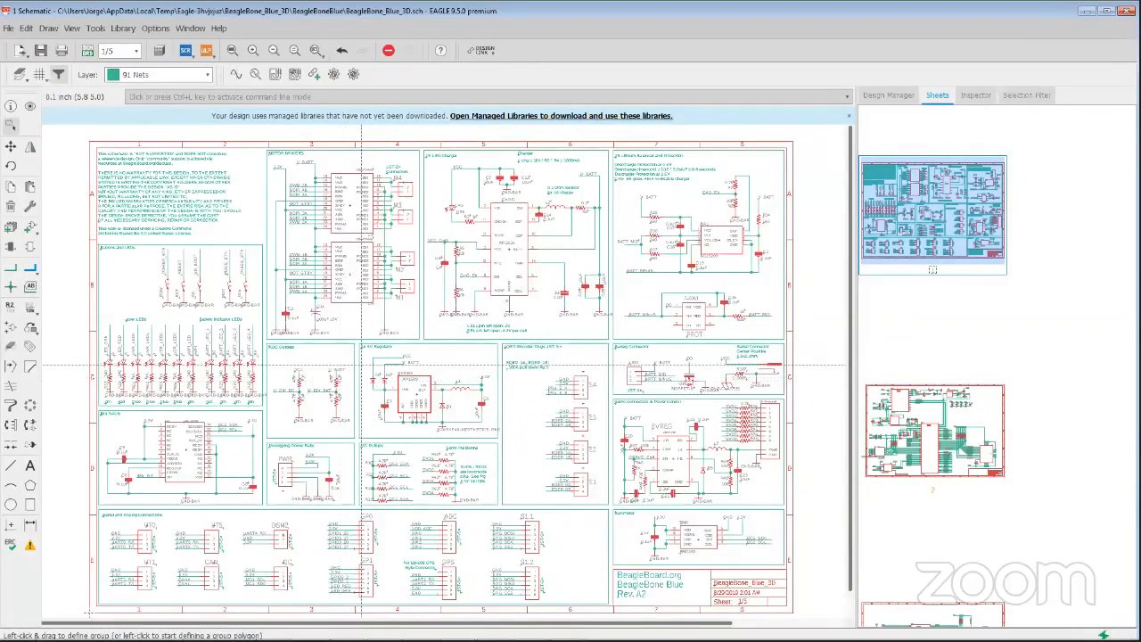
{"action": "scroll", "coordinate": [361, 367], "scroll_direction": "up", "scroll_amount": 3}
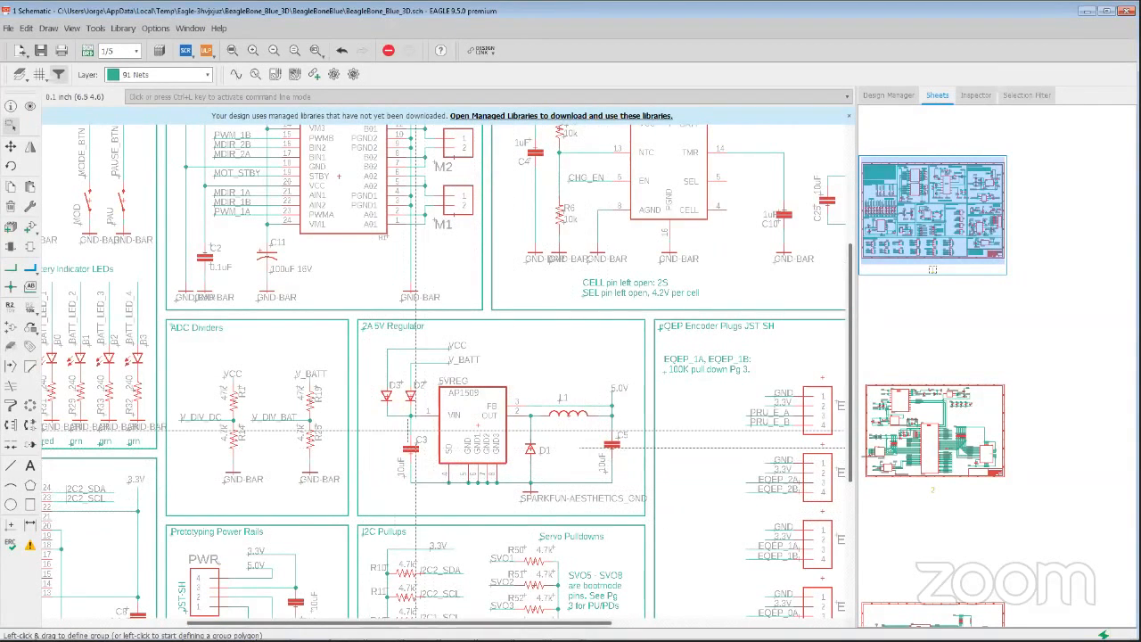
{"action": "left_click_drag", "start_coordinate": [371, 339], "coordinate": [637, 505]}
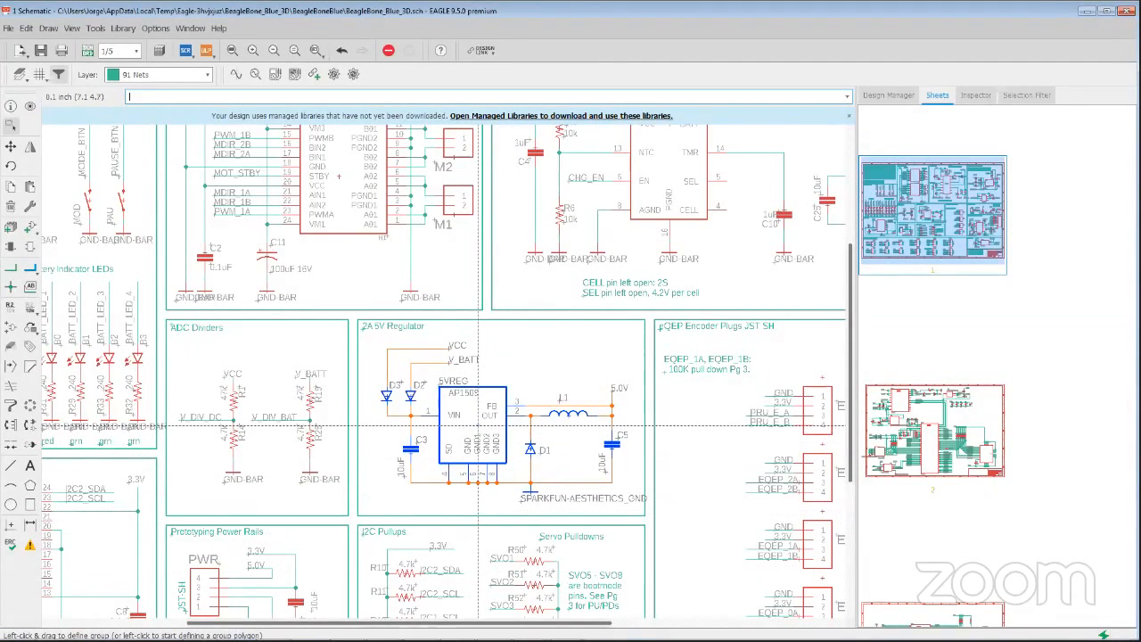
{"action": "right_click", "coordinate": [478, 428]}
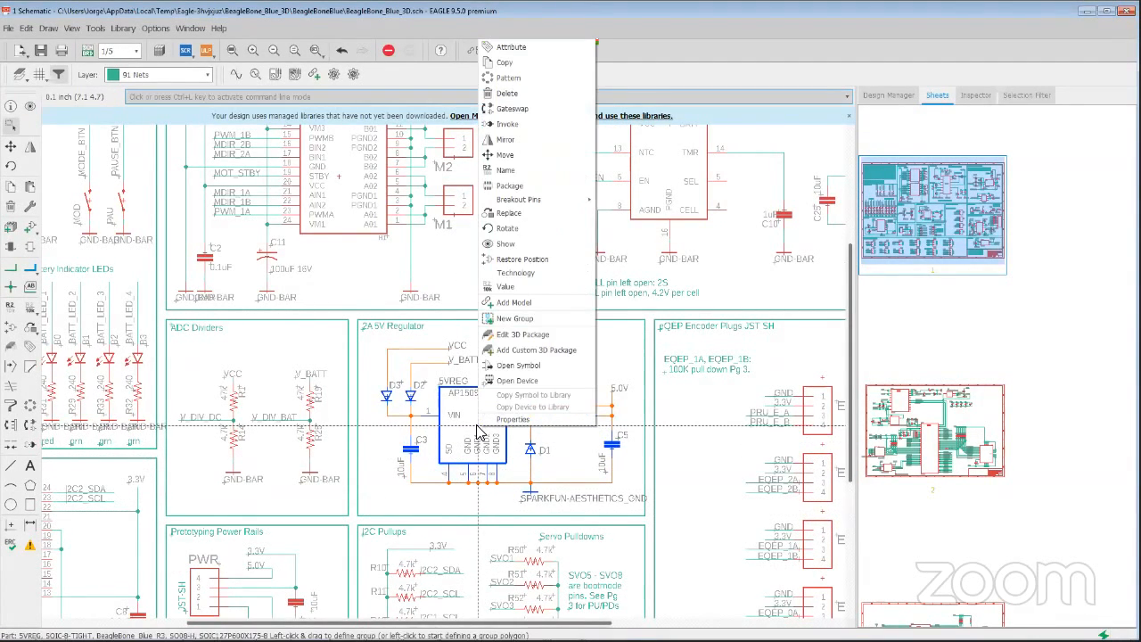
{"action": "left_click", "coordinate": [515, 319]}
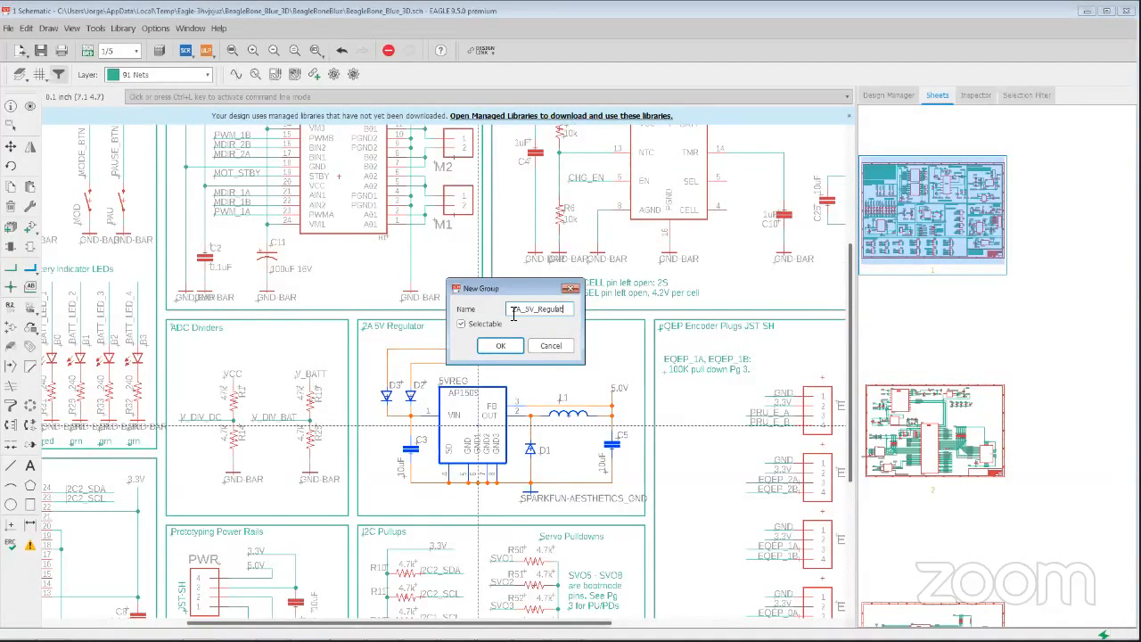
{"action": "key", "text": "Return"}
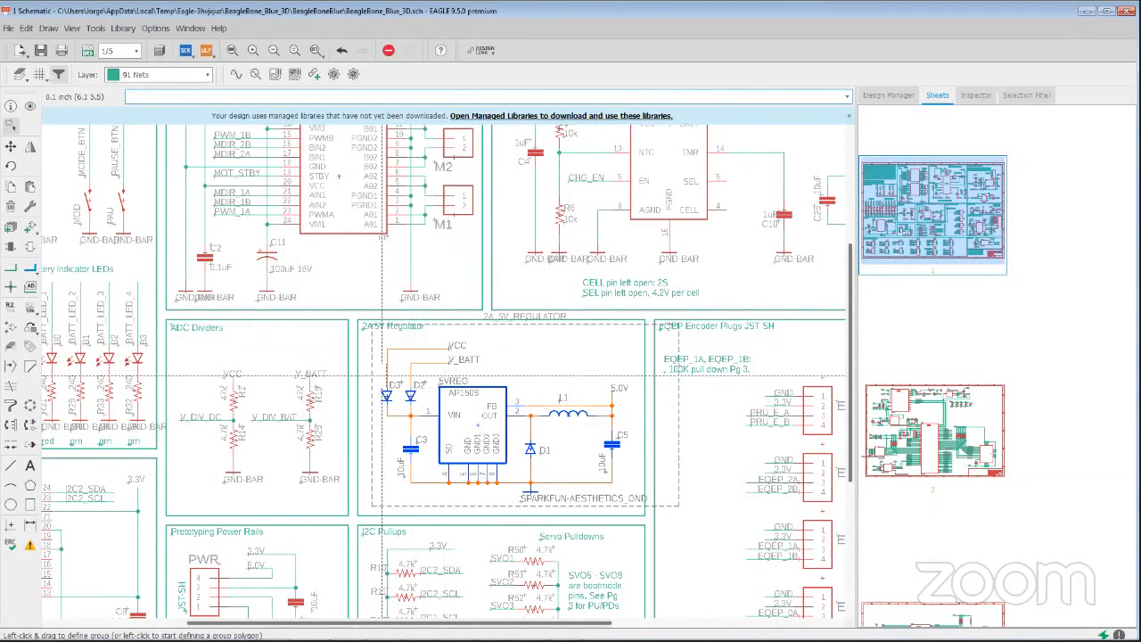
Step: Examine the new group's outline and label on sheet 1, along with the neighbouring battery and servo connector blocks
{"action": "scroll", "coordinate": [491, 366], "scroll_direction": "up", "scroll_amount": 1}
{"action": "scroll", "coordinate": [491, 365], "scroll_direction": "up", "scroll_amount": 3}
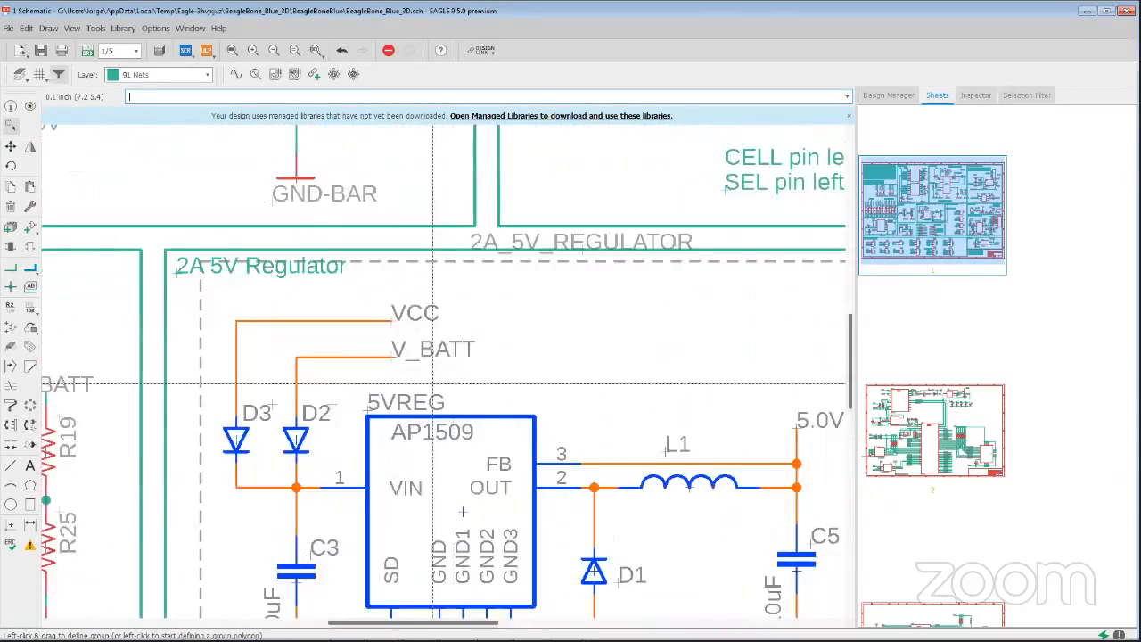
{"action": "scroll", "coordinate": [495, 357], "scroll_direction": "down", "scroll_amount": 4}
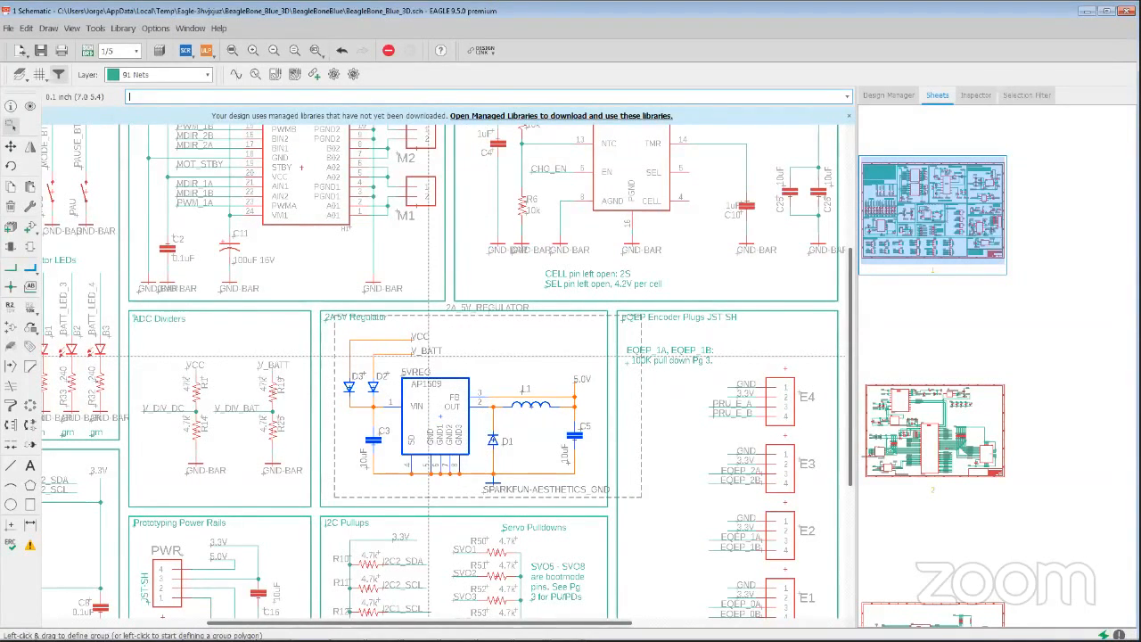
{"action": "scroll", "coordinate": [426, 355], "scroll_direction": "down", "scroll_amount": 4}
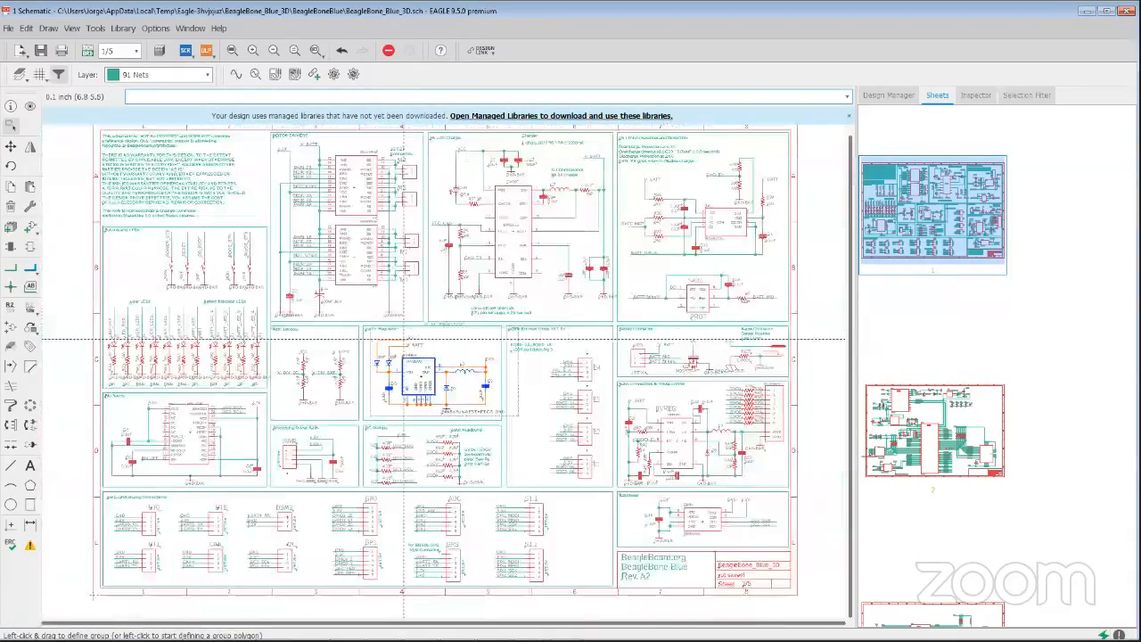
{"action": "scroll", "coordinate": [408, 352], "scroll_direction": "up", "scroll_amount": 1}
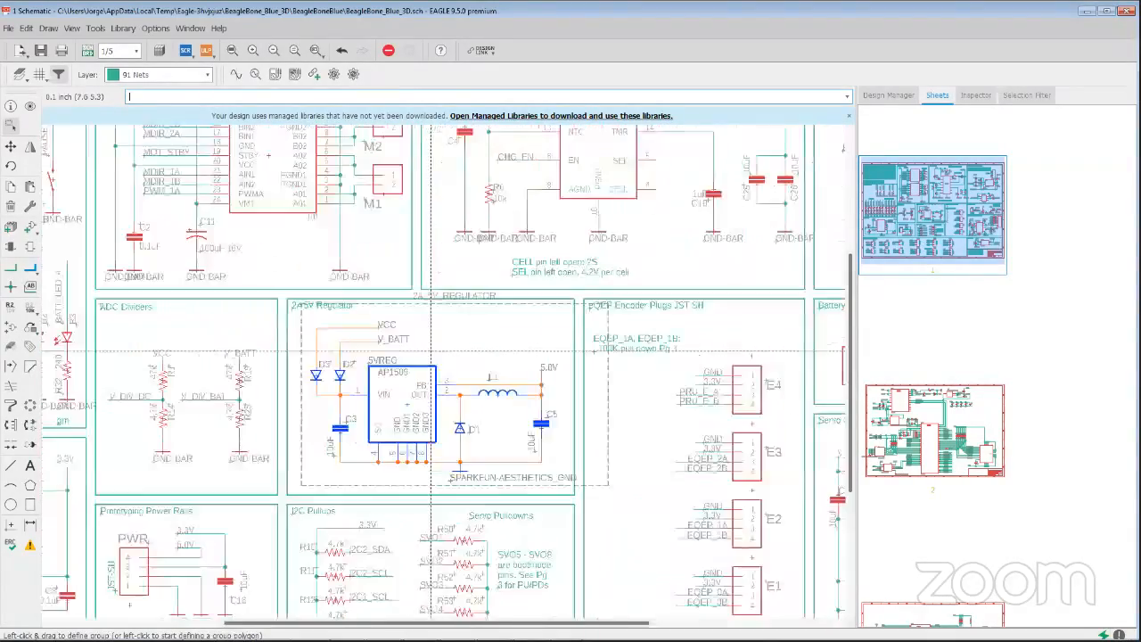
{"action": "scroll", "coordinate": [419, 369], "scroll_direction": "up", "scroll_amount": 2}
{"action": "scroll", "coordinate": [421, 382], "scroll_direction": "down", "scroll_amount": 3}
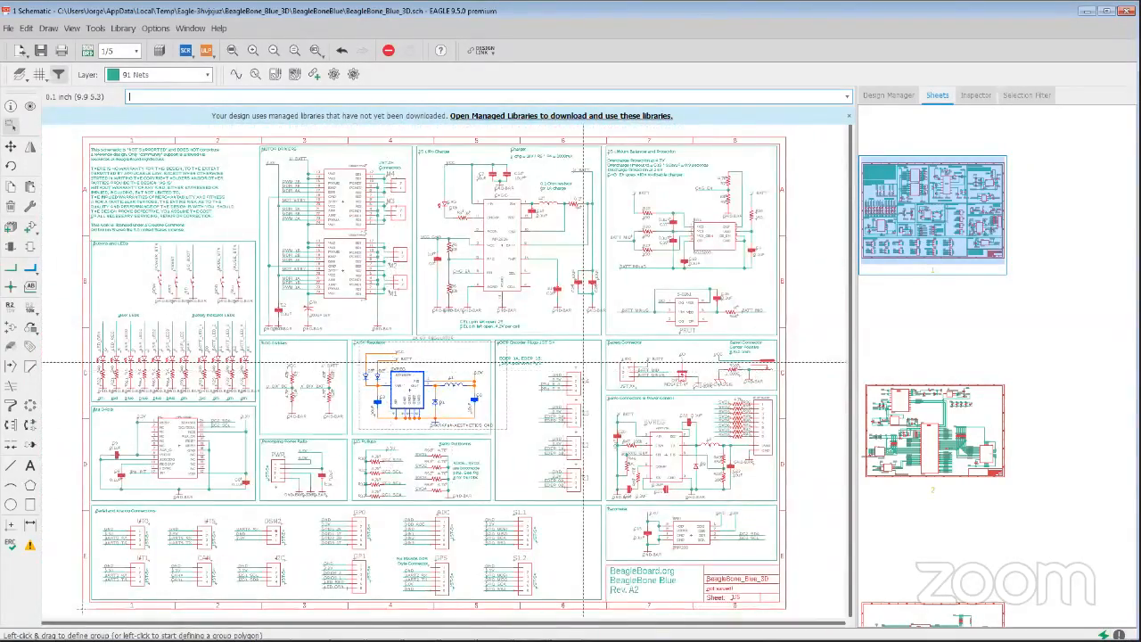
{"action": "scroll", "coordinate": [624, 380], "scroll_direction": "up", "scroll_amount": 3}
{"action": "scroll", "coordinate": [637, 381], "scroll_direction": "right", "scroll_amount": 5, "text": "shift"}
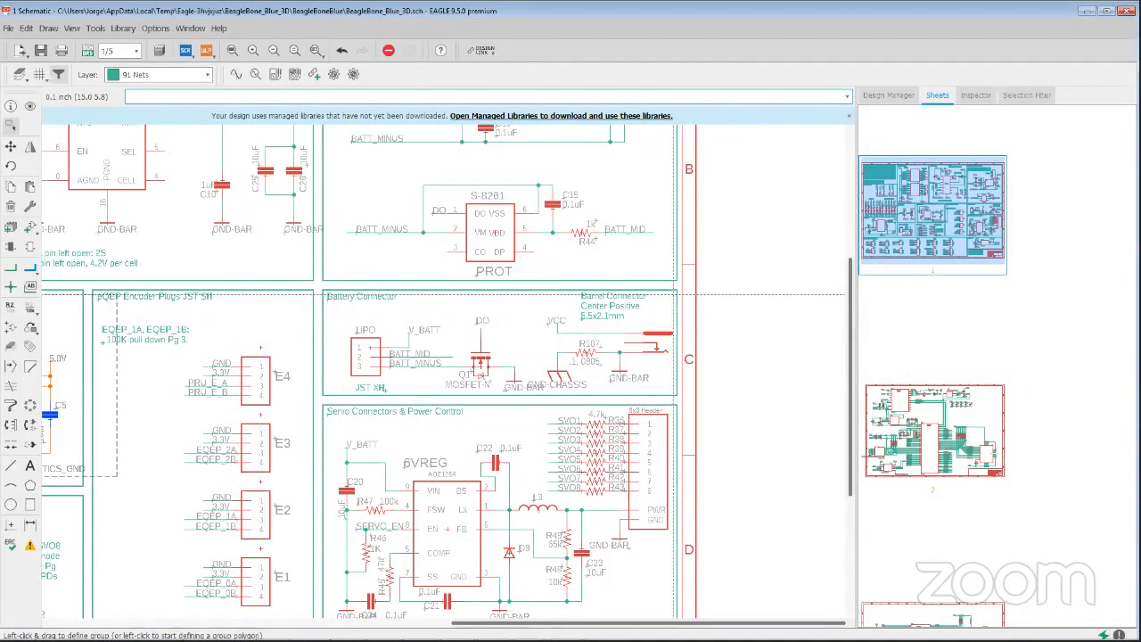
{"action": "left_click_drag", "start_coordinate": [673, 294], "coordinate": [665, 344]}
{"action": "left_click", "coordinate": [665, 343]}
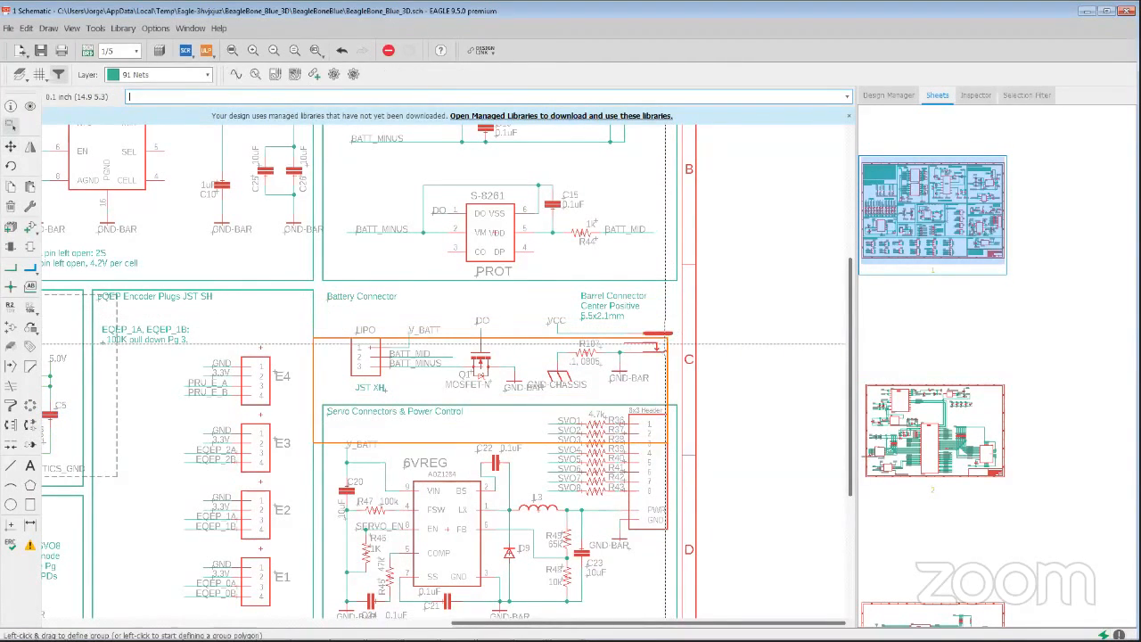
{"action": "key", "text": "ctrl+z"}
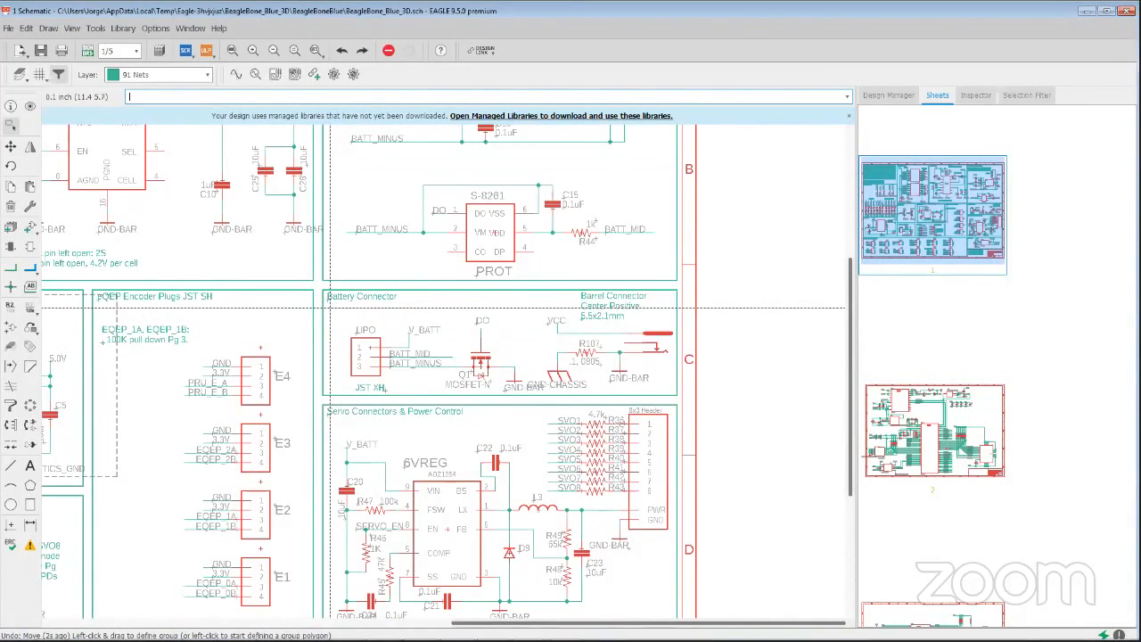
Step: Select the circuit inside the Battery Connector block and create a selectable group from it named Battery_Connector
{"action": "left_click_drag", "start_coordinate": [332, 308], "coordinate": [671, 392]}
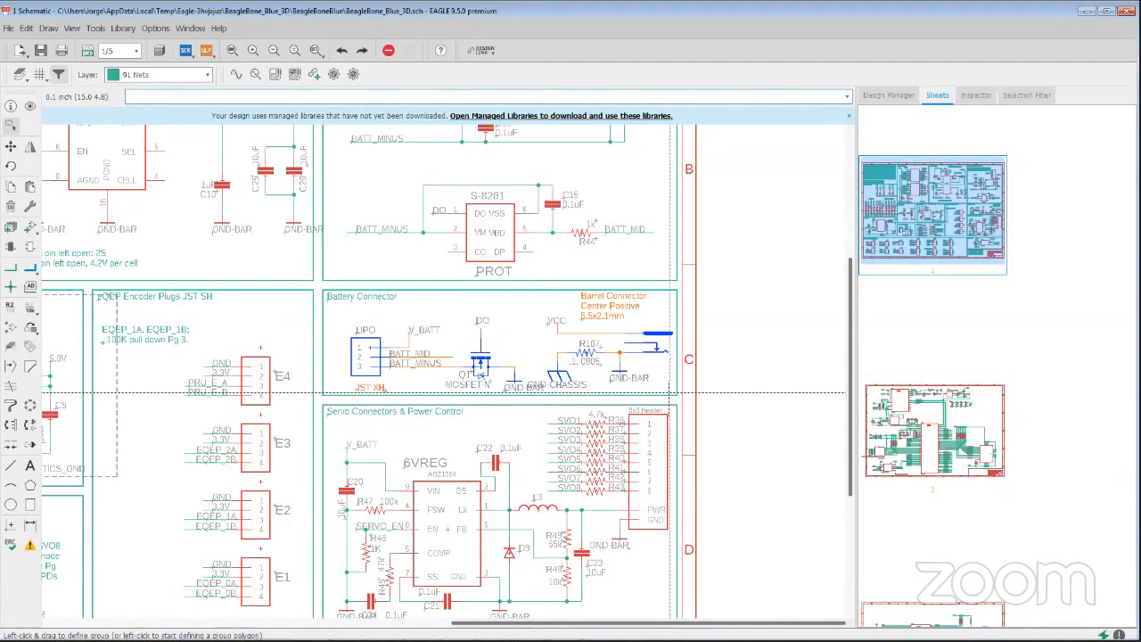
{"action": "right_click", "coordinate": [481, 371]}
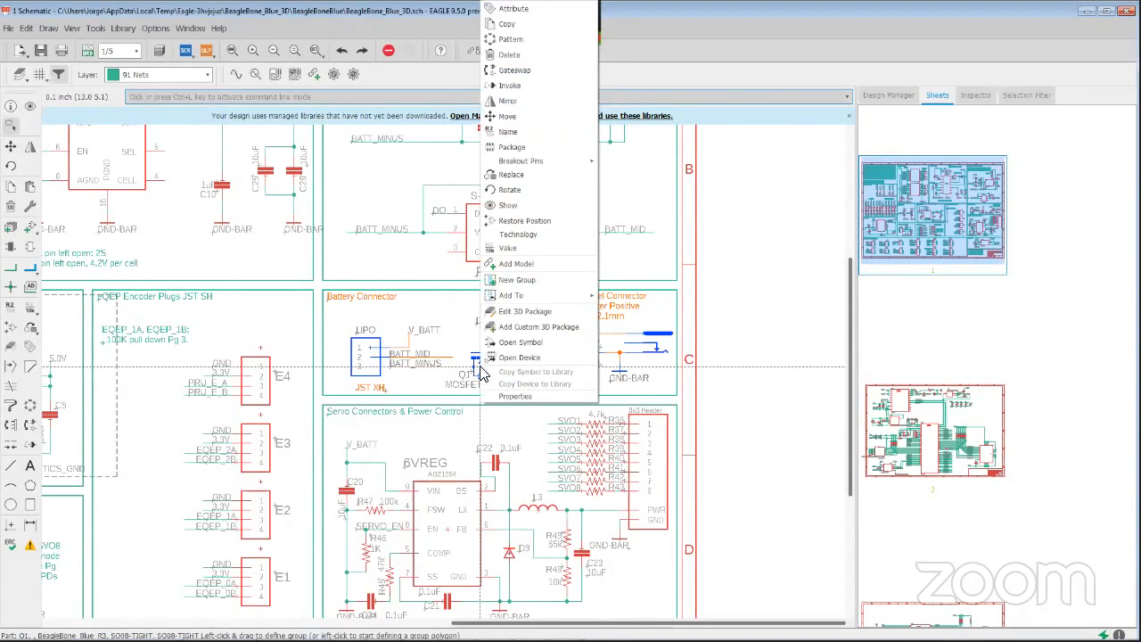
{"action": "left_click", "coordinate": [519, 280]}
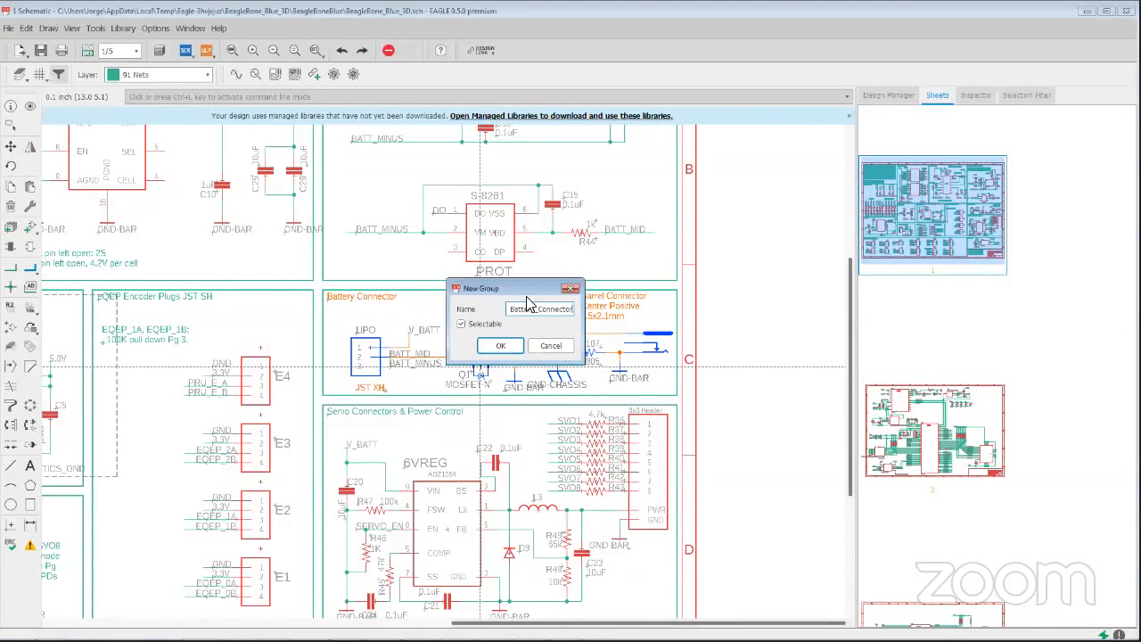
{"action": "left_click", "coordinate": [500, 346]}
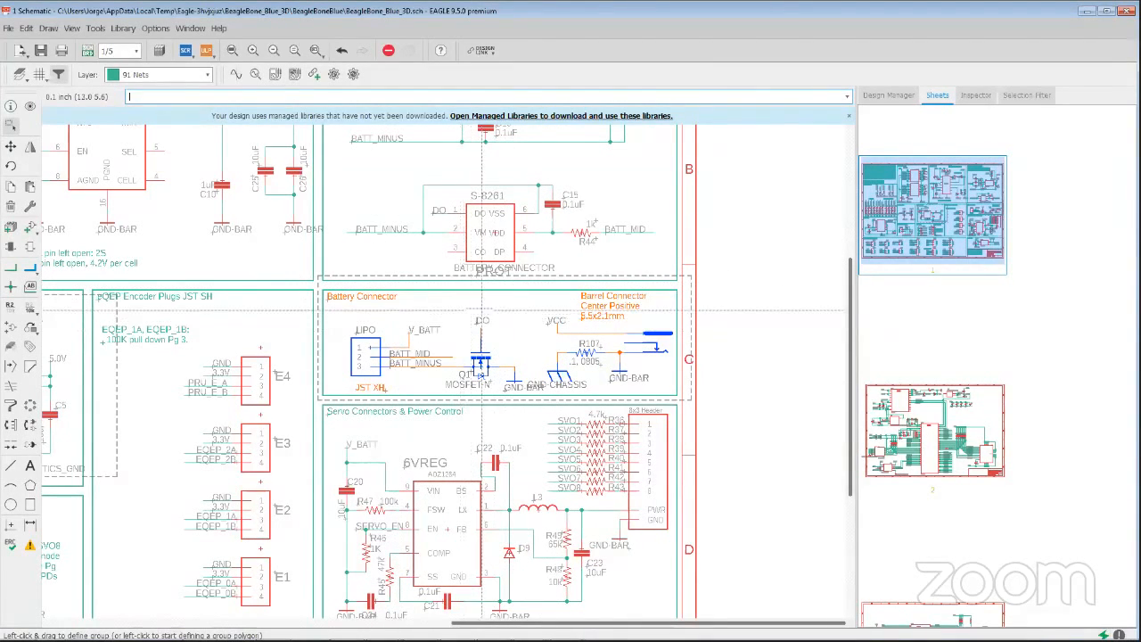
{"action": "left_click", "coordinate": [506, 312]}
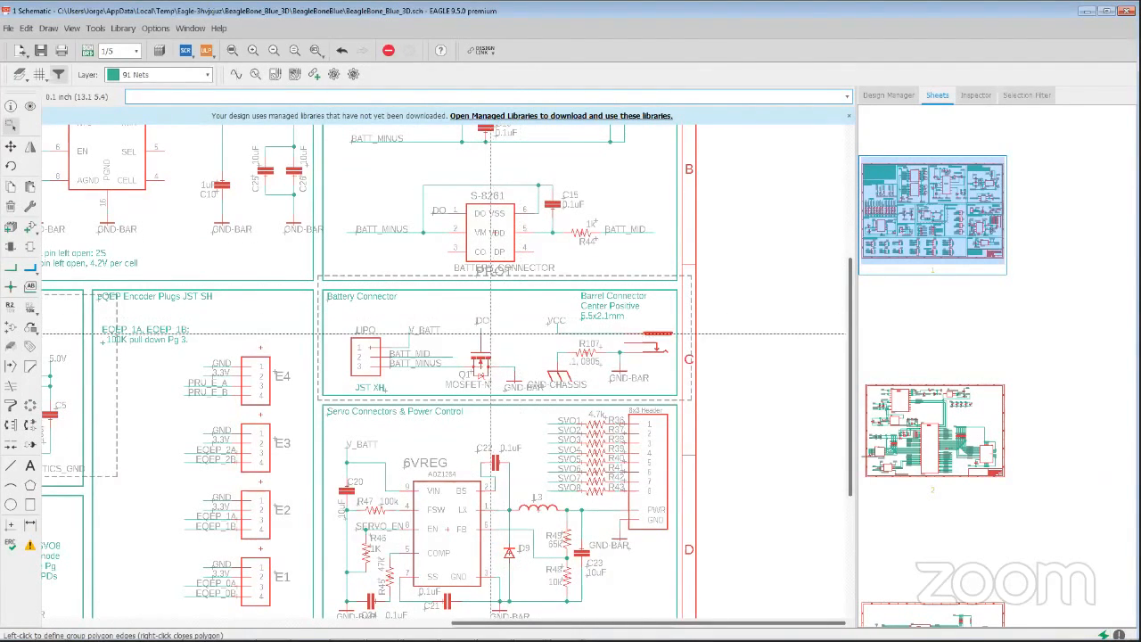
Step: Show the Groups view in the Design Manager's browser and look up the 2A_5V_REGULATOR group
{"action": "scroll", "coordinate": [449, 312], "scroll_direction": "down", "scroll_amount": 4}
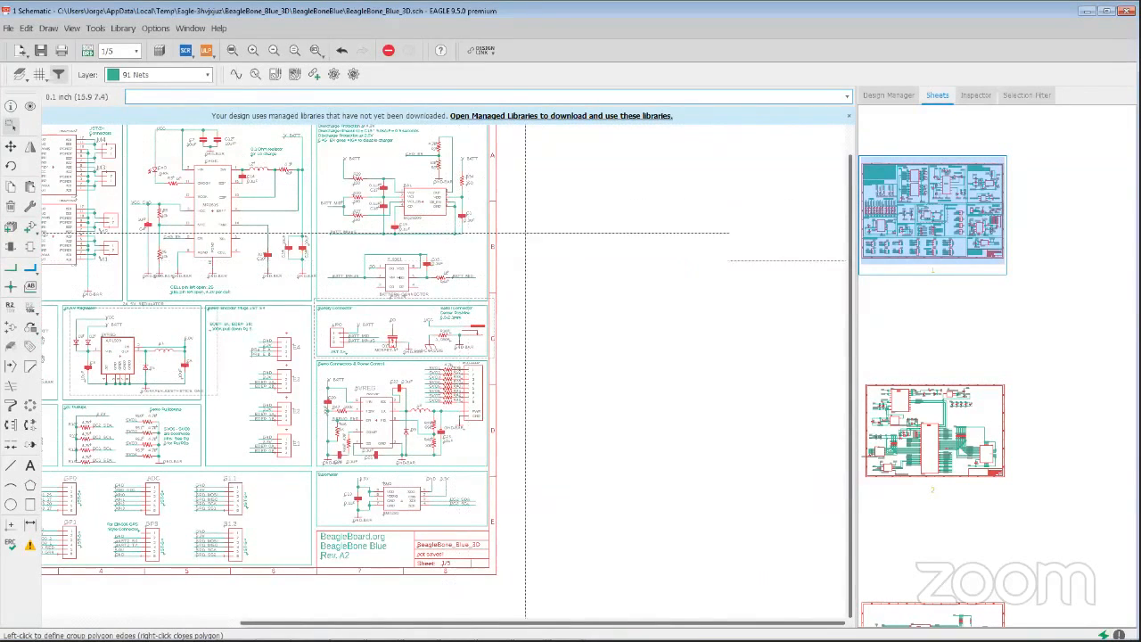
{"action": "left_click", "coordinate": [882, 96]}
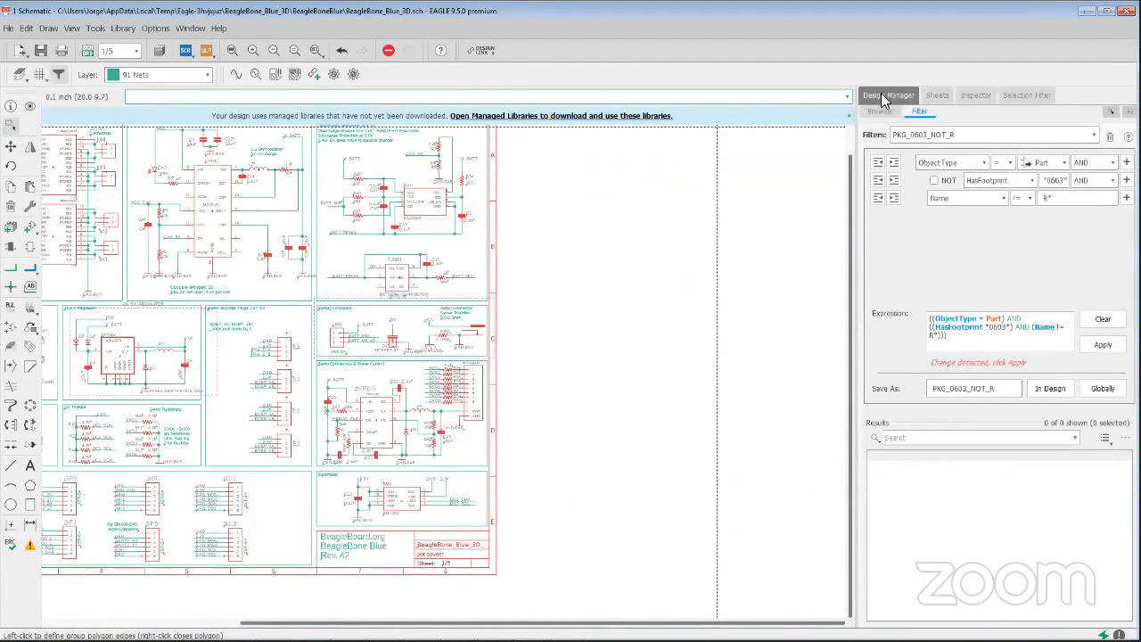
{"action": "left_click", "coordinate": [876, 115]}
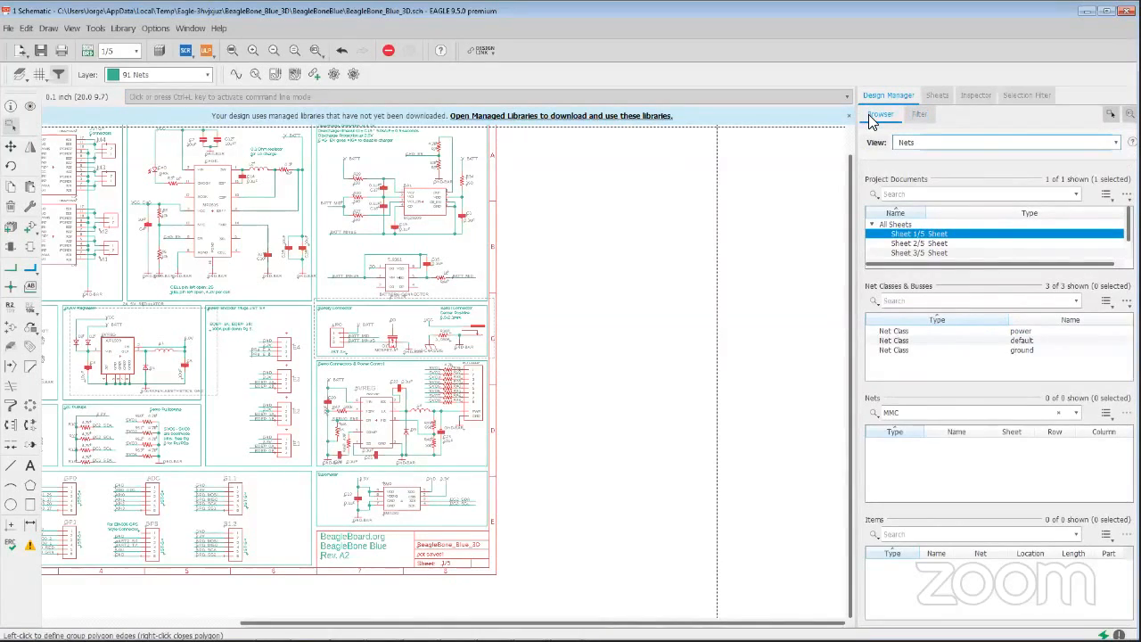
{"action": "left_click", "coordinate": [1115, 143]}
{"action": "left_click", "coordinate": [905, 165]}
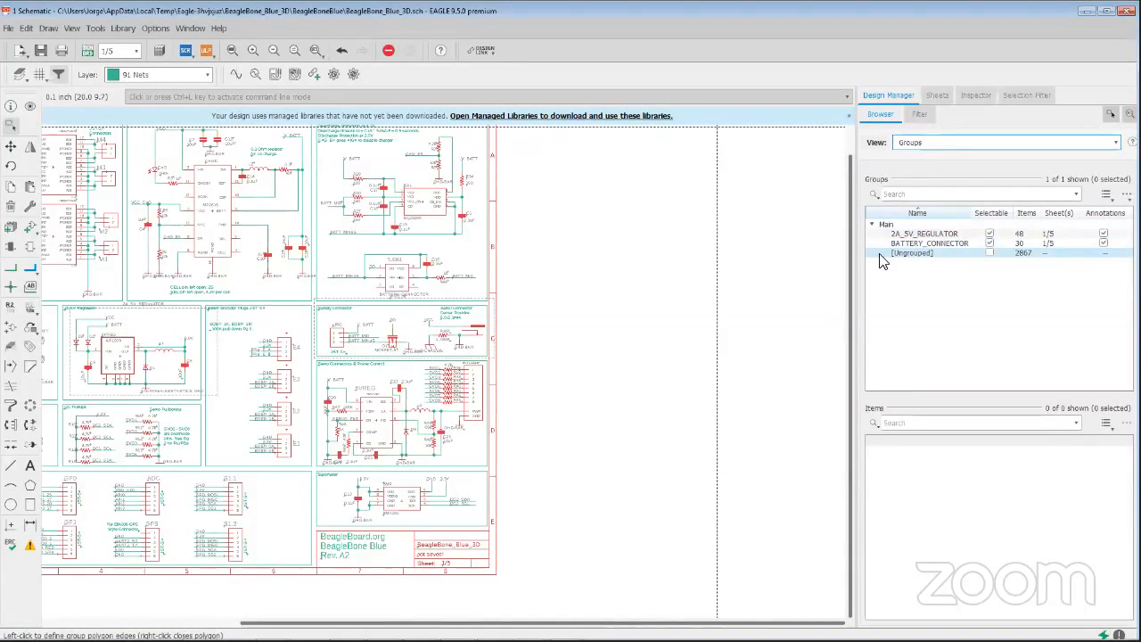
{"action": "left_click", "coordinate": [927, 235]}
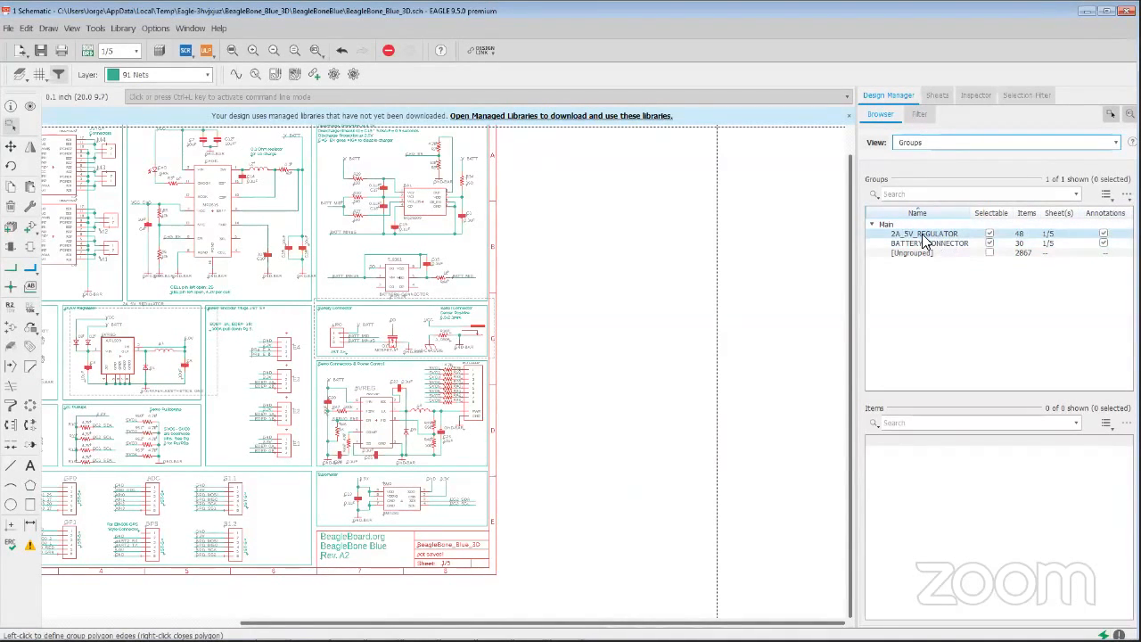
Step: Try to move the 2A_5V_REGULATOR group on sheet 1 by its dashed outline
{"action": "scroll", "coordinate": [375, 287], "scroll_direction": "down", "scroll_amount": 4}
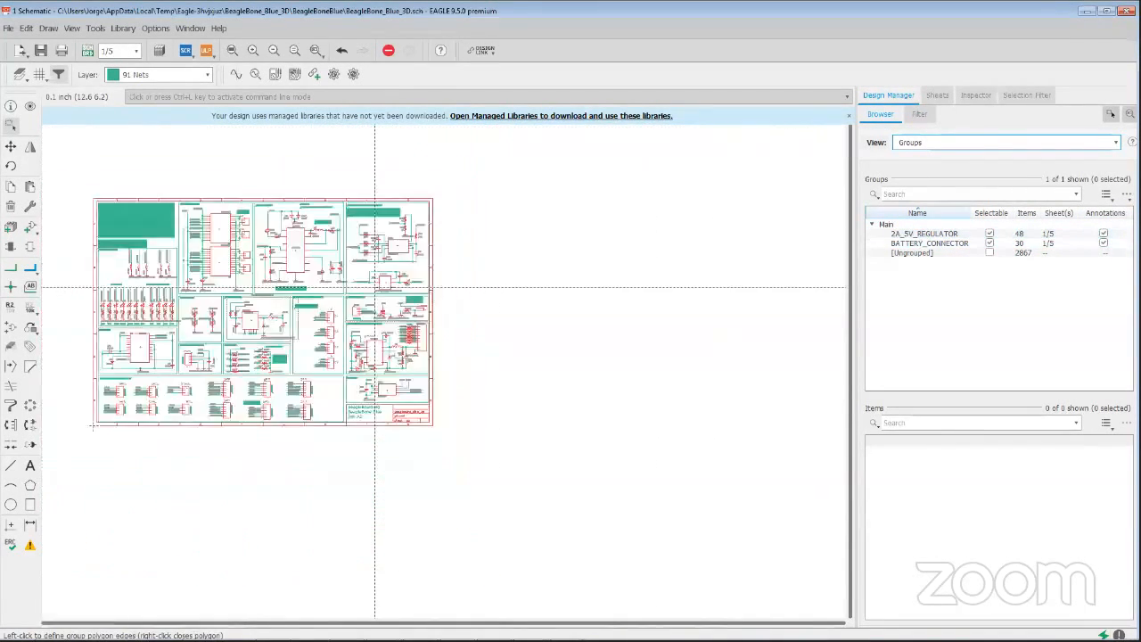
{"action": "scroll", "coordinate": [395, 287], "scroll_direction": "down", "scroll_amount": 1}
{"action": "scroll", "coordinate": [383, 287], "scroll_direction": "up", "scroll_amount": 6}
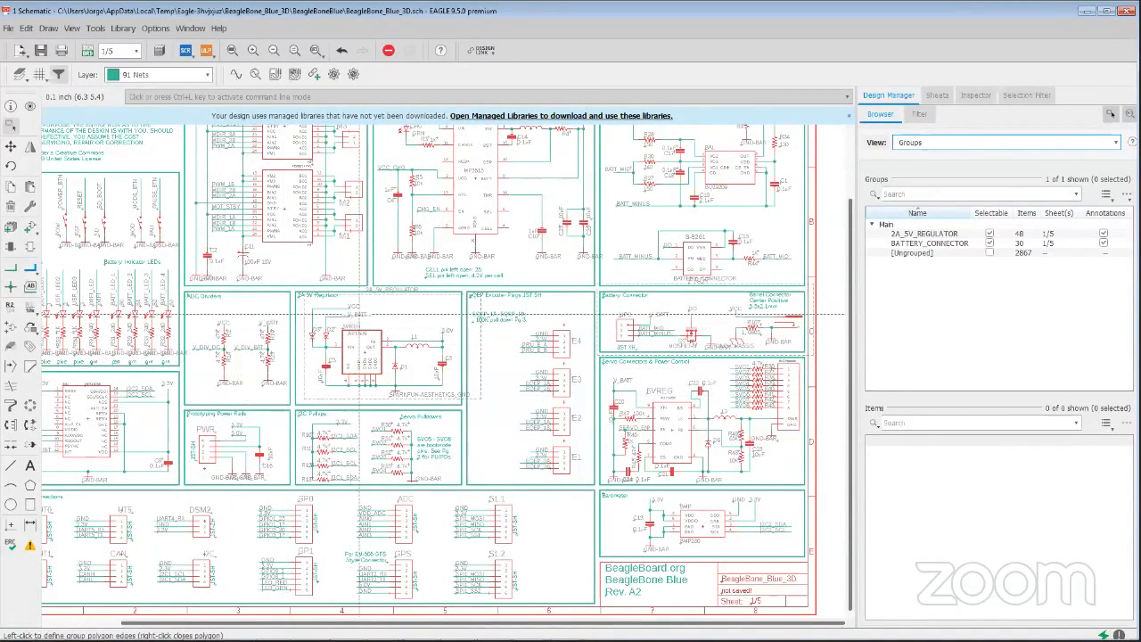
{"action": "scroll", "coordinate": [380, 319], "scroll_direction": "up", "scroll_amount": 4}
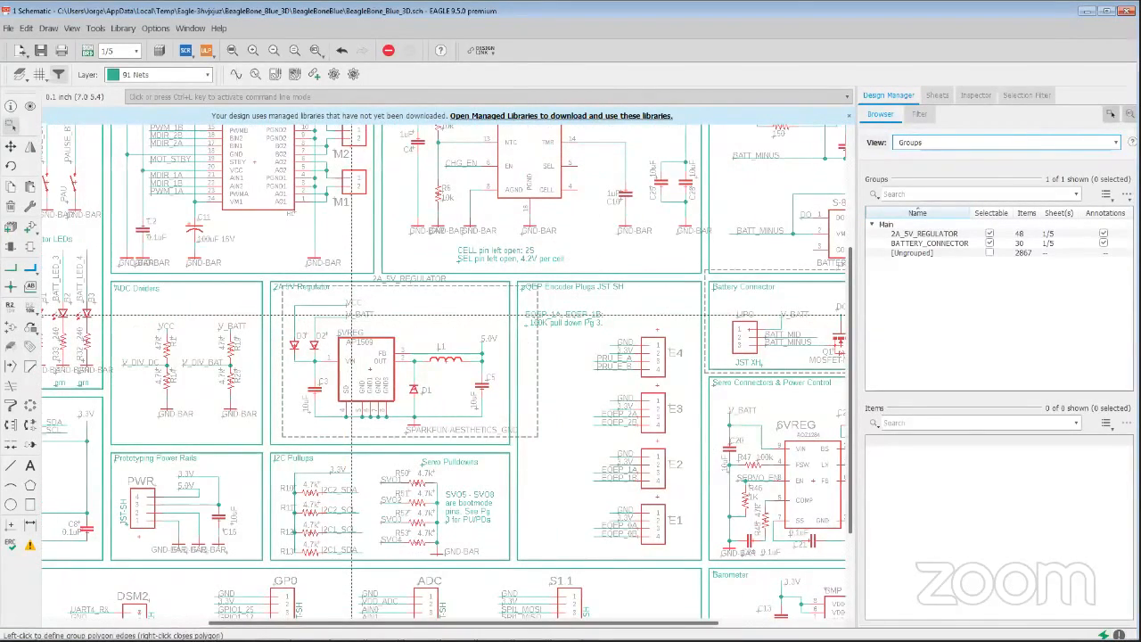
{"action": "left_click", "coordinate": [413, 283]}
{"action": "left_click", "coordinate": [413, 284]}
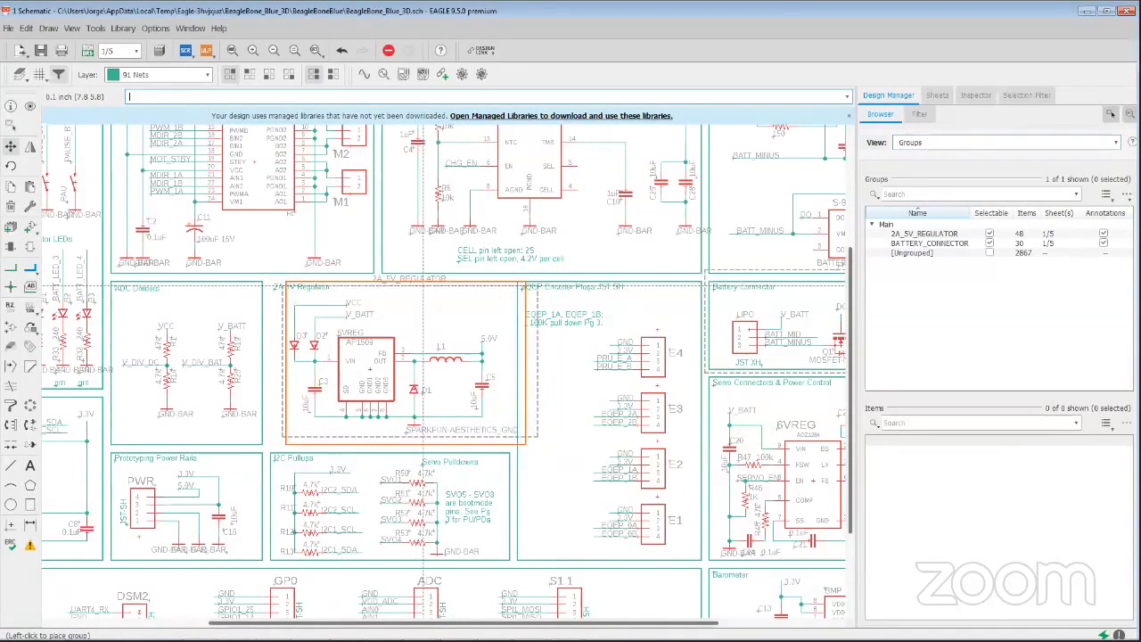
{"action": "left_click", "coordinate": [404, 283]}
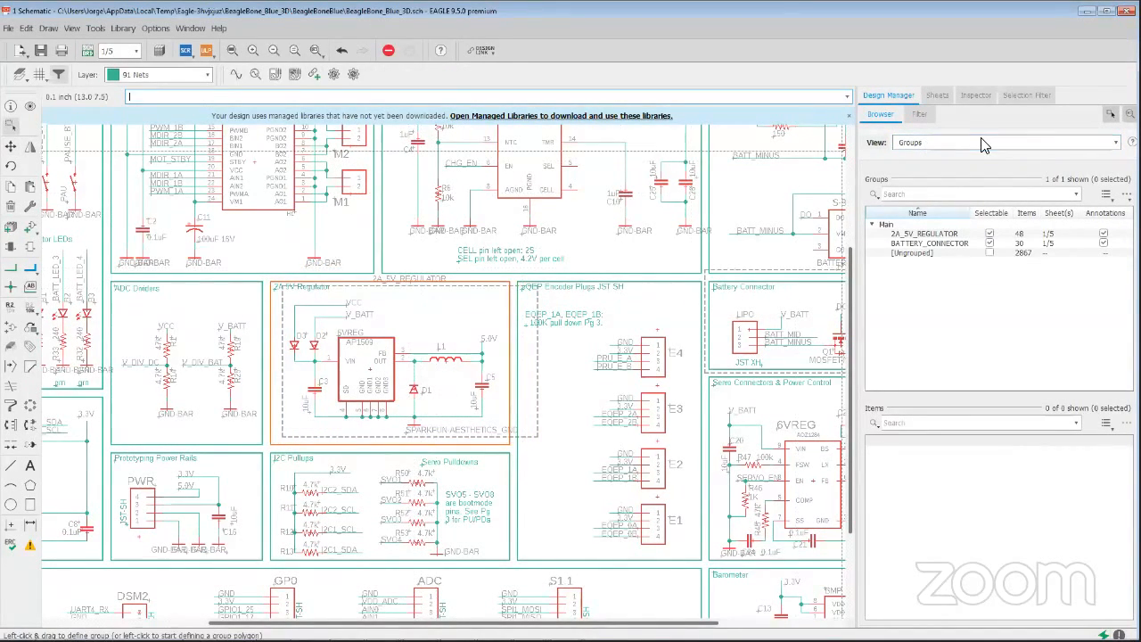
{"action": "left_click", "coordinate": [7, 126]}
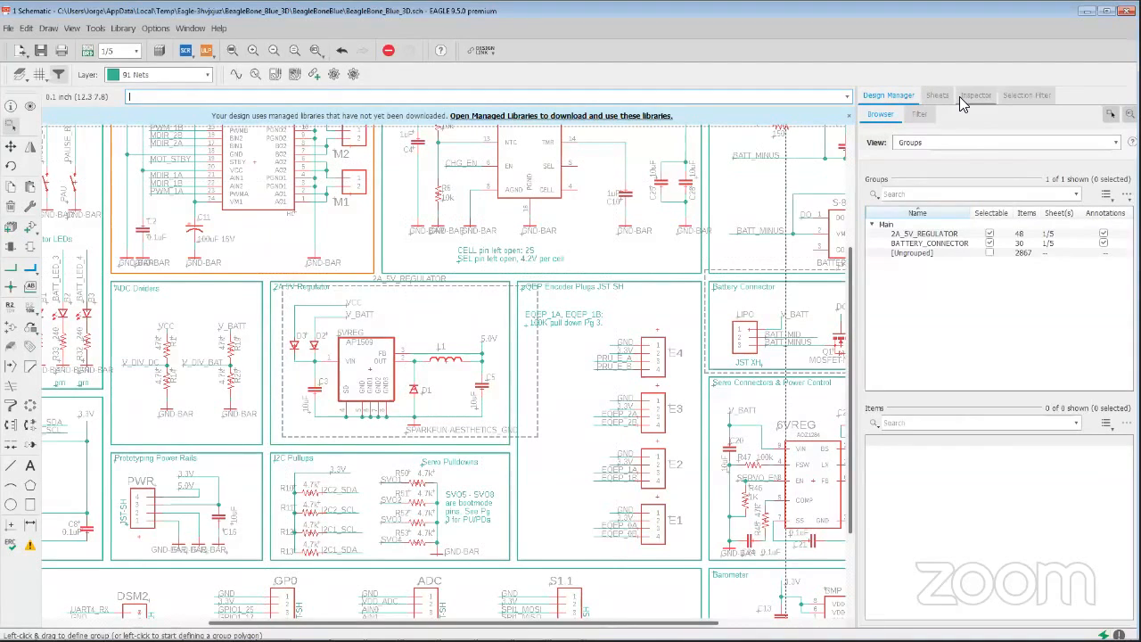
Step: Exclude the Line type from the selection filter and shift the 2A_5V_REGULATOR group slightly left and down by its outline
{"action": "left_click", "coordinate": [1004, 98]}
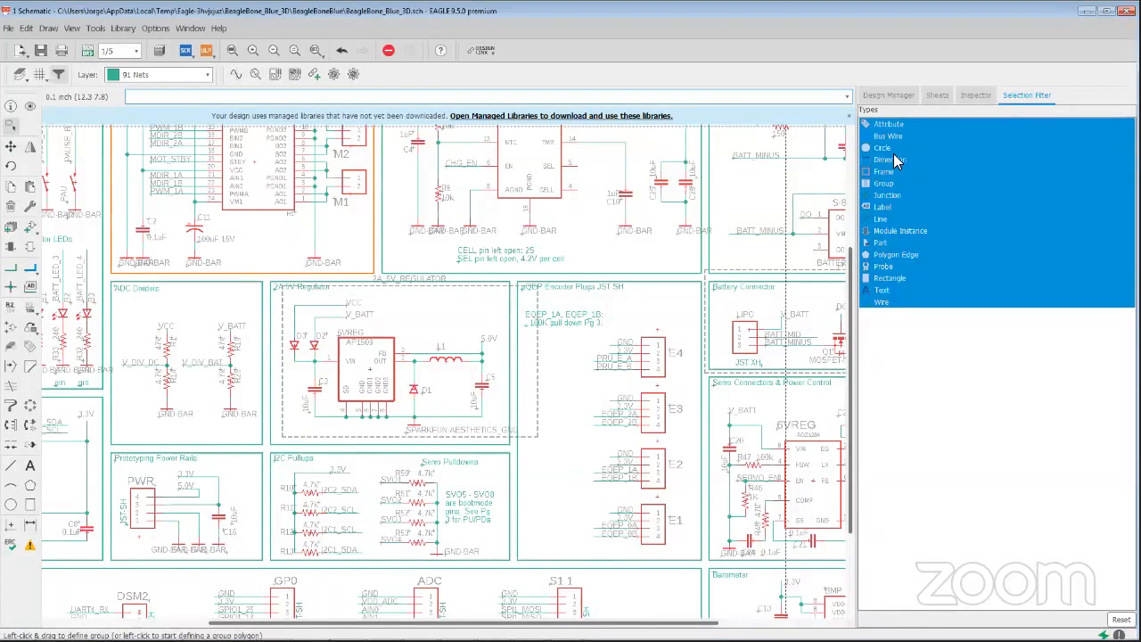
{"action": "left_click", "coordinate": [881, 221]}
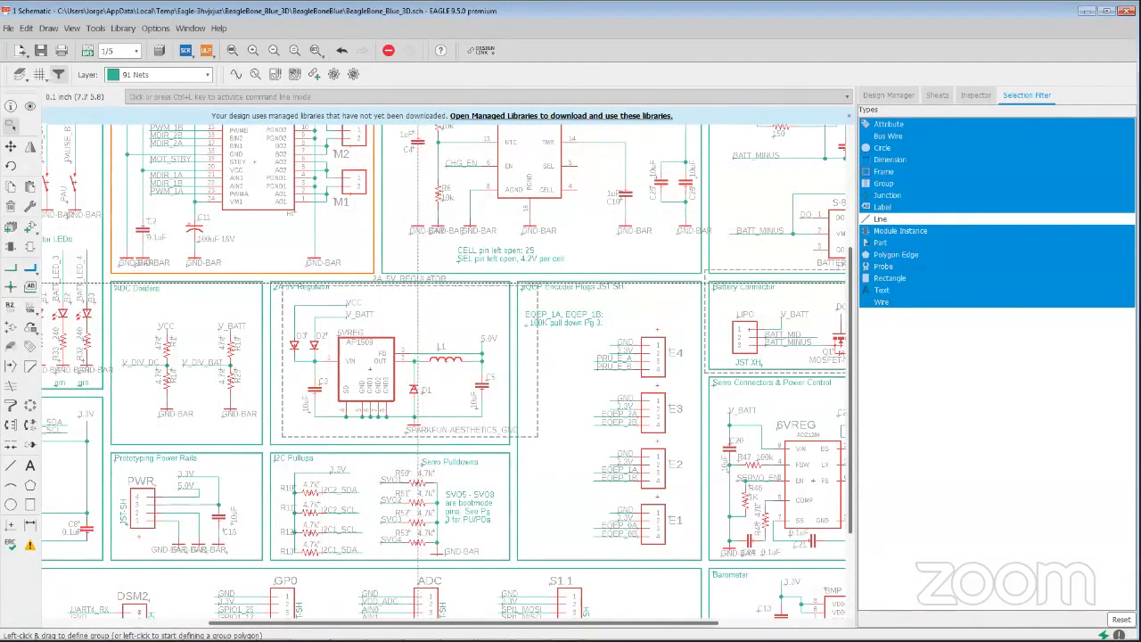
{"action": "left_click", "coordinate": [411, 283]}
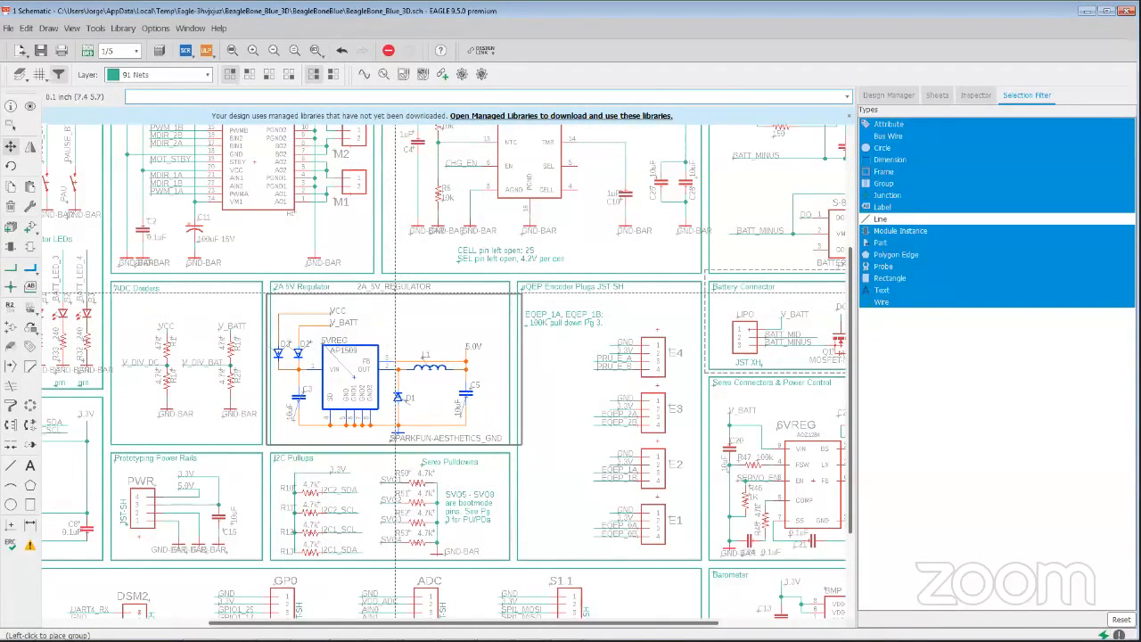
{"action": "left_click", "coordinate": [403, 292]}
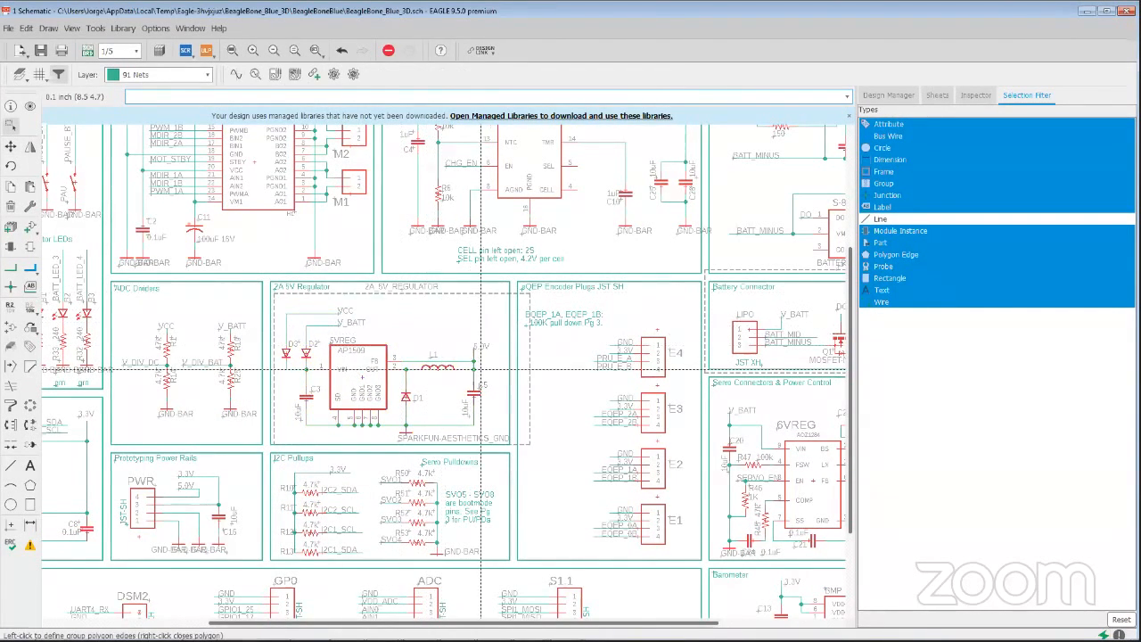
Step: Pick up capacitor C5 on its own inside the regulator group and put it back in its original place
{"action": "left_click_drag", "start_coordinate": [473, 395], "coordinate": [495, 397]}
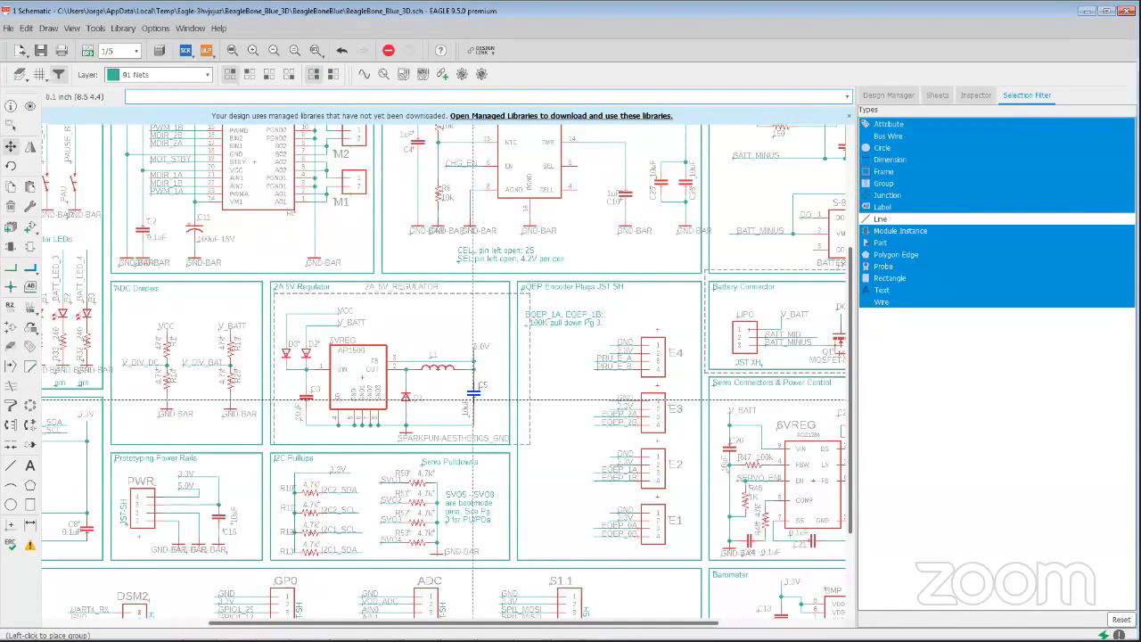
{"action": "left_click", "coordinate": [472, 396]}
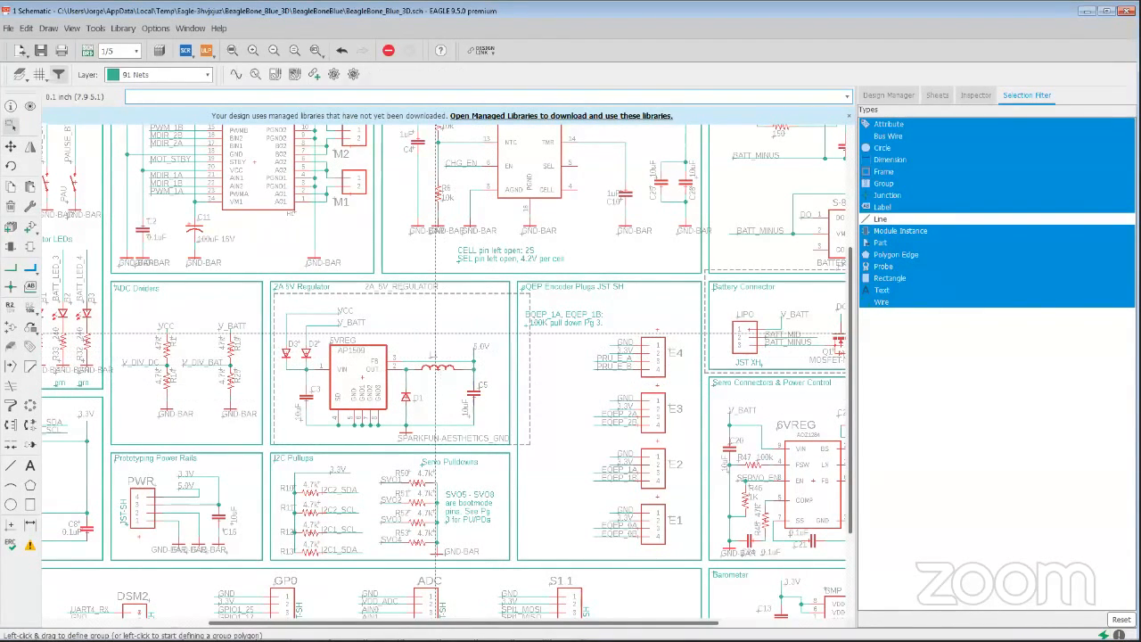
{"action": "left_click", "coordinate": [435, 332]}
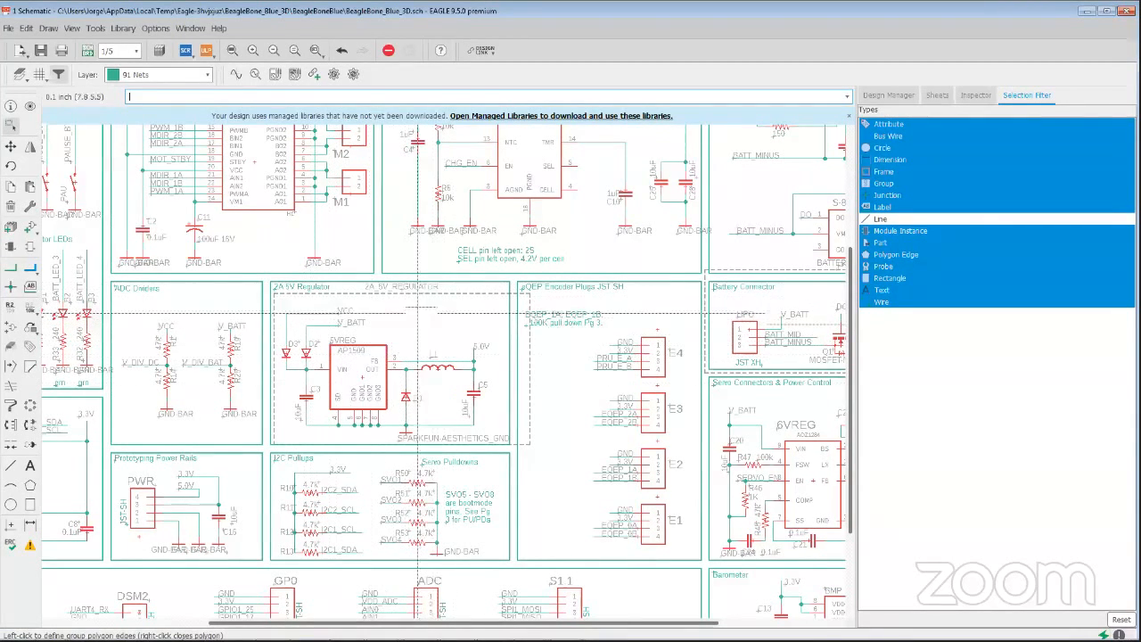
Step: Select the whole 2A_5V_REGULATOR group by its outline and view its properties and items in the Inspector
{"action": "left_click", "coordinate": [400, 292]}
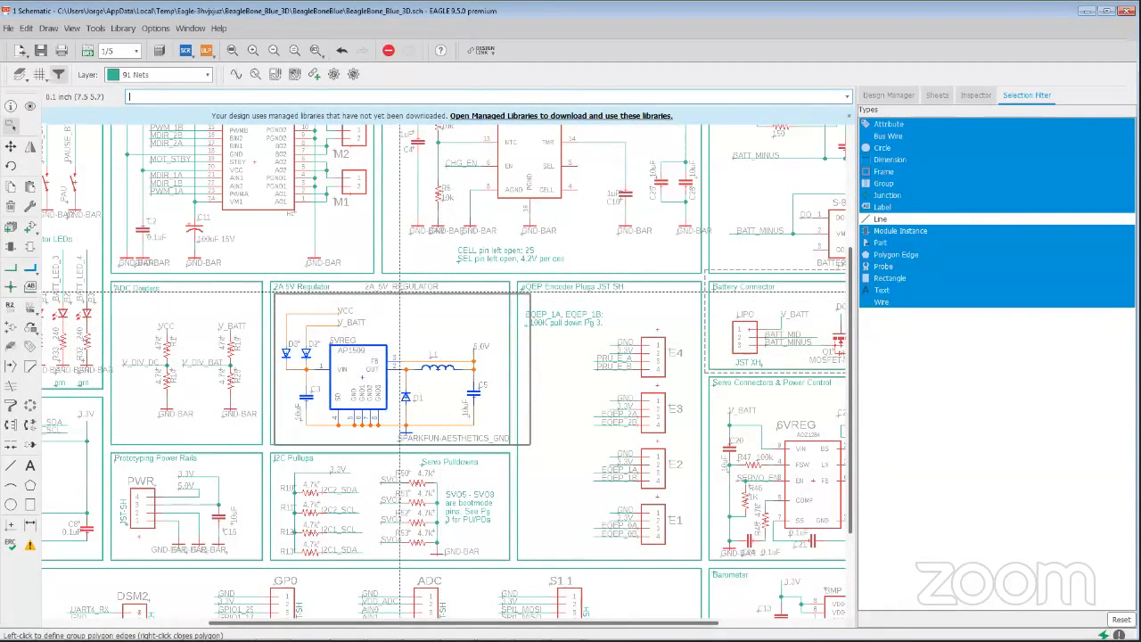
{"action": "left_click", "coordinate": [971, 98]}
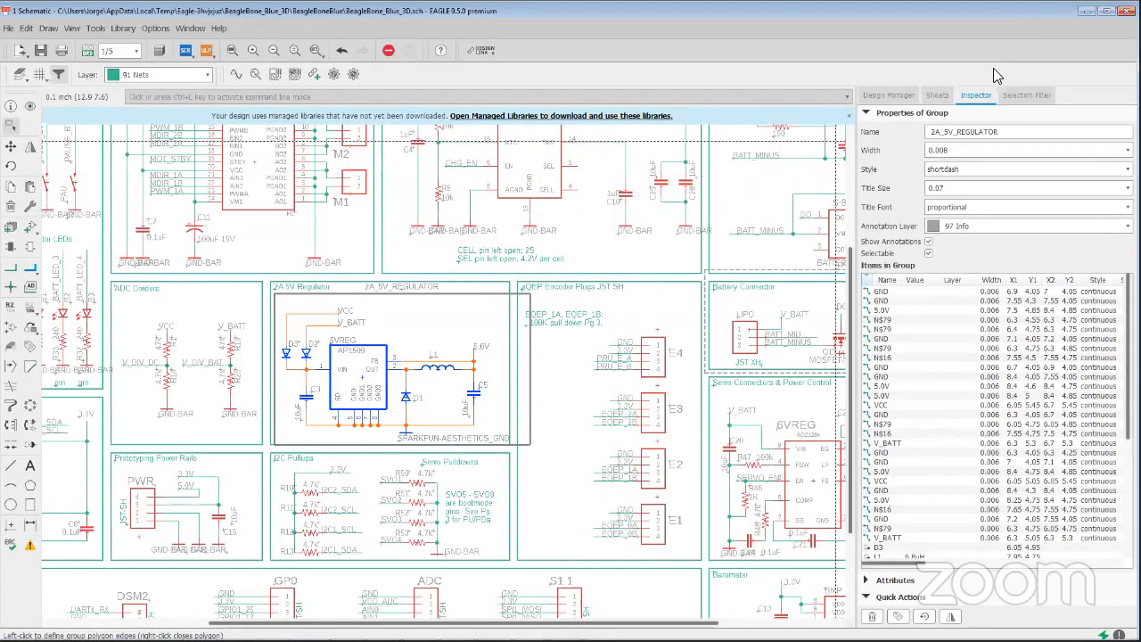
Step: Create a new empty selectable group named POWER from the Design Manager's Groups view
{"action": "left_click", "coordinate": [891, 96]}
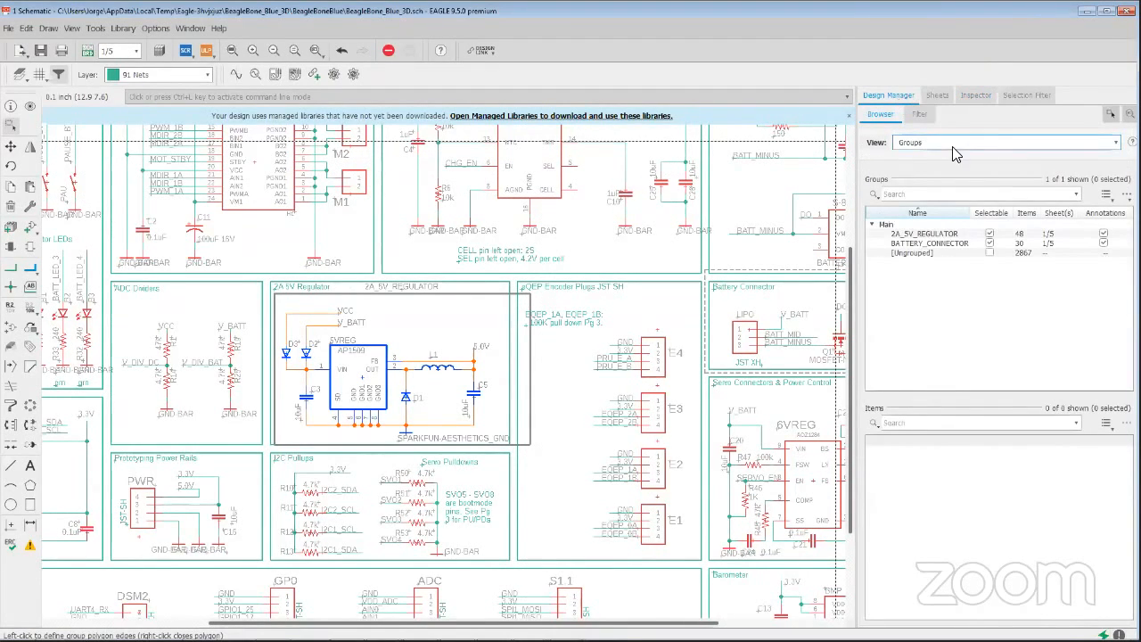
{"action": "left_click", "coordinate": [1105, 195]}
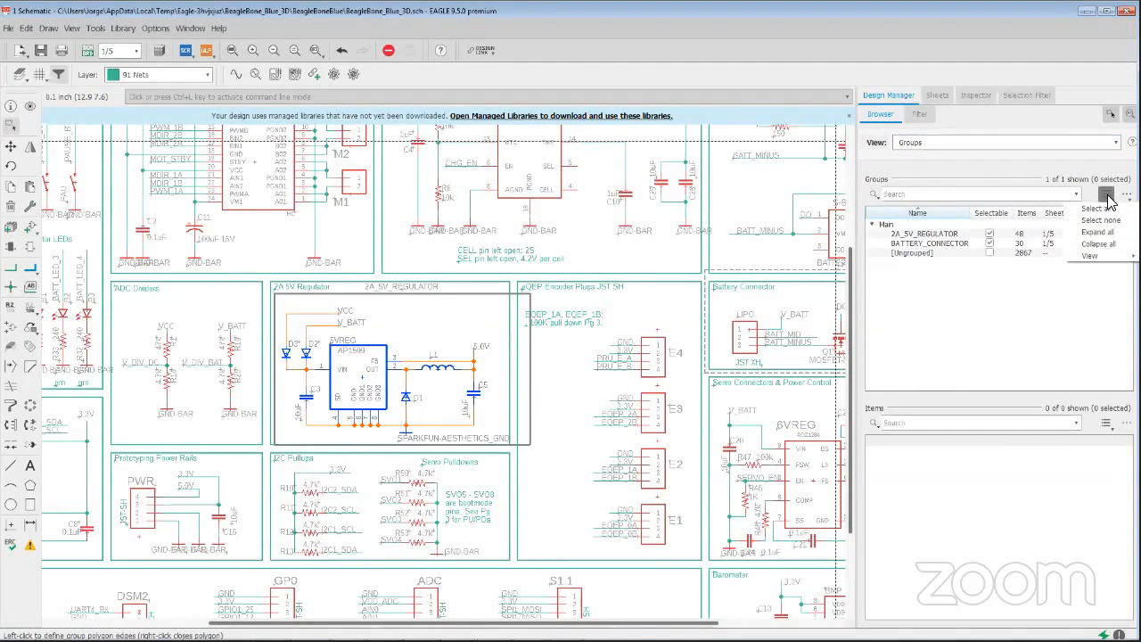
{"action": "left_click", "coordinate": [1107, 195]}
{"action": "left_click", "coordinate": [1126, 195]}
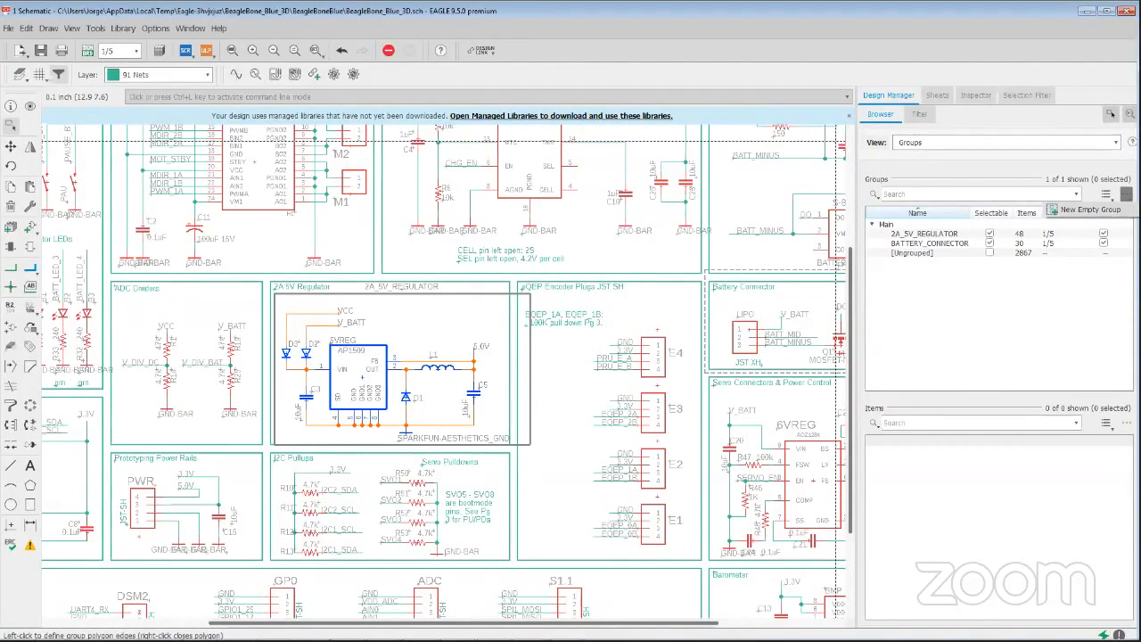
{"action": "left_click", "coordinate": [1110, 214]}
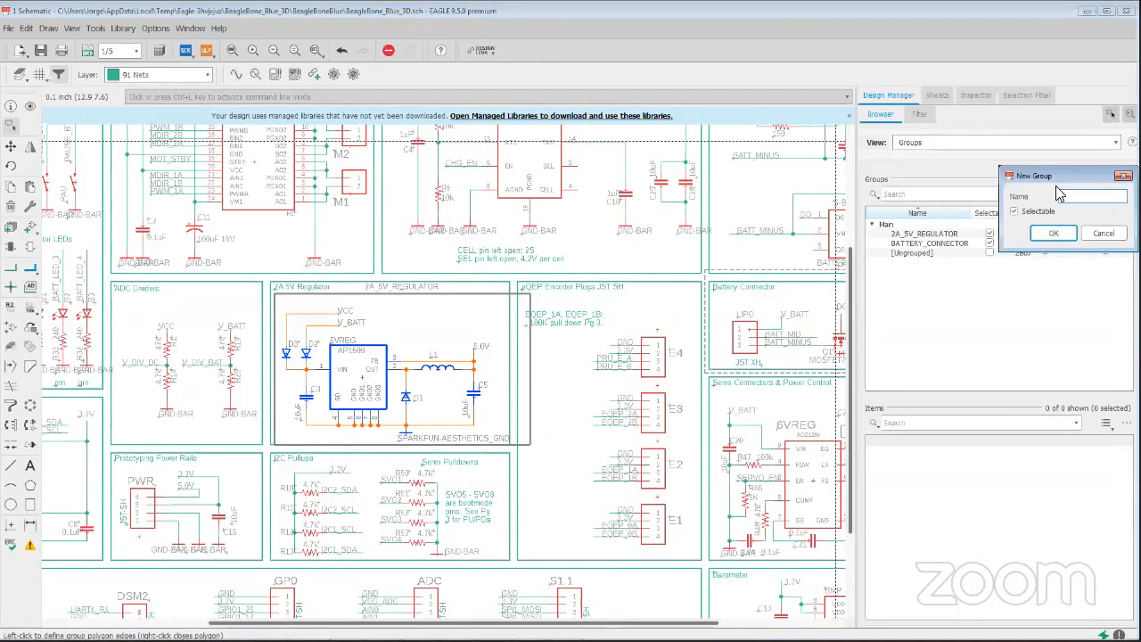
{"action": "left_click_drag", "start_coordinate": [1058, 175], "coordinate": [914, 175]}
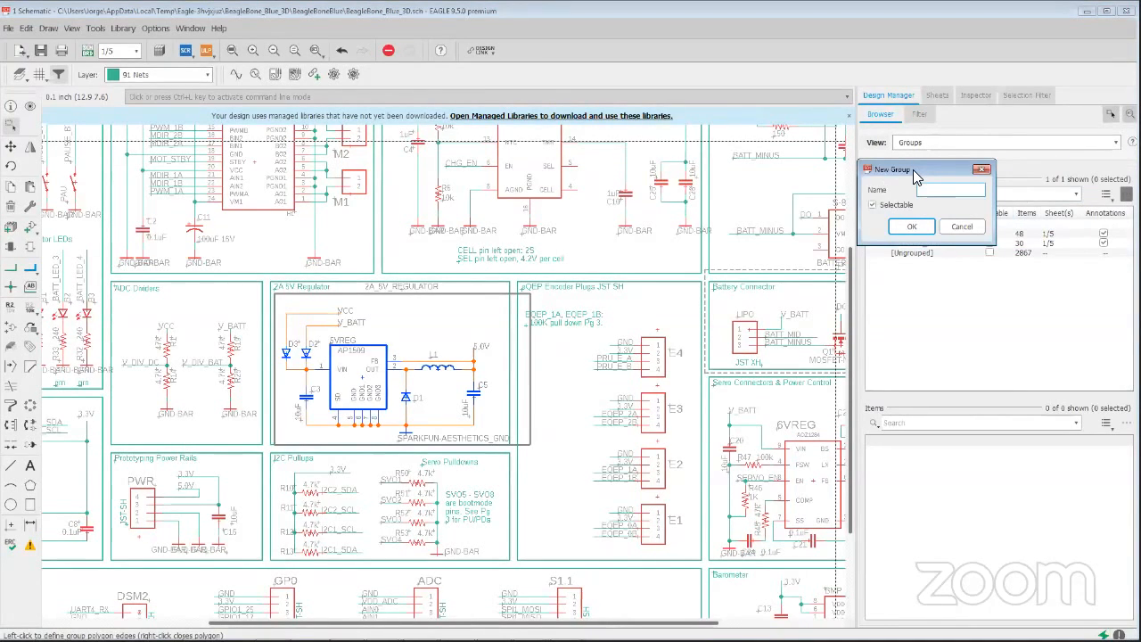
{"action": "type", "text": "POWER"}
{"action": "key", "text": "Return"}
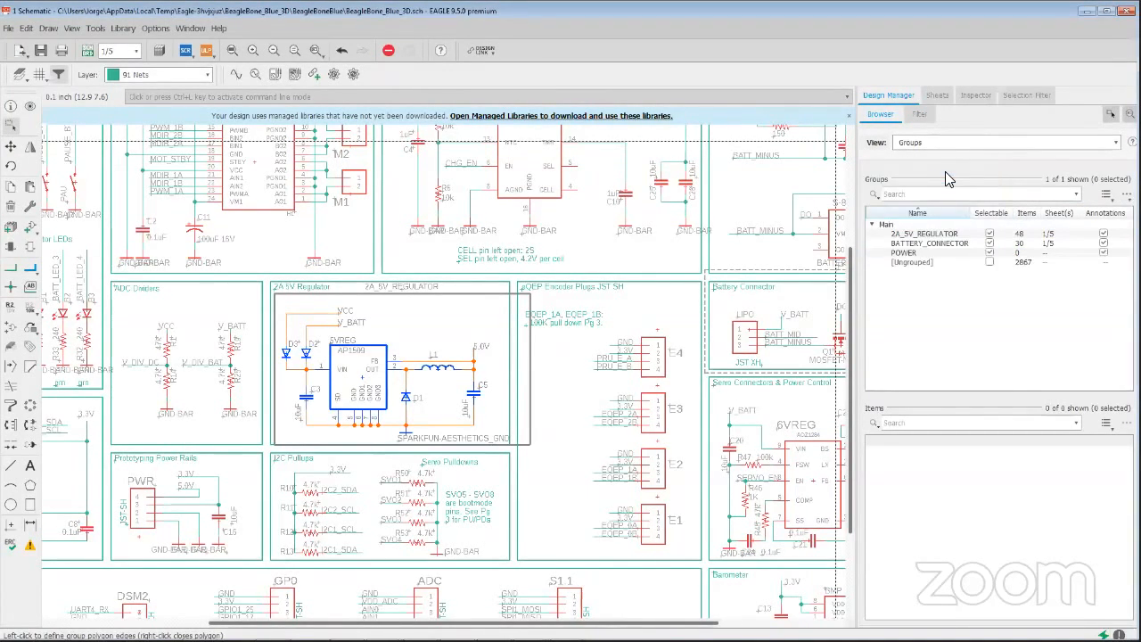
Step: Nest the 2A_5V_REGULATOR and BATTERY_CONNECTOR groups inside the POWER group
{"action": "double_click", "coordinate": [921, 233]}
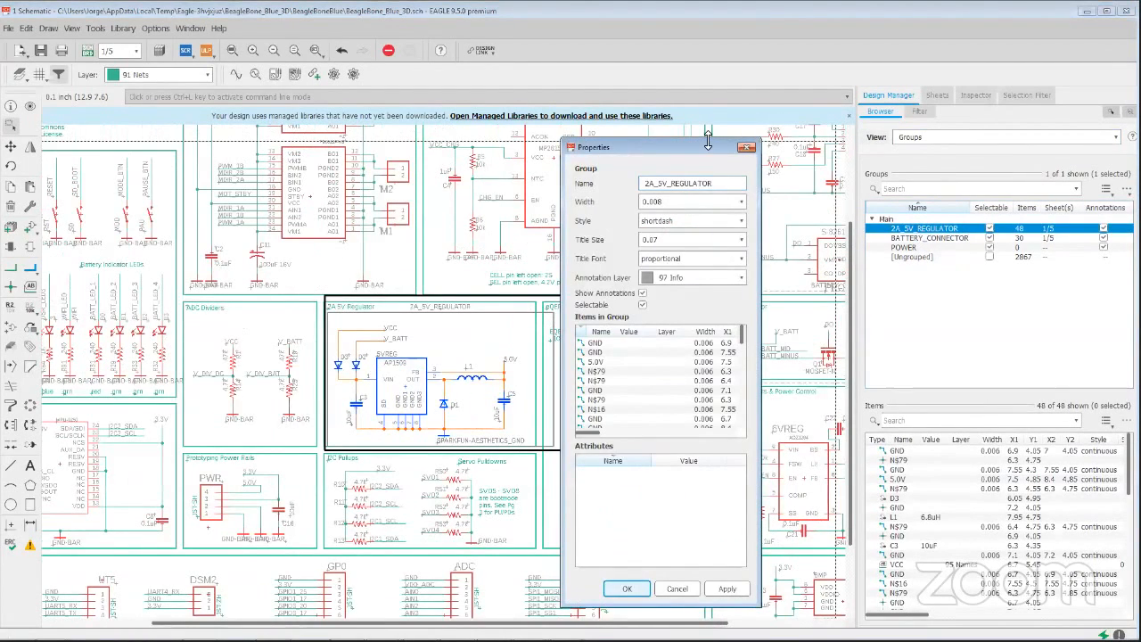
{"action": "left_click", "coordinate": [746, 147]}
{"action": "right_click", "coordinate": [917, 229]}
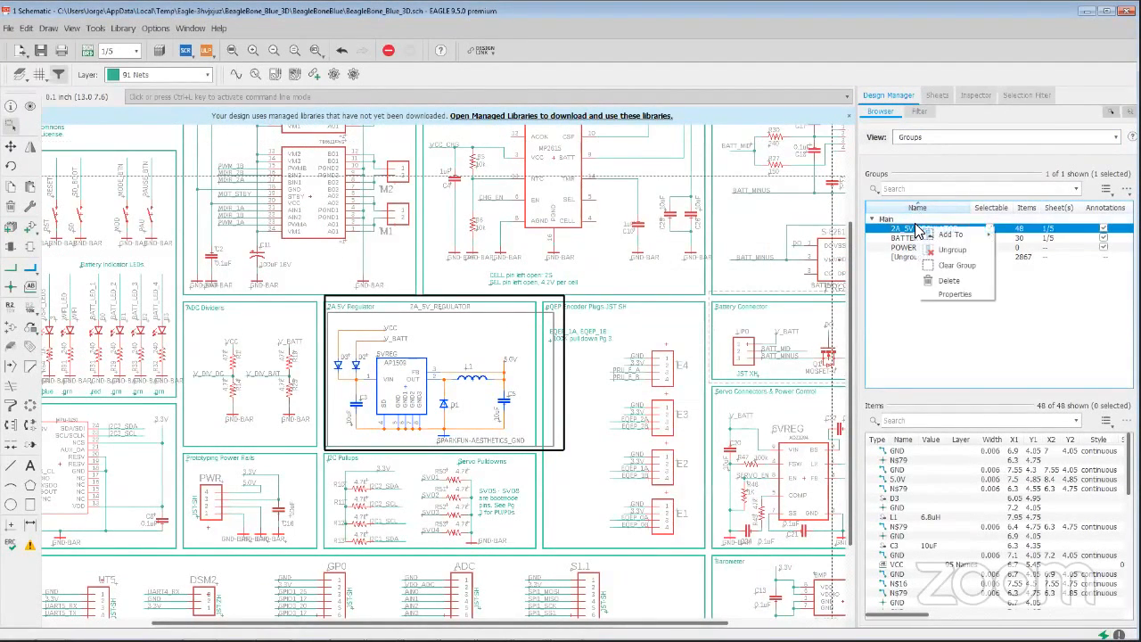
{"action": "mouse_move", "coordinate": [945, 233]}
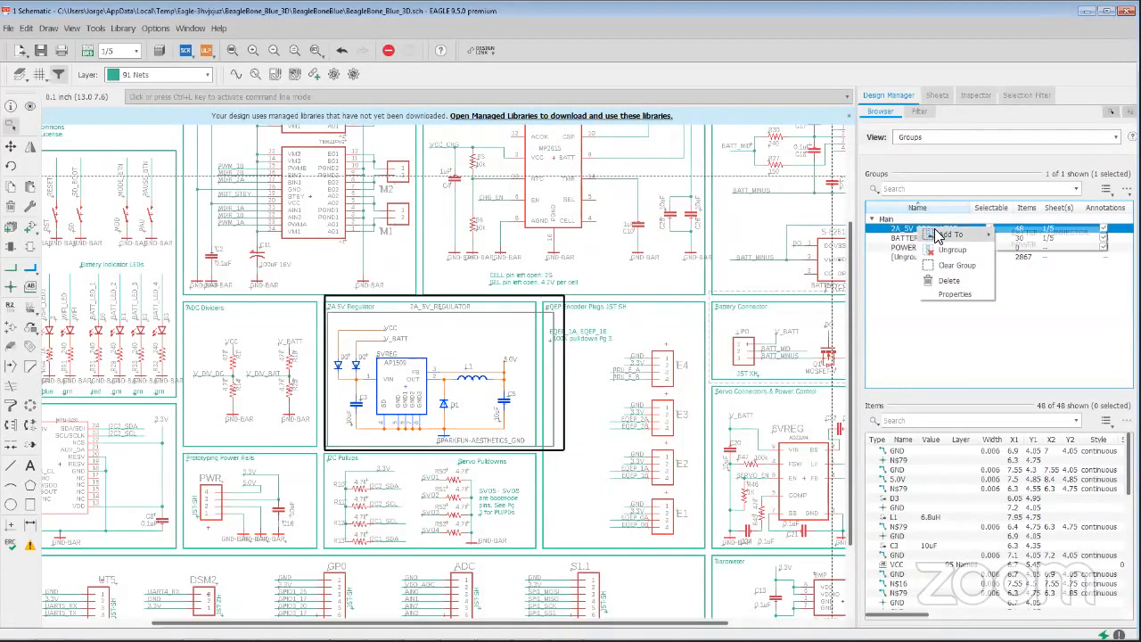
{"action": "left_click", "coordinate": [1027, 235]}
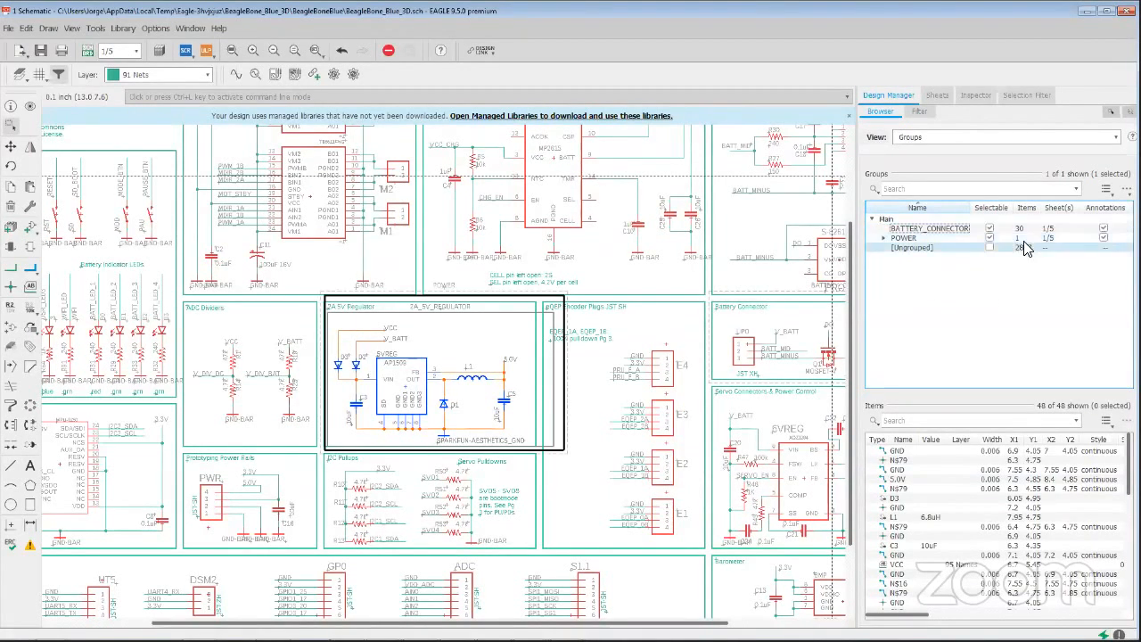
{"action": "right_click", "coordinate": [937, 233]}
{"action": "mouse_move", "coordinate": [961, 236]}
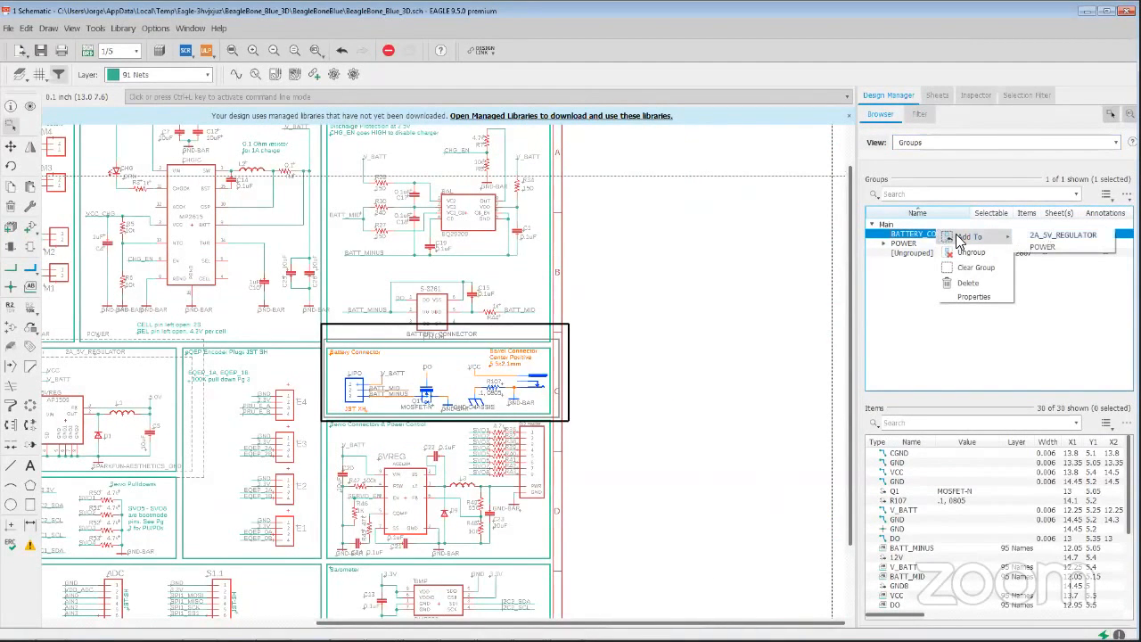
{"action": "left_click", "coordinate": [1045, 245]}
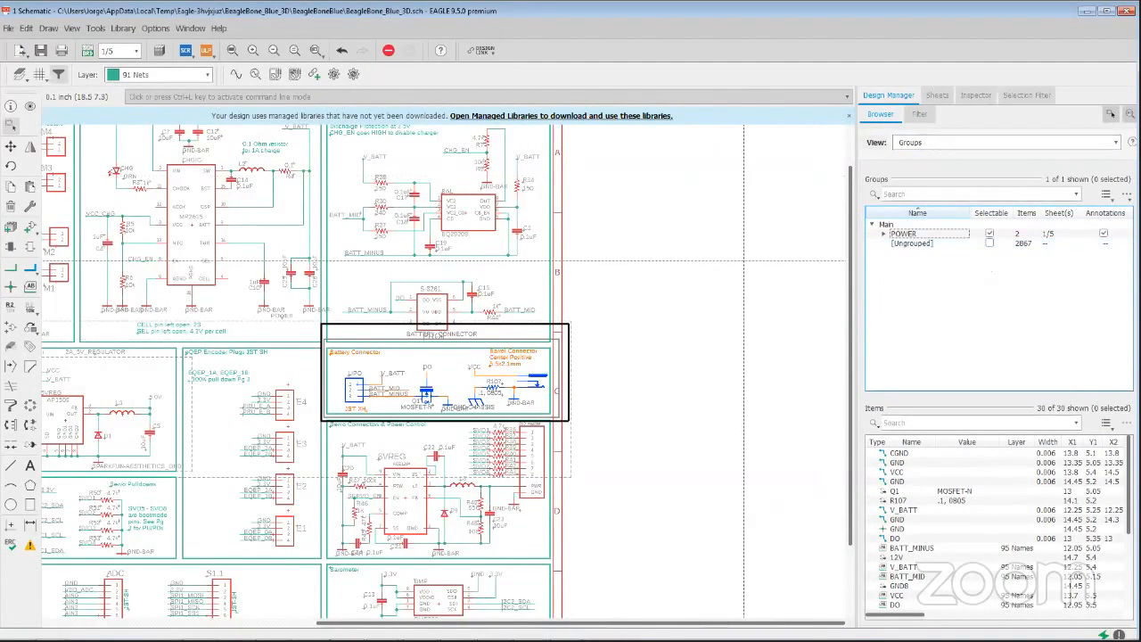
Step: Examine the POWER group's outline on the sheet and expand it in the group list to show its nested groups
{"action": "left_click", "coordinate": [524, 278]}
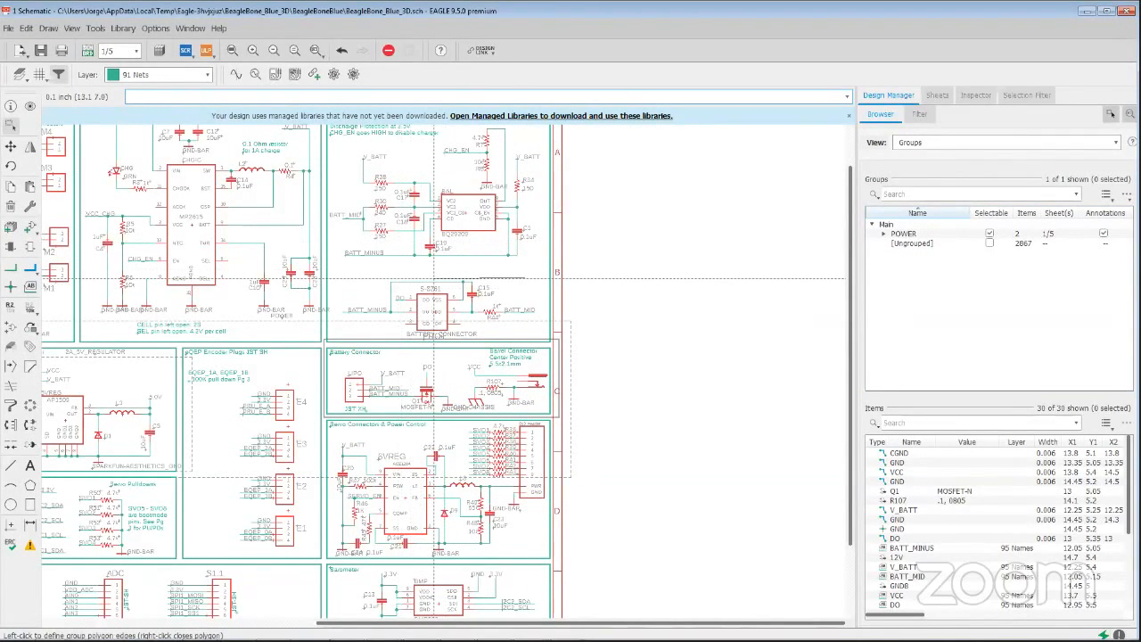
{"action": "key", "text": "Escape"}
{"action": "scroll", "coordinate": [418, 335], "scroll_direction": "up", "scroll_amount": 1}
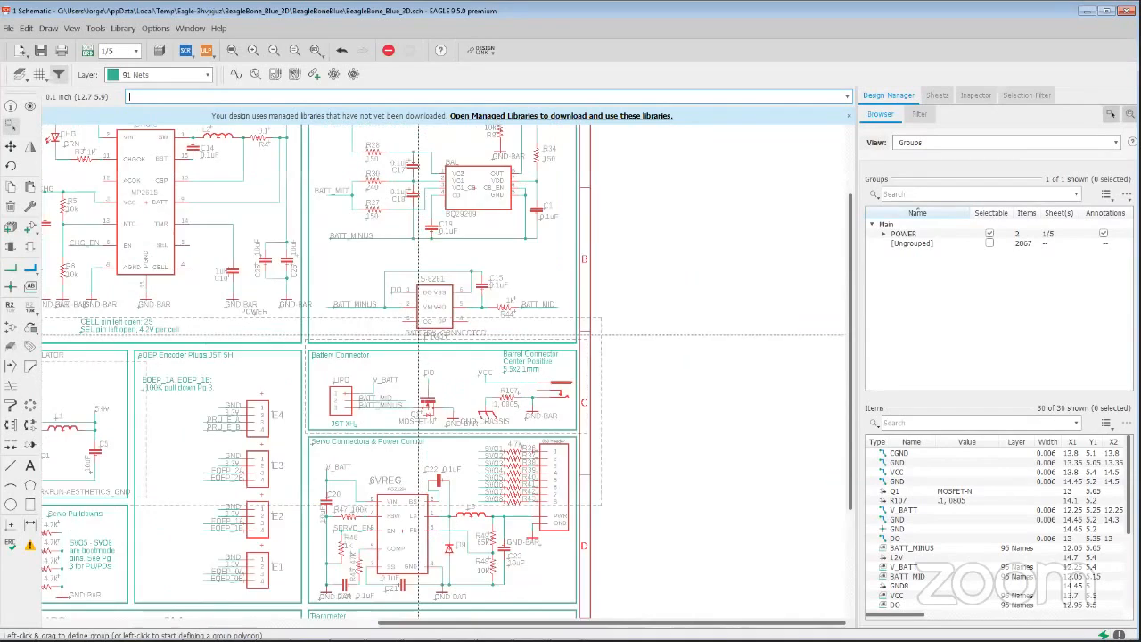
{"action": "scroll", "coordinate": [272, 328], "scroll_direction": "down", "scroll_amount": 2}
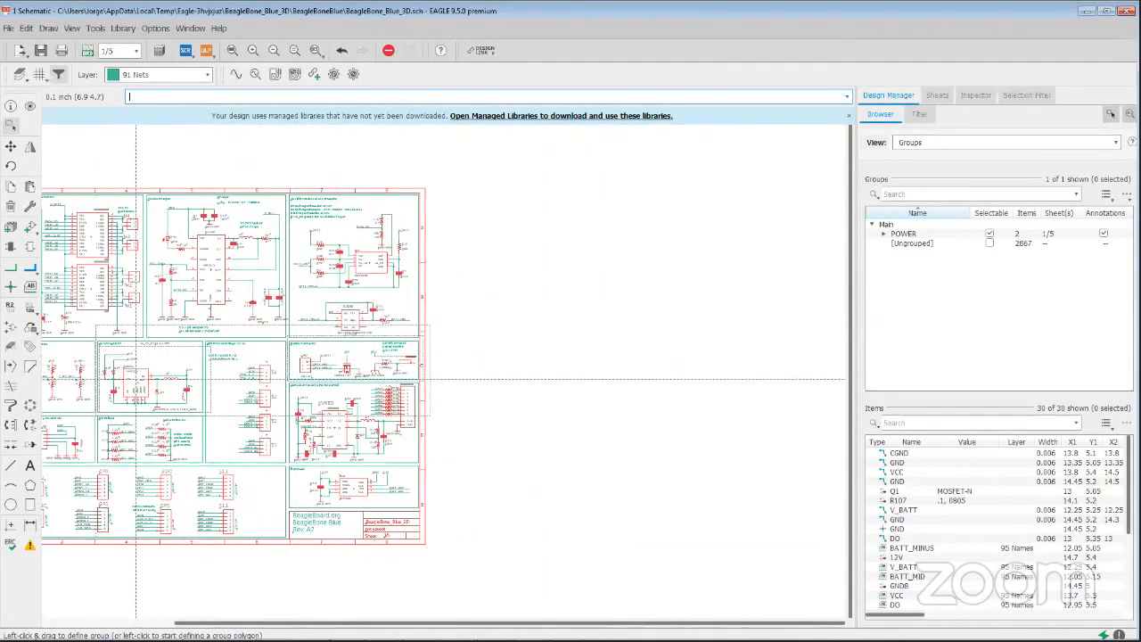
{"action": "left_click", "coordinate": [884, 232]}
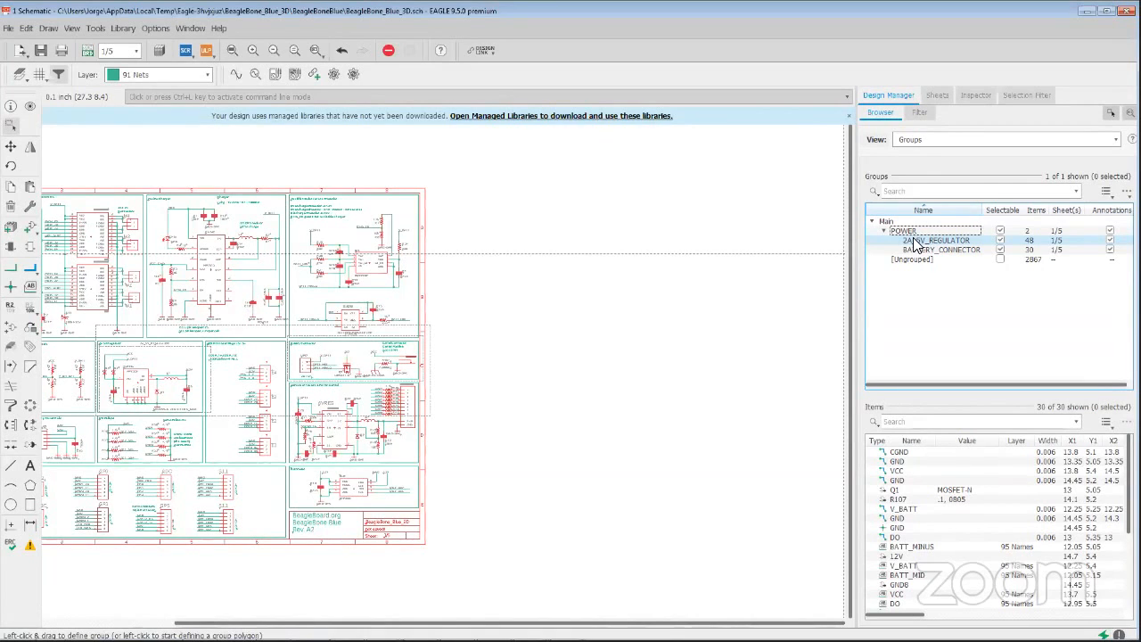
{"action": "scroll", "coordinate": [222, 342], "scroll_direction": "up", "scroll_amount": 4}
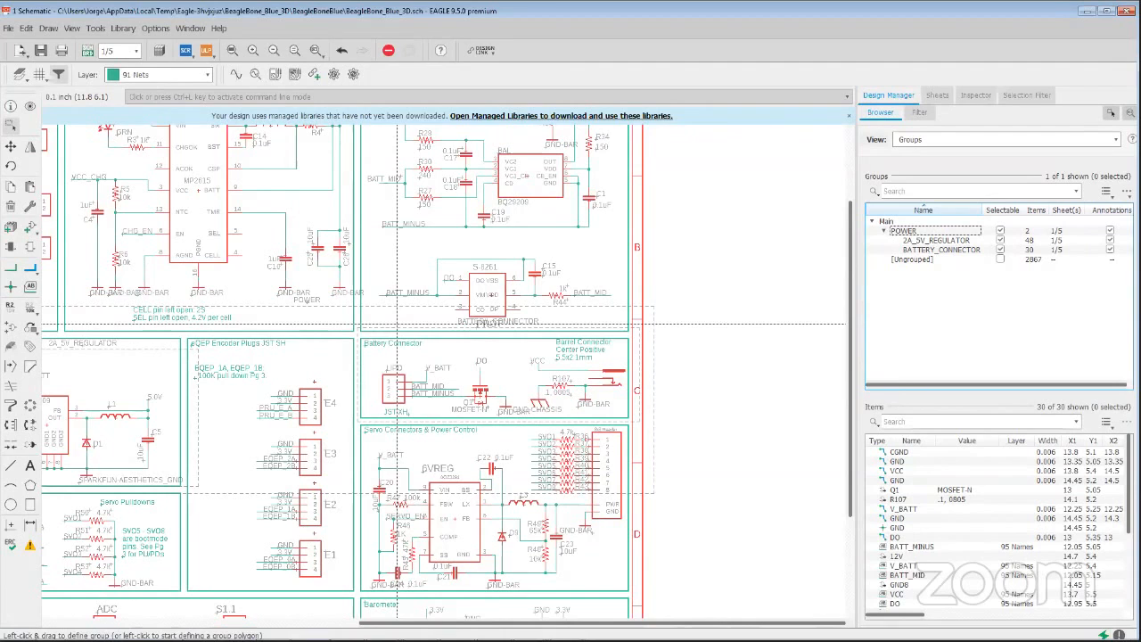
Step: Remove the 2A_5V_REGULATOR and BATTERY_CONNECTOR groups from the POWER group and delete POWER
{"action": "right_click", "coordinate": [919, 243]}
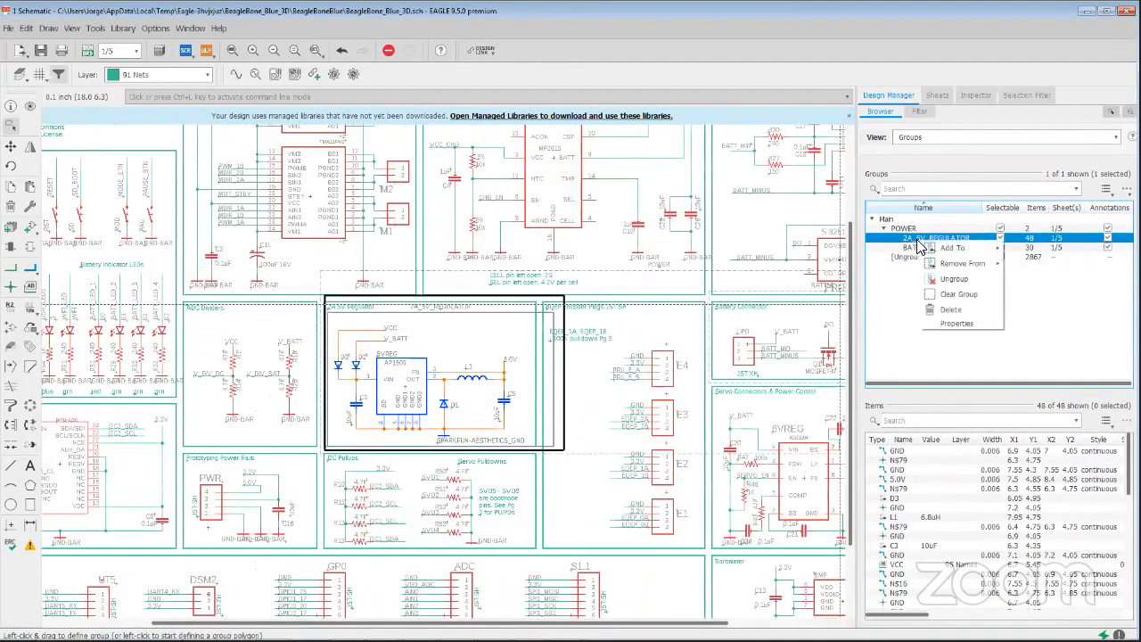
{"action": "mouse_move", "coordinate": [967, 267]}
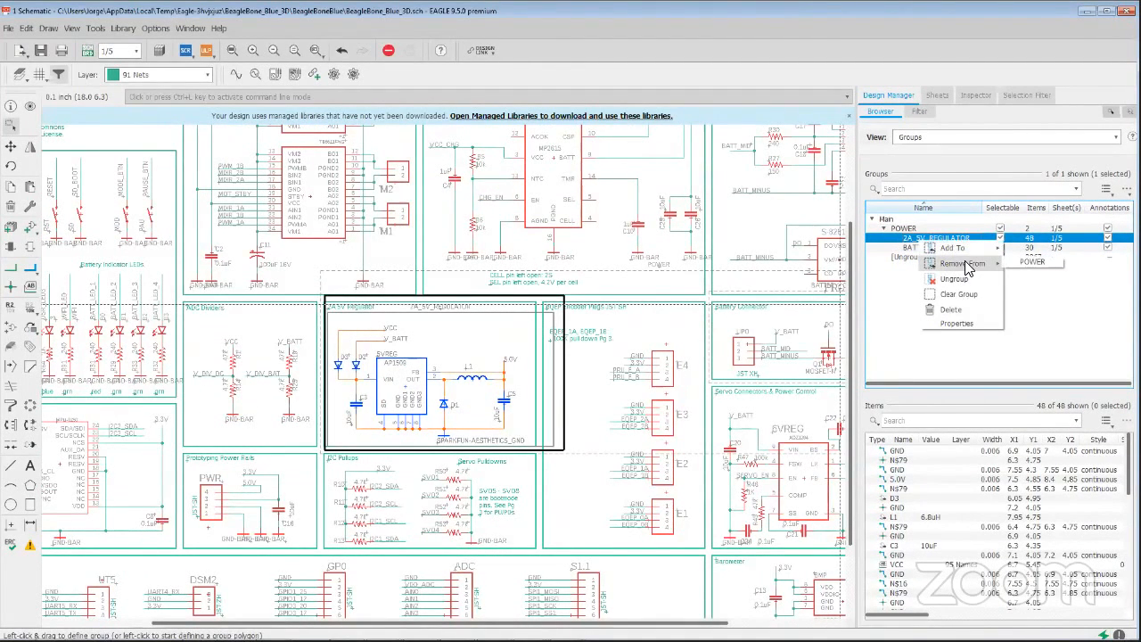
{"action": "left_click", "coordinate": [1033, 262]}
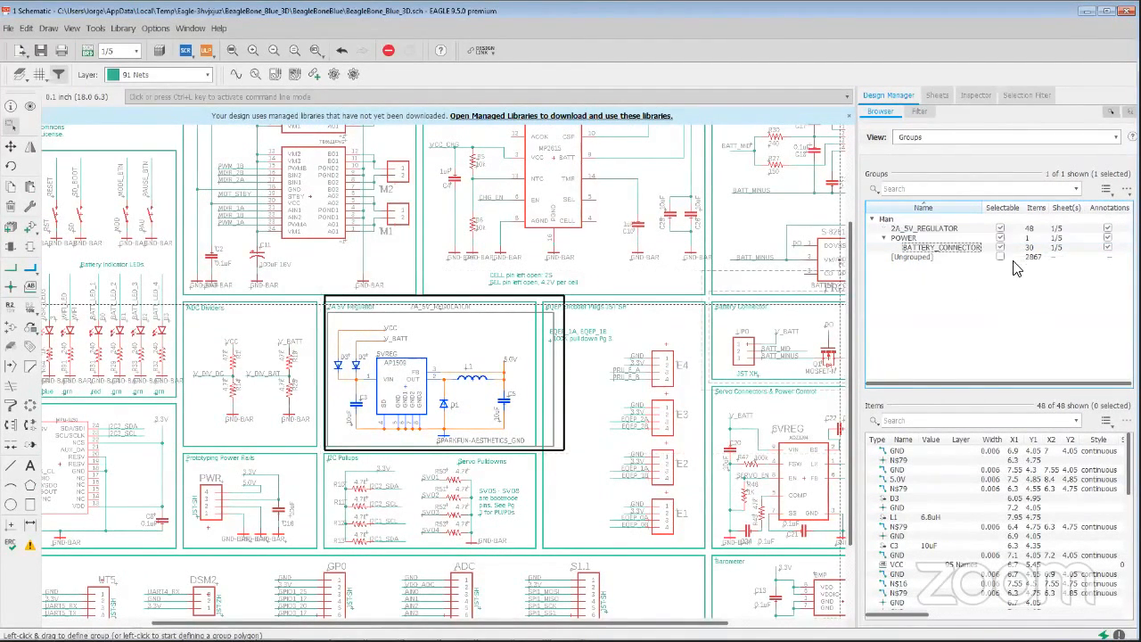
{"action": "right_click", "coordinate": [918, 250]}
{"action": "mouse_move", "coordinate": [968, 268]}
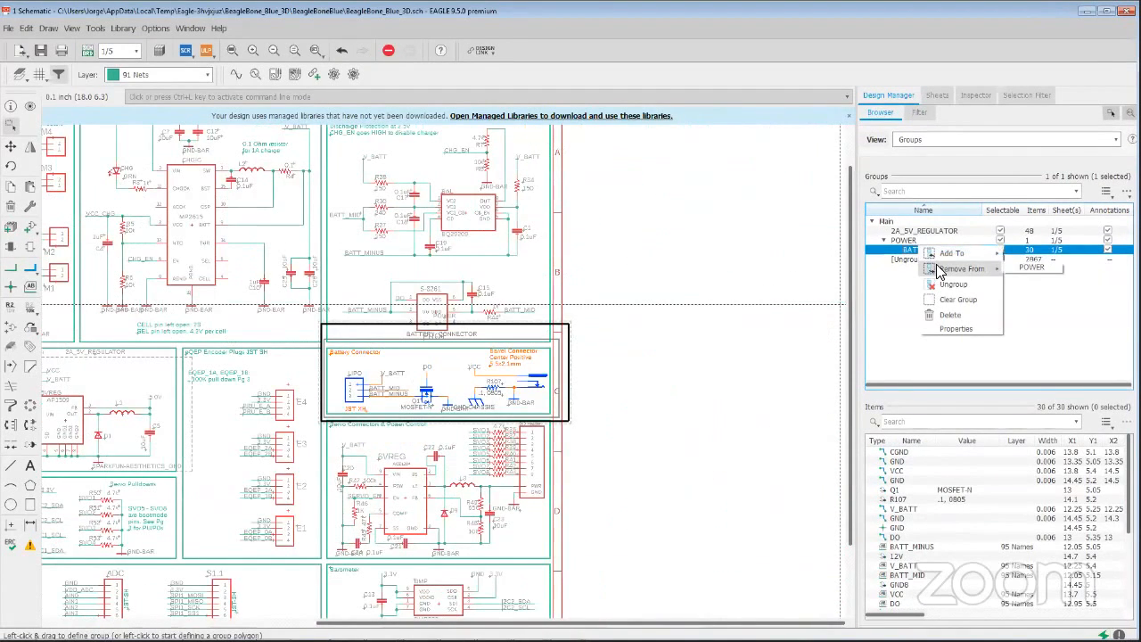
{"action": "left_click", "coordinate": [1031, 267]}
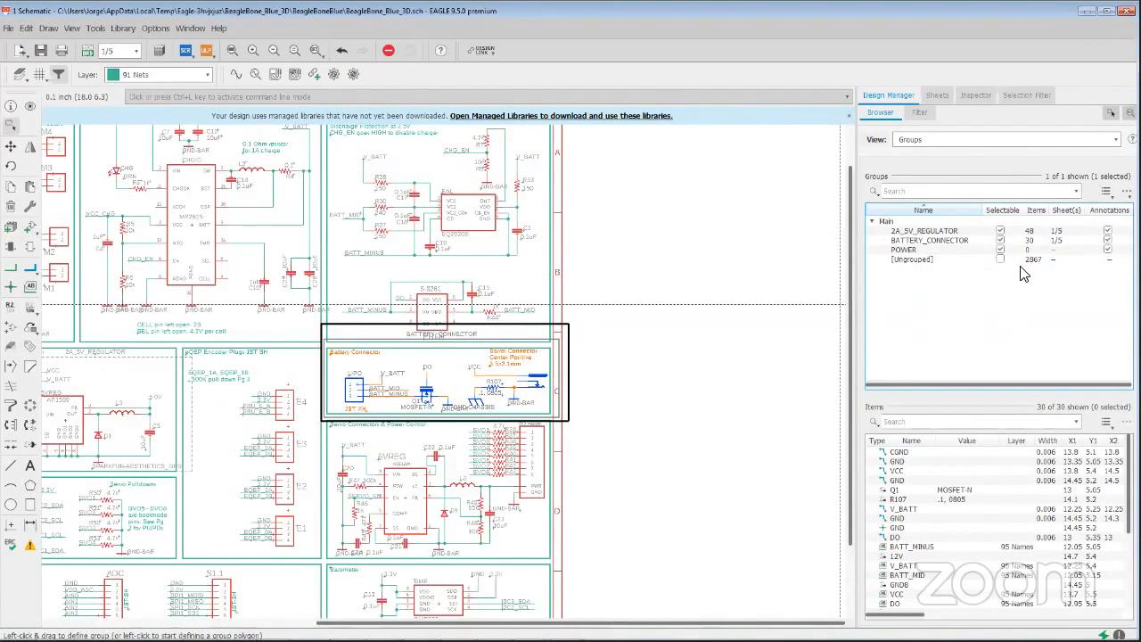
{"action": "right_click", "coordinate": [919, 251]}
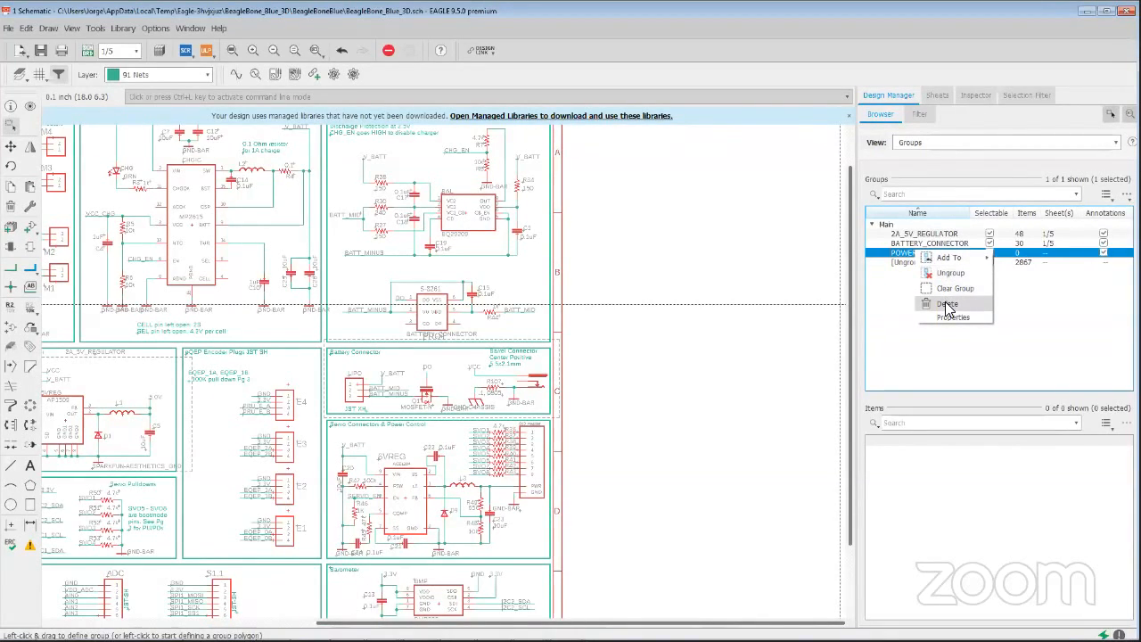
{"action": "left_click", "coordinate": [948, 306]}
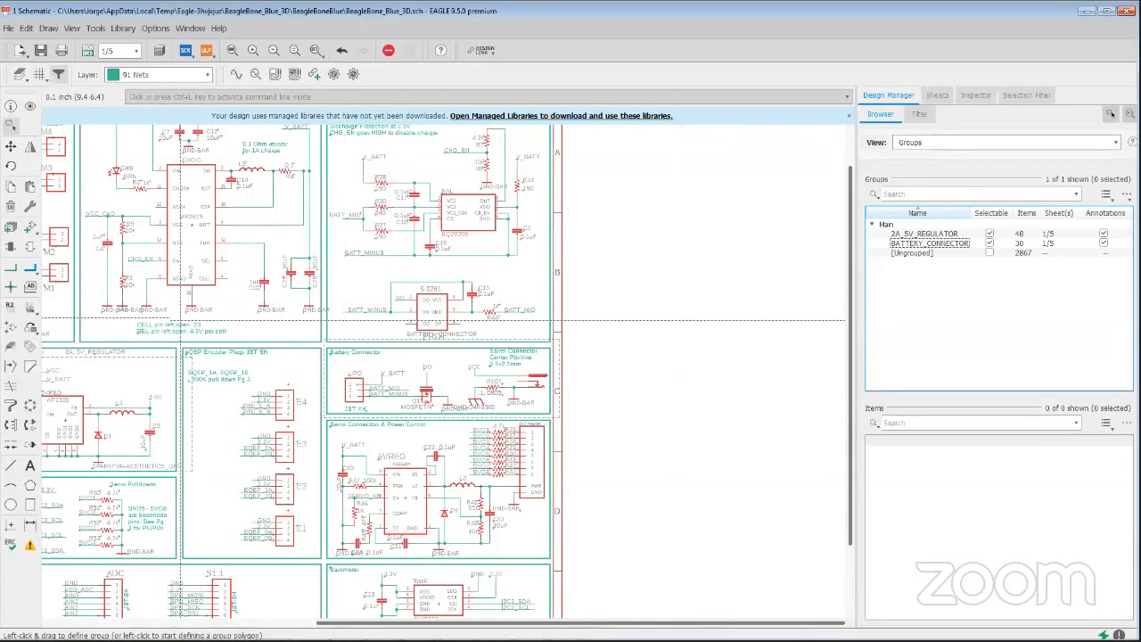
Step: Browse the part libraries for the rcl library's R-US_ resistor variants and review their popularity ratings without adding a part
{"action": "left_click", "coordinate": [32, 233]}
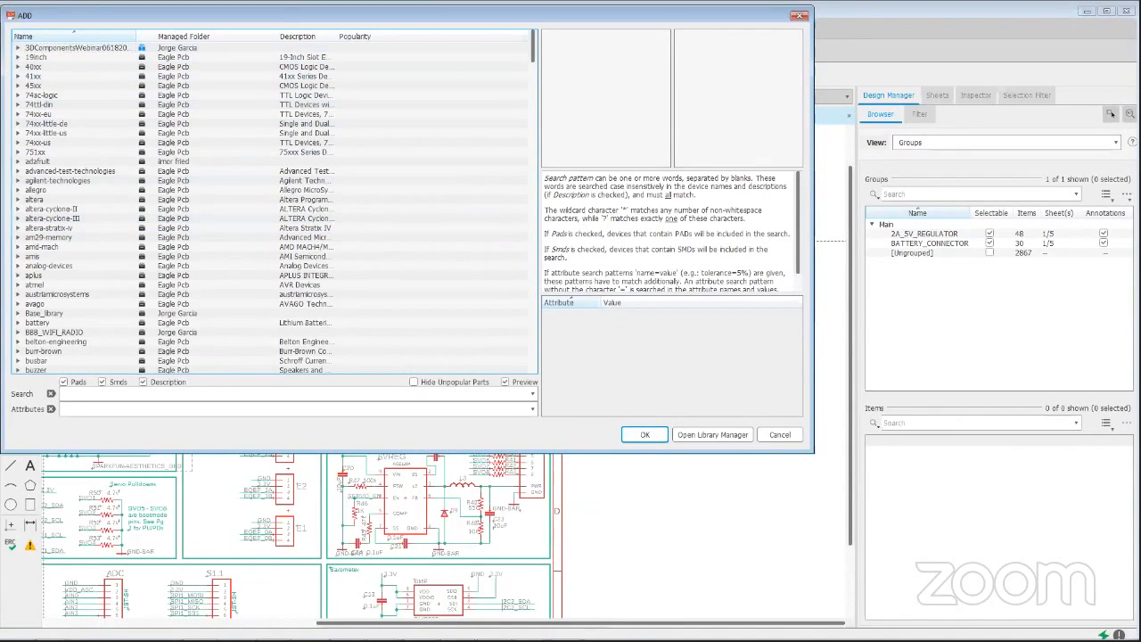
{"action": "scroll", "coordinate": [65, 178], "scroll_direction": "down", "scroll_amount": 8}
{"action": "scroll", "coordinate": [64, 178], "scroll_direction": "down", "scroll_amount": 20}
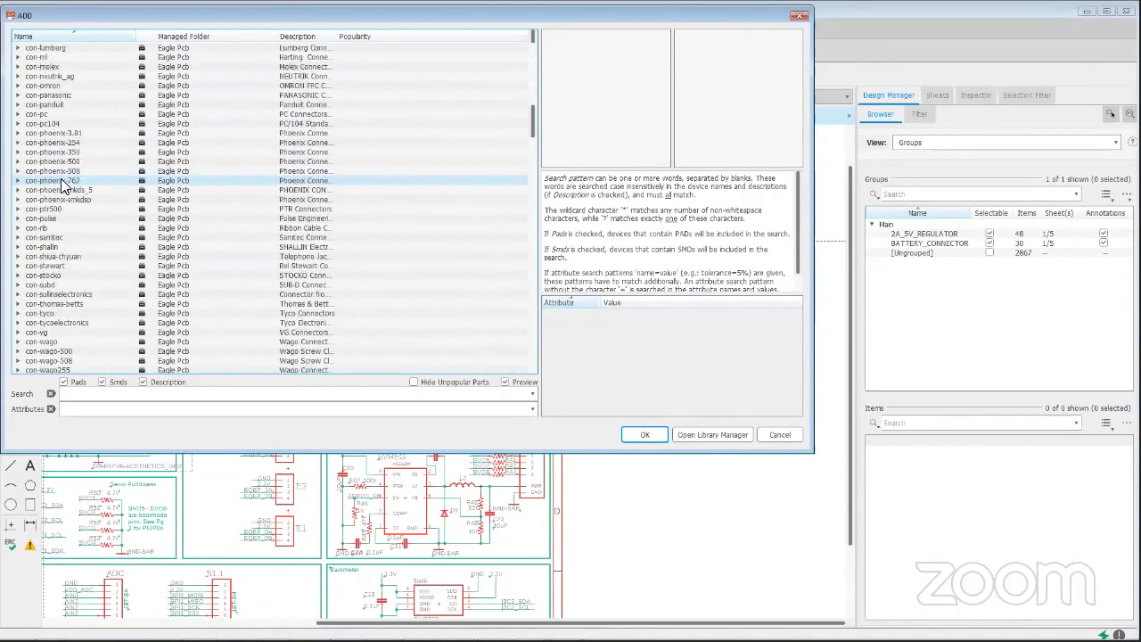
{"action": "scroll", "coordinate": [57, 187], "scroll_direction": "down", "scroll_amount": 10}
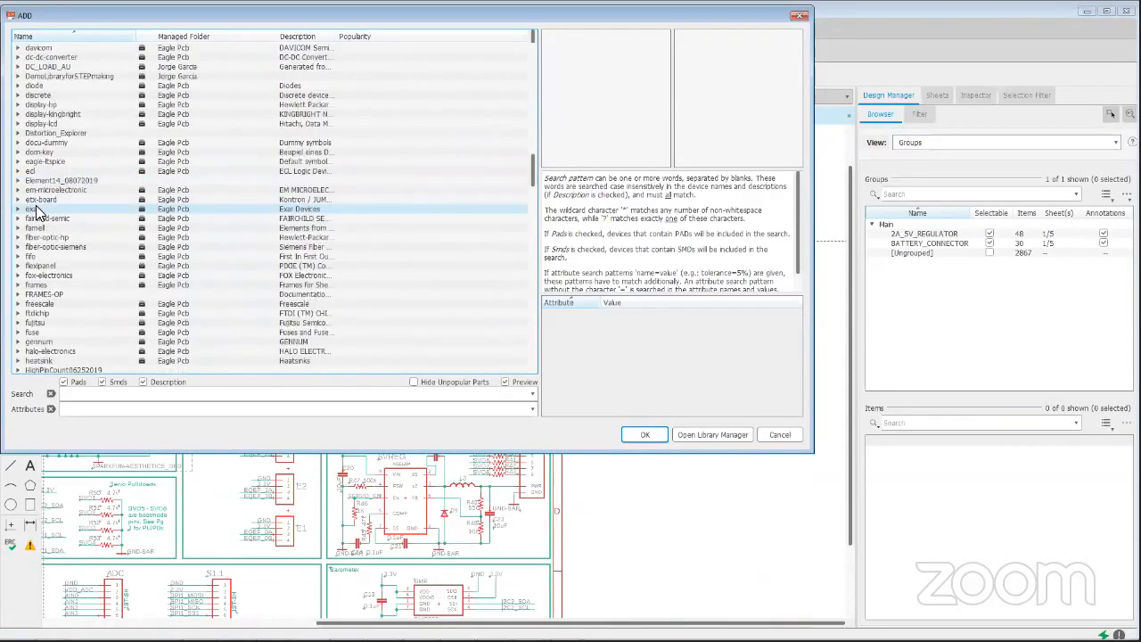
{"action": "scroll", "coordinate": [38, 213], "scroll_direction": "down", "scroll_amount": 20}
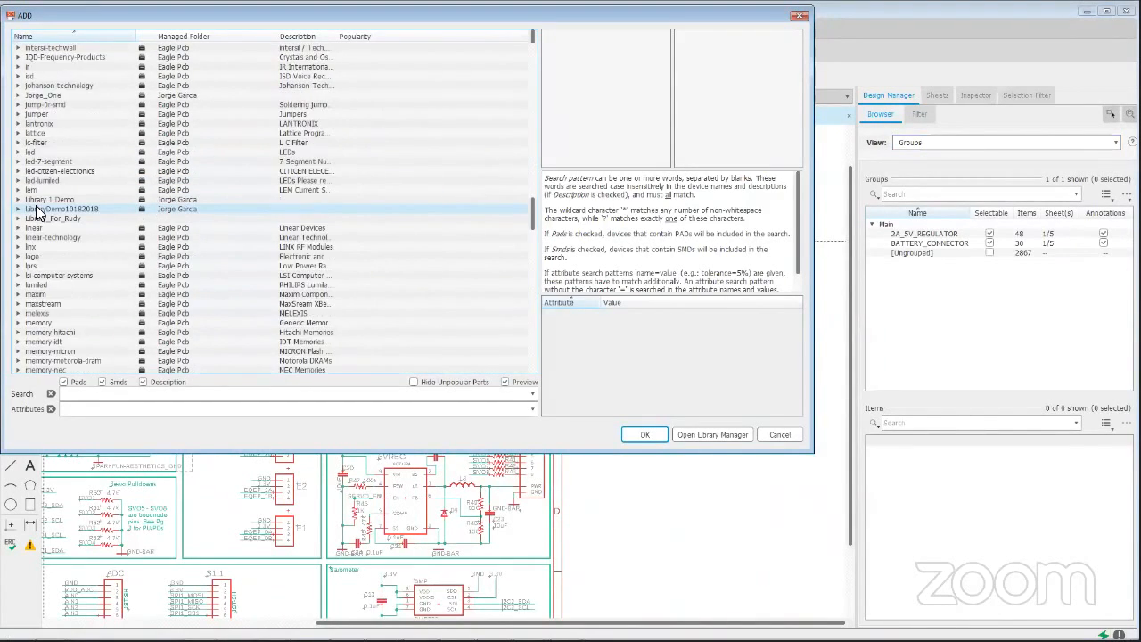
{"action": "scroll", "coordinate": [38, 212], "scroll_direction": "down", "scroll_amount": 12}
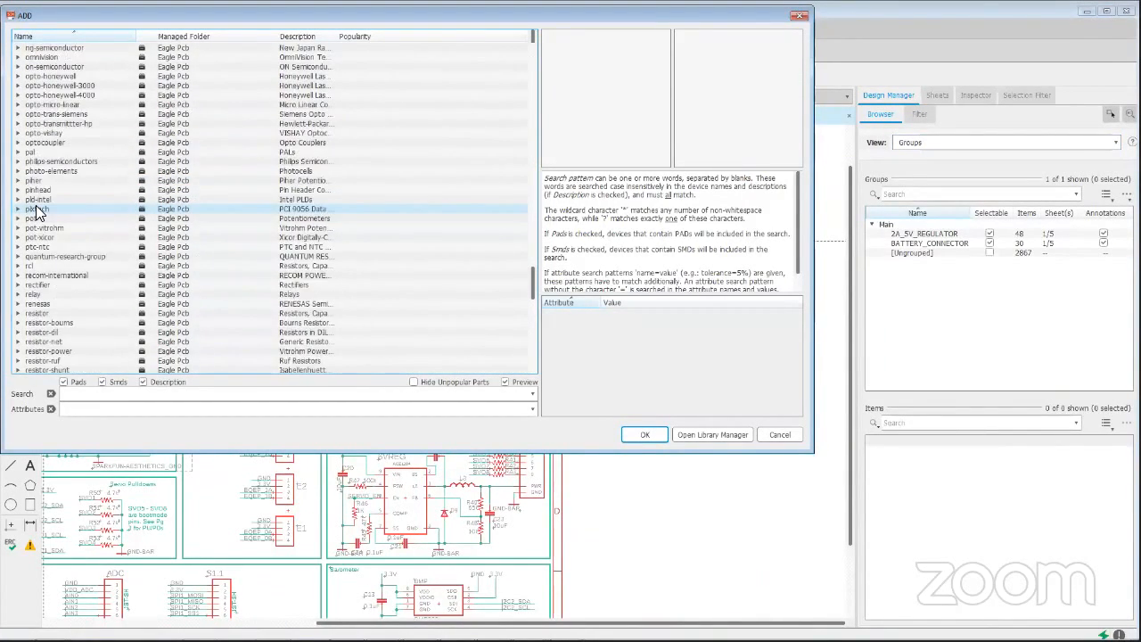
{"action": "left_click", "coordinate": [18, 181]}
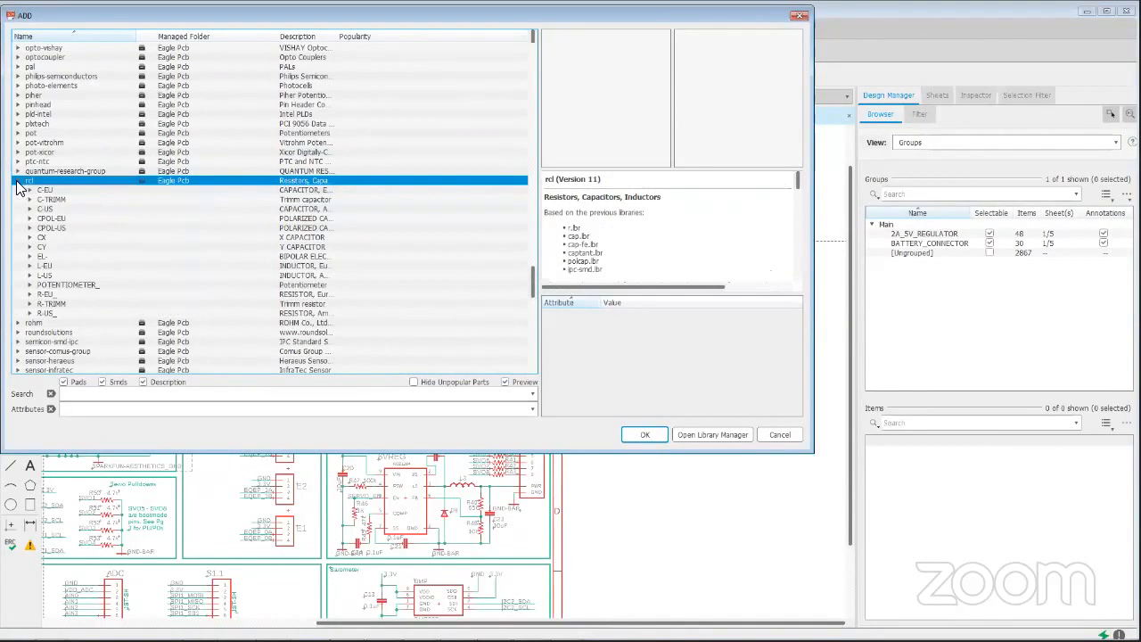
{"action": "left_click", "coordinate": [30, 312]}
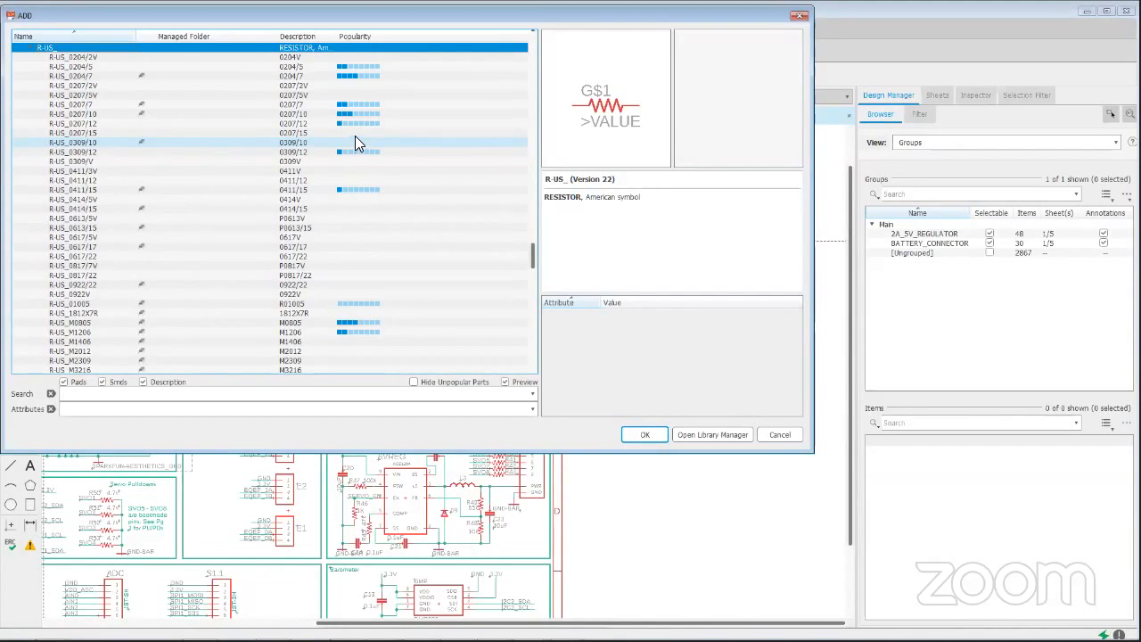
{"action": "scroll", "coordinate": [355, 138], "scroll_direction": "down", "scroll_amount": 8}
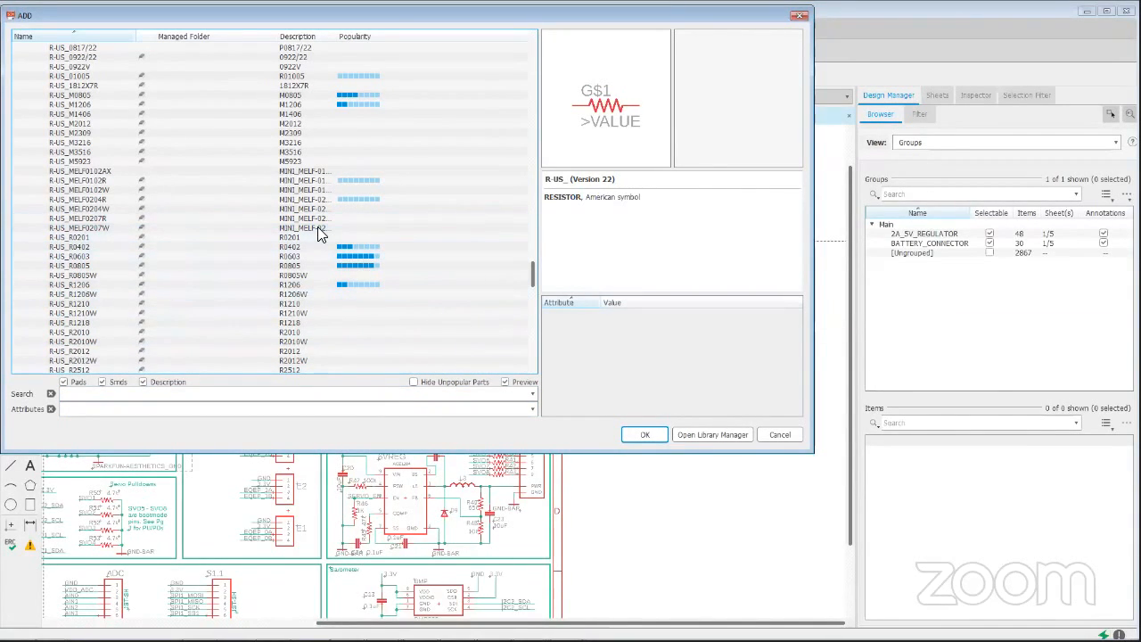
{"action": "left_click", "coordinate": [779, 435]}
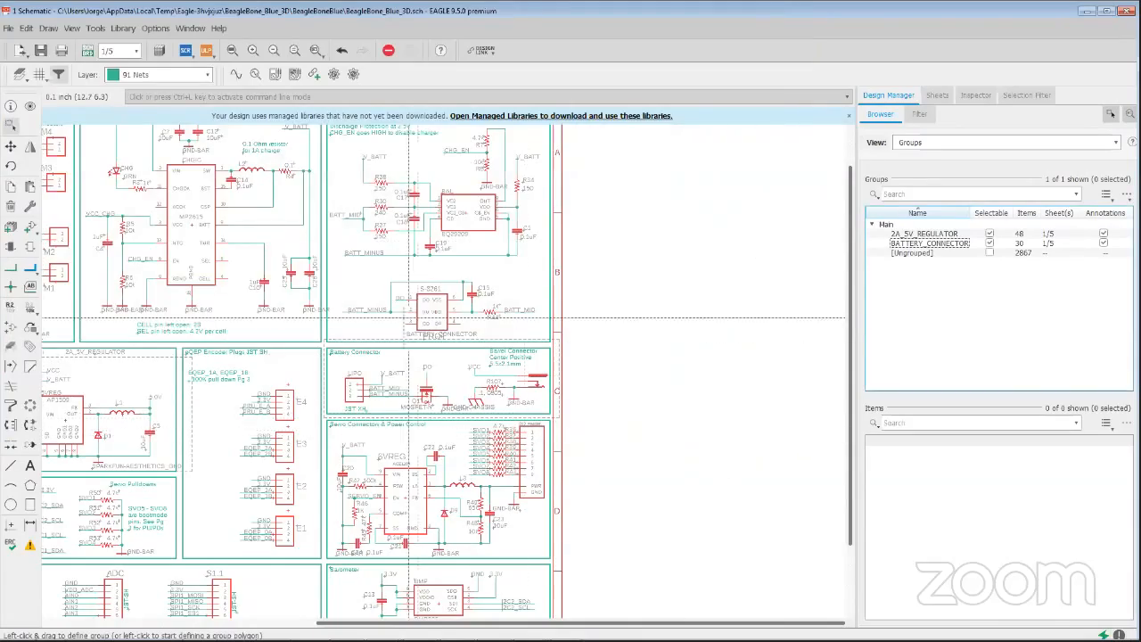
Step: Switch from the schematic to the board layout of the BeagleBone_Blue_3D design
{"action": "middle_click_drag", "start_coordinate": [473, 194], "coordinate": [660, 269]}
{"action": "scroll", "coordinate": [461, 302], "scroll_direction": "down", "scroll_amount": 2}
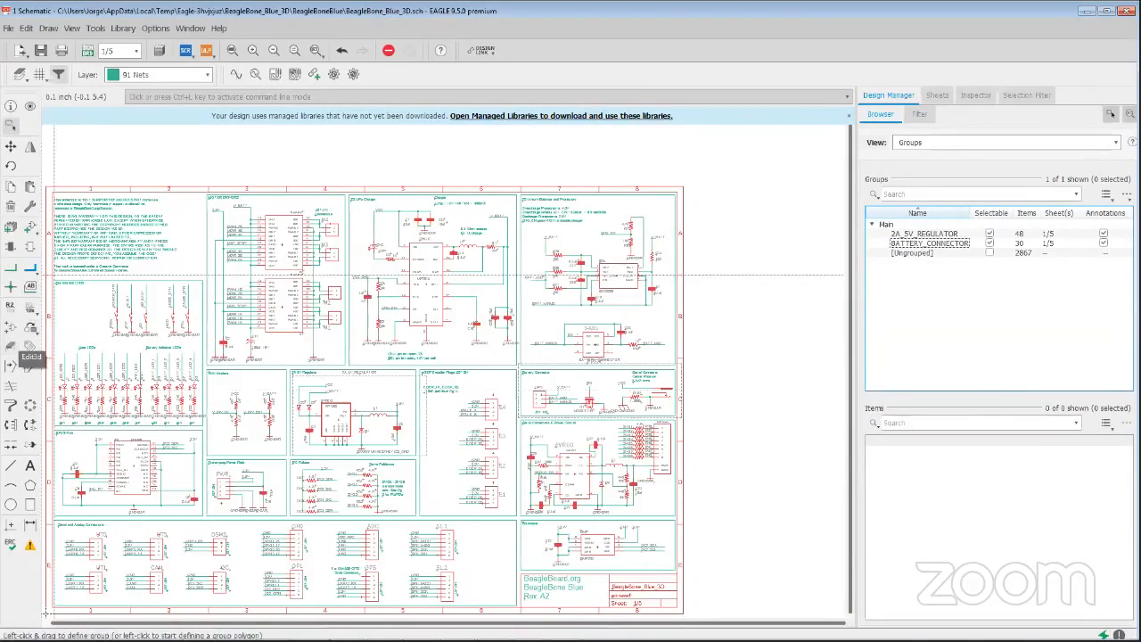
{"action": "left_click", "coordinate": [88, 53]}
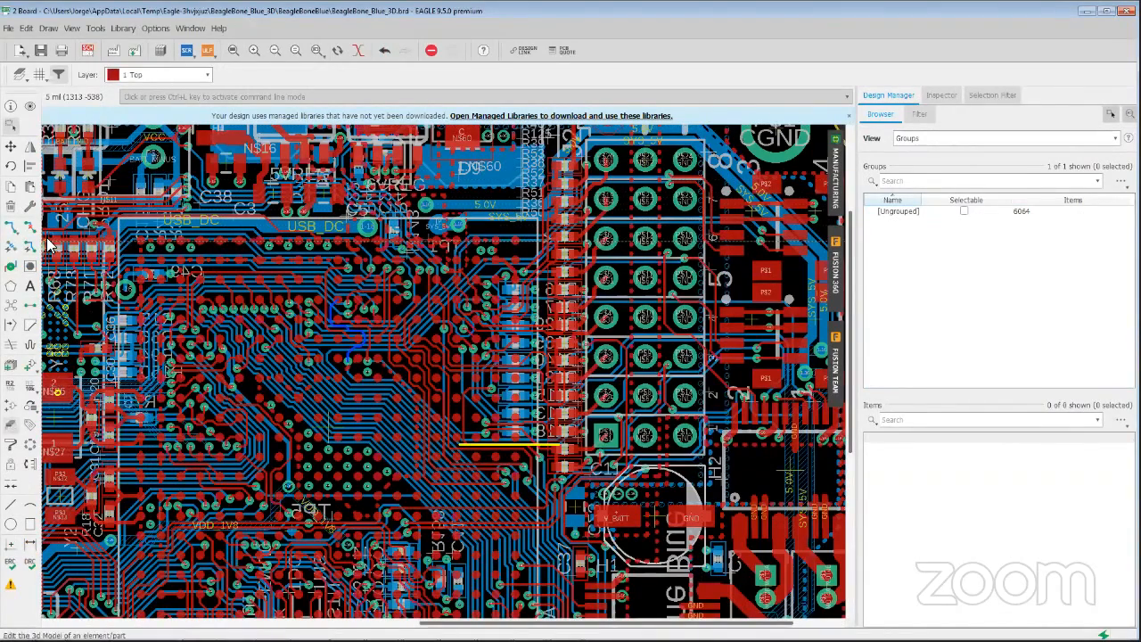
Step: Lock all components on the board and inspect their origin markers up close
{"action": "left_click", "coordinate": [11, 464]}
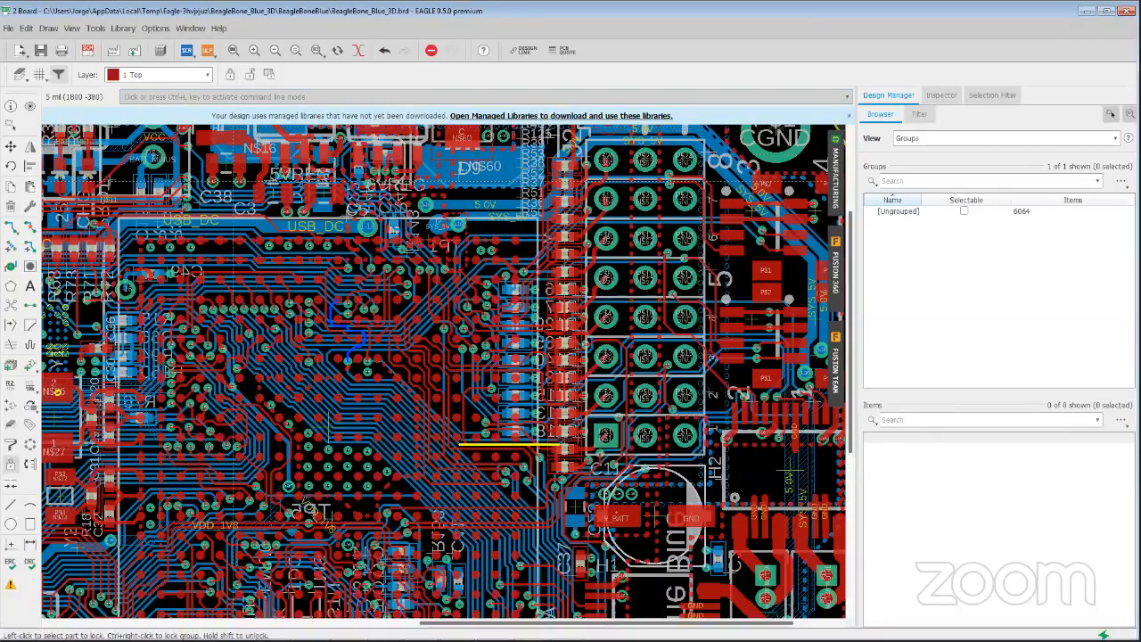
{"action": "scroll", "coordinate": [227, 165], "scroll_direction": "down", "scroll_amount": 3}
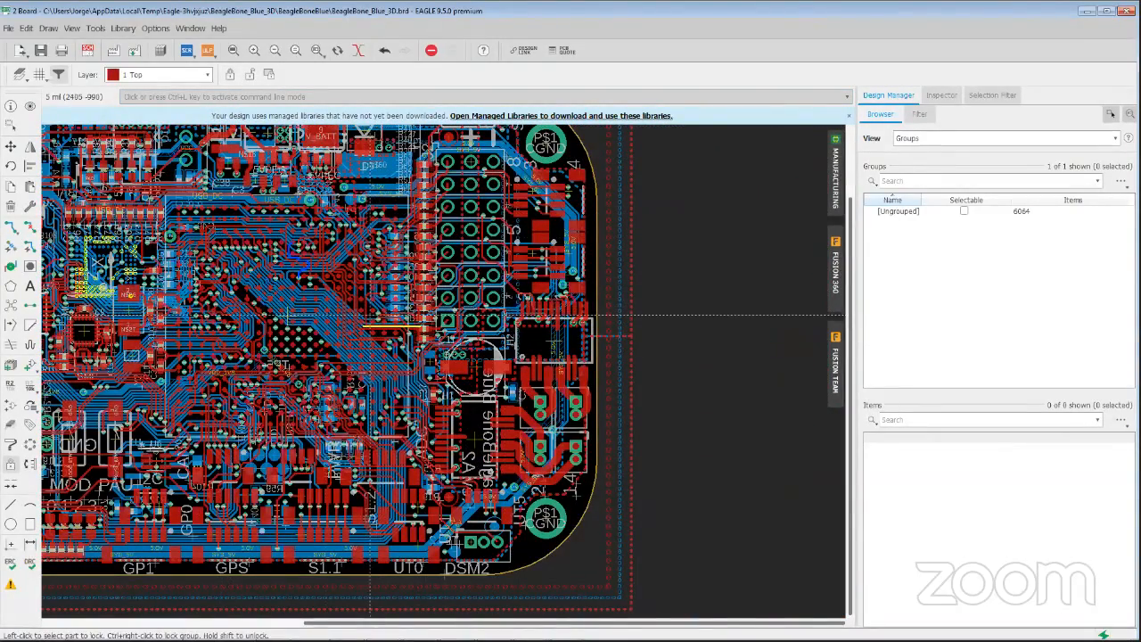
{"action": "left_click", "coordinate": [372, 315]}
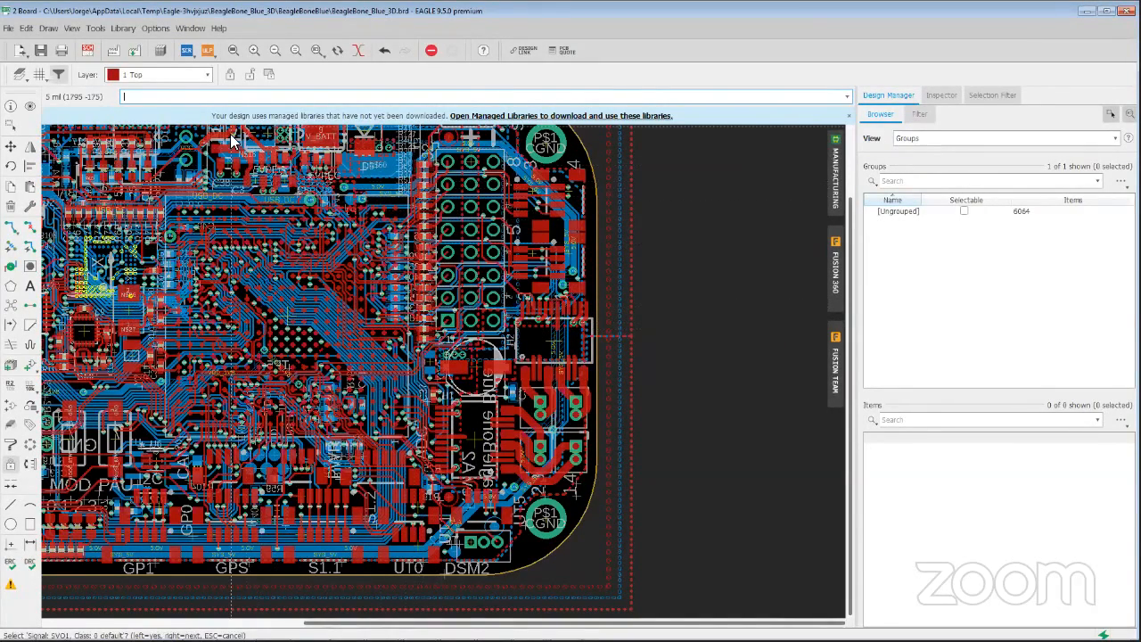
{"action": "left_click", "coordinate": [228, 77]}
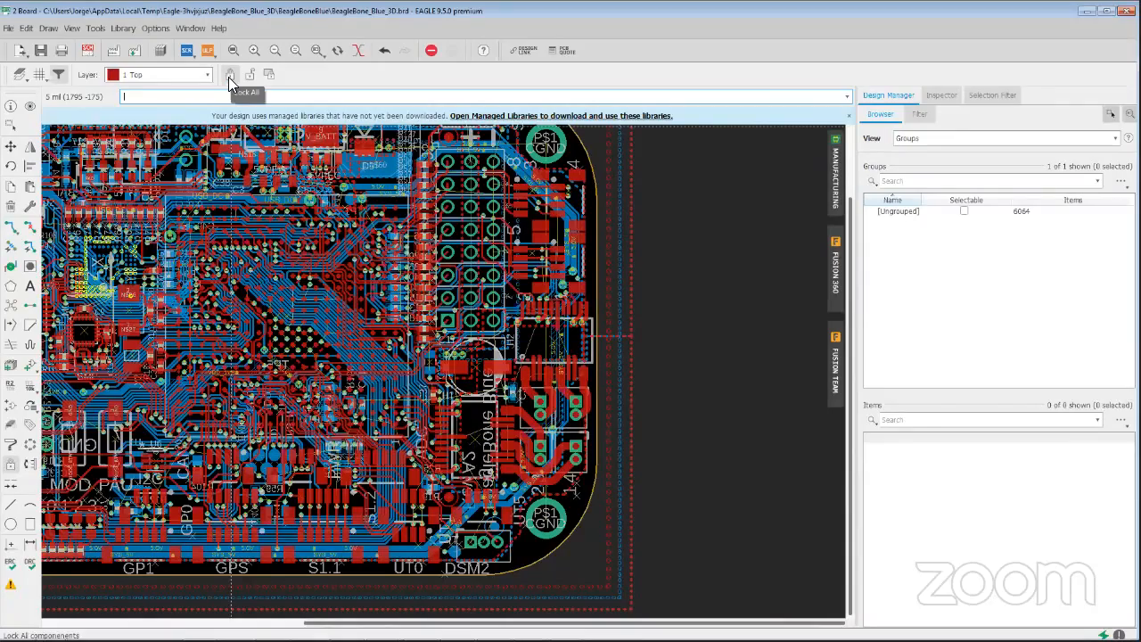
{"action": "scroll", "coordinate": [488, 391], "scroll_direction": "up", "scroll_amount": 2}
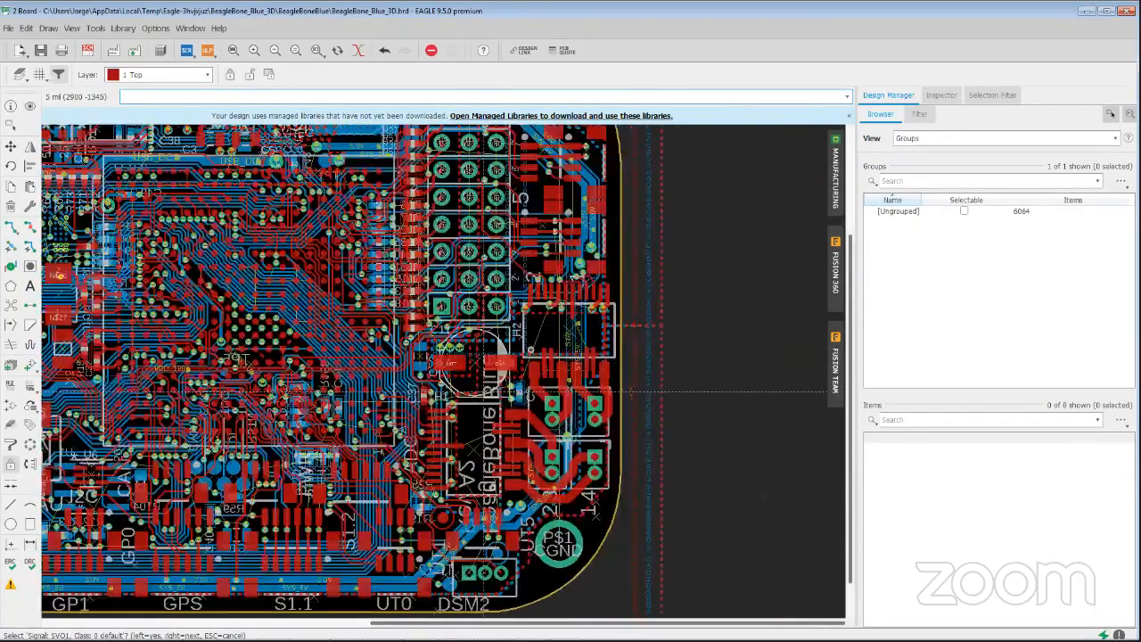
{"action": "scroll", "coordinate": [459, 397], "scroll_direction": "up", "scroll_amount": 5}
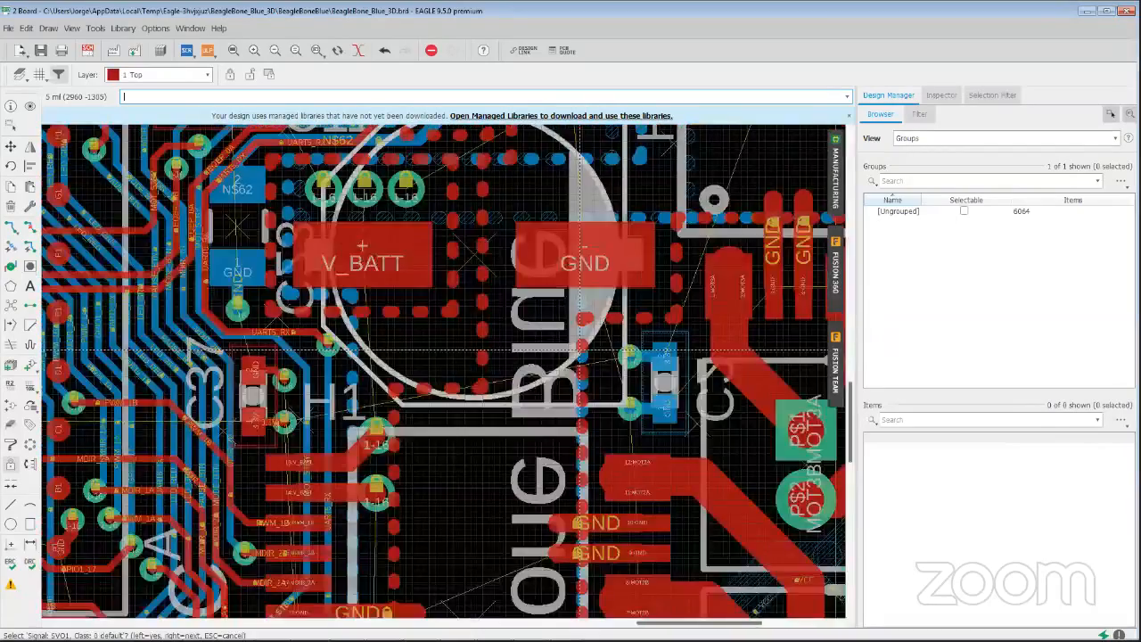
Step: Fill the board's copper polygons with Ratsnest, inspect the pours, and return them to outlines with the command rip @;
{"action": "scroll", "coordinate": [309, 397], "scroll_direction": "down", "scroll_amount": 5}
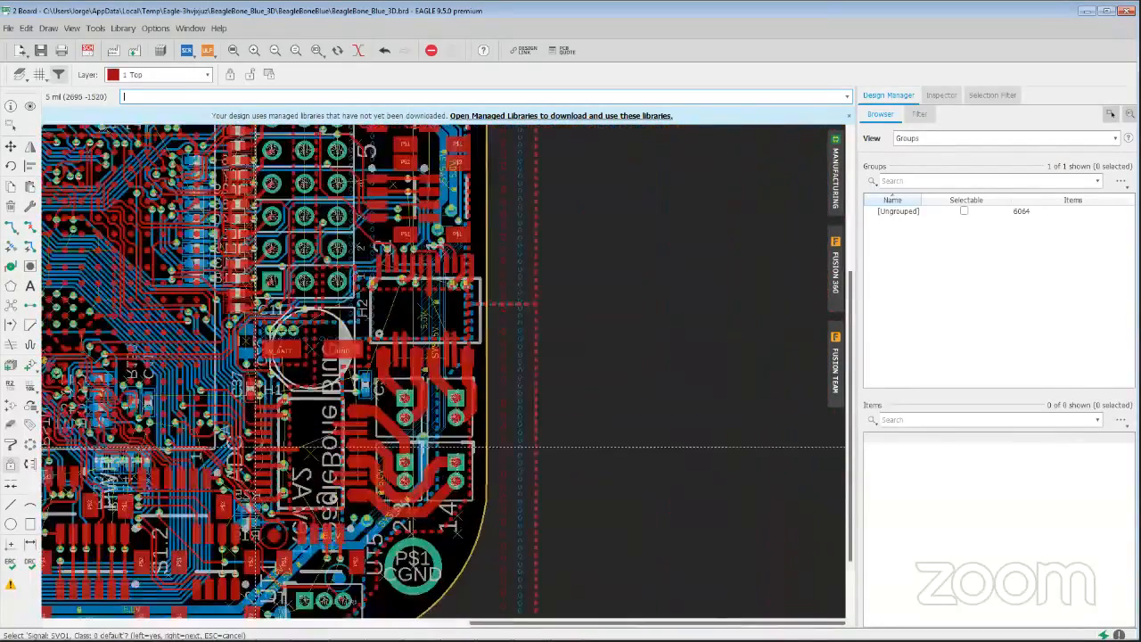
{"action": "scroll", "coordinate": [246, 440], "scroll_direction": "up", "scroll_amount": 4}
{"action": "scroll", "coordinate": [246, 435], "scroll_direction": "up", "scroll_amount": 1}
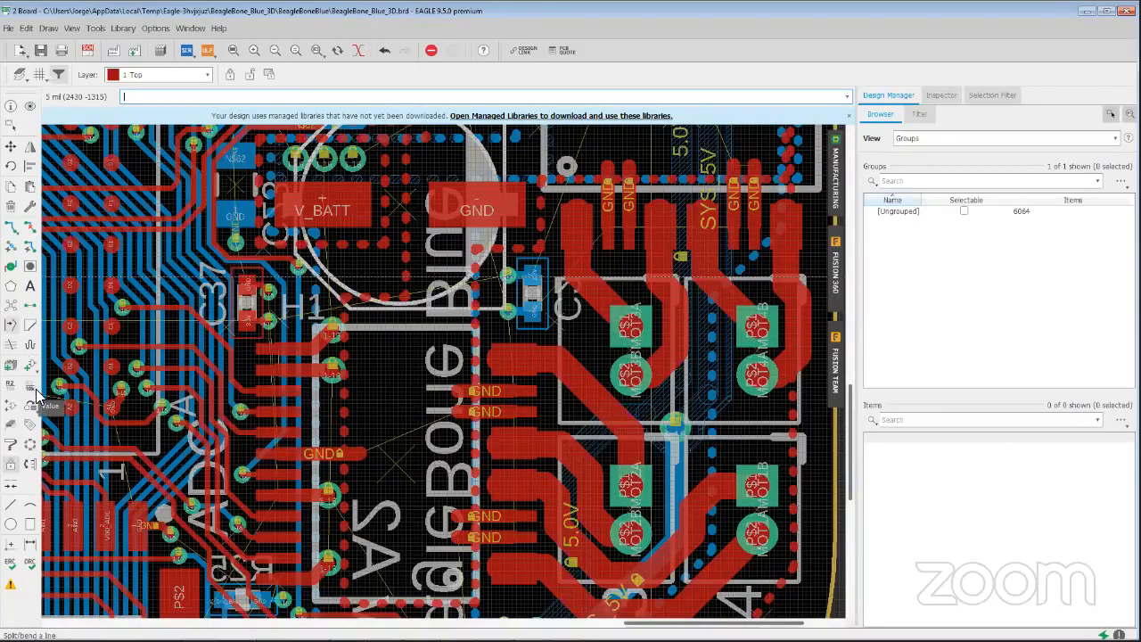
{"action": "left_click", "coordinate": [11, 306]}
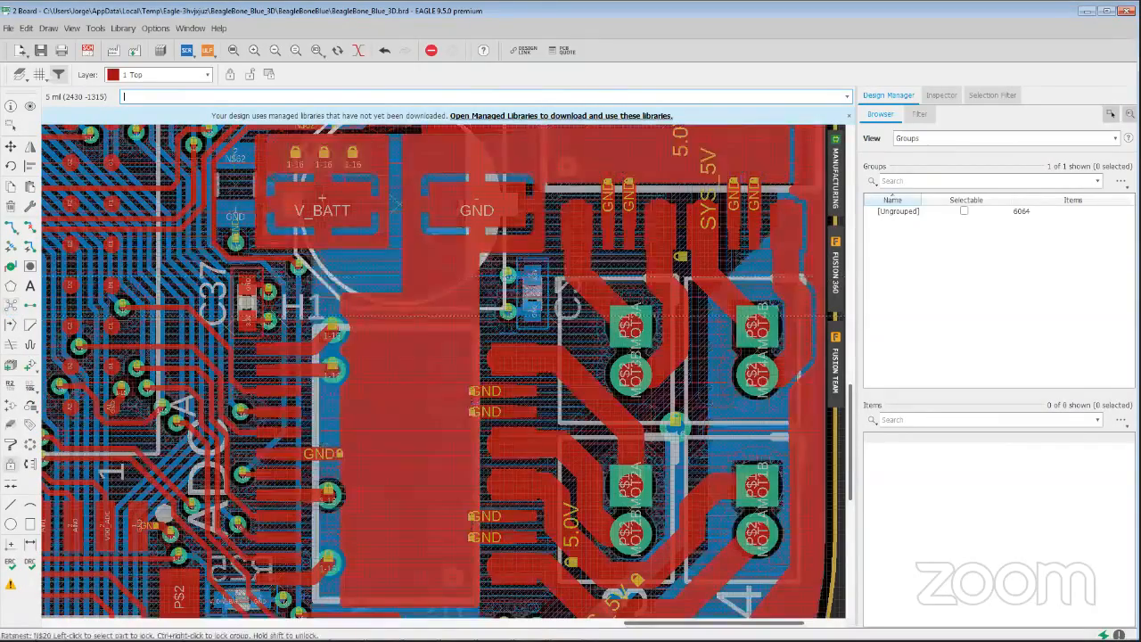
{"action": "scroll", "coordinate": [359, 193], "scroll_direction": "down", "scroll_amount": 2}
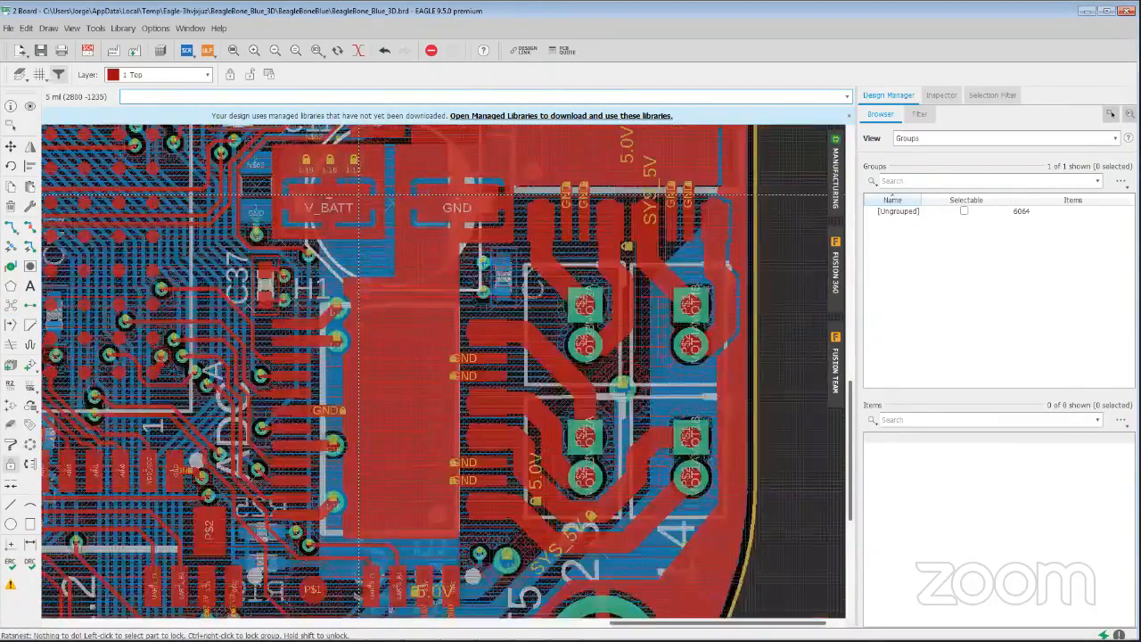
{"action": "scroll", "coordinate": [359, 194], "scroll_direction": "down", "scroll_amount": 2}
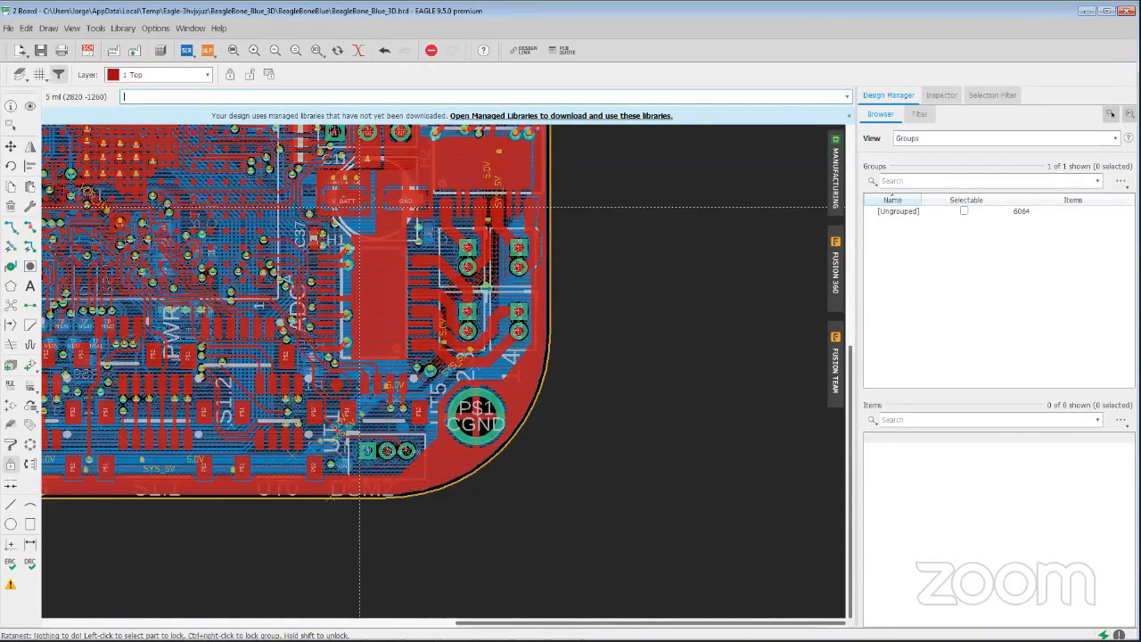
{"action": "type", "text": "rip @;"}
{"action": "key", "text": "Return"}
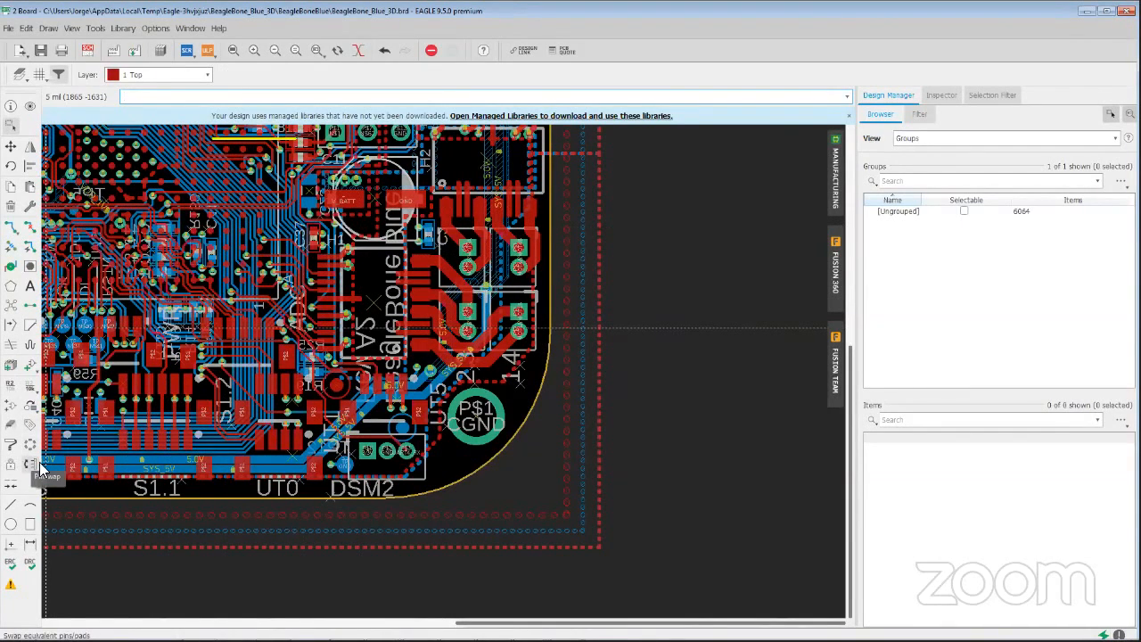
Step: Unlock all components on the board and look over the available routing command variants
{"action": "left_click", "coordinate": [10, 463]}
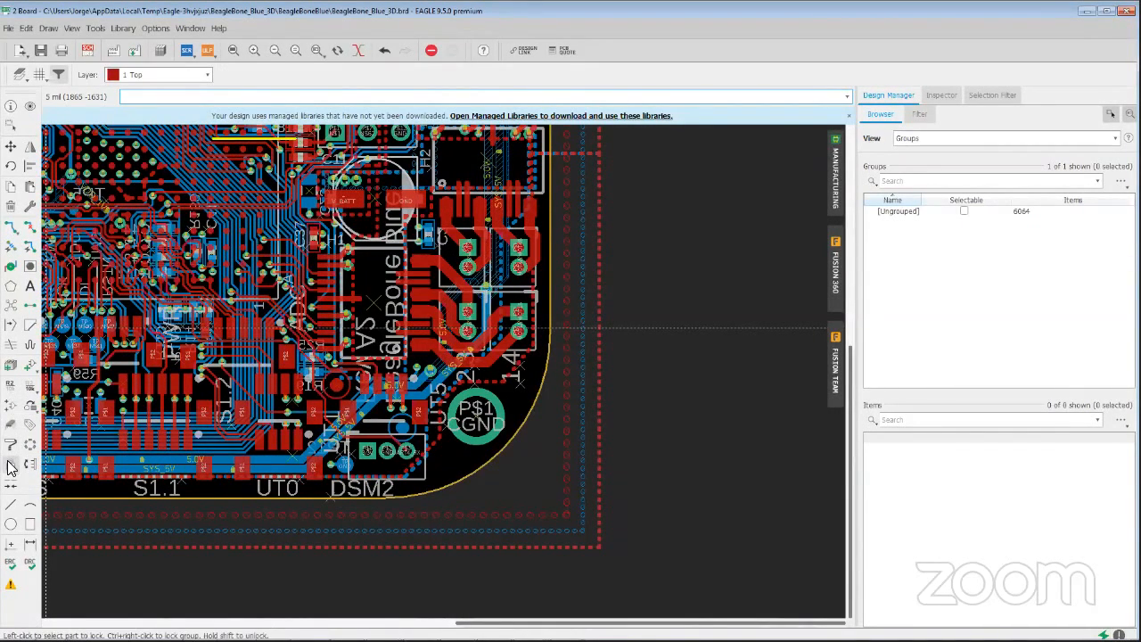
{"action": "left_click", "coordinate": [249, 77]}
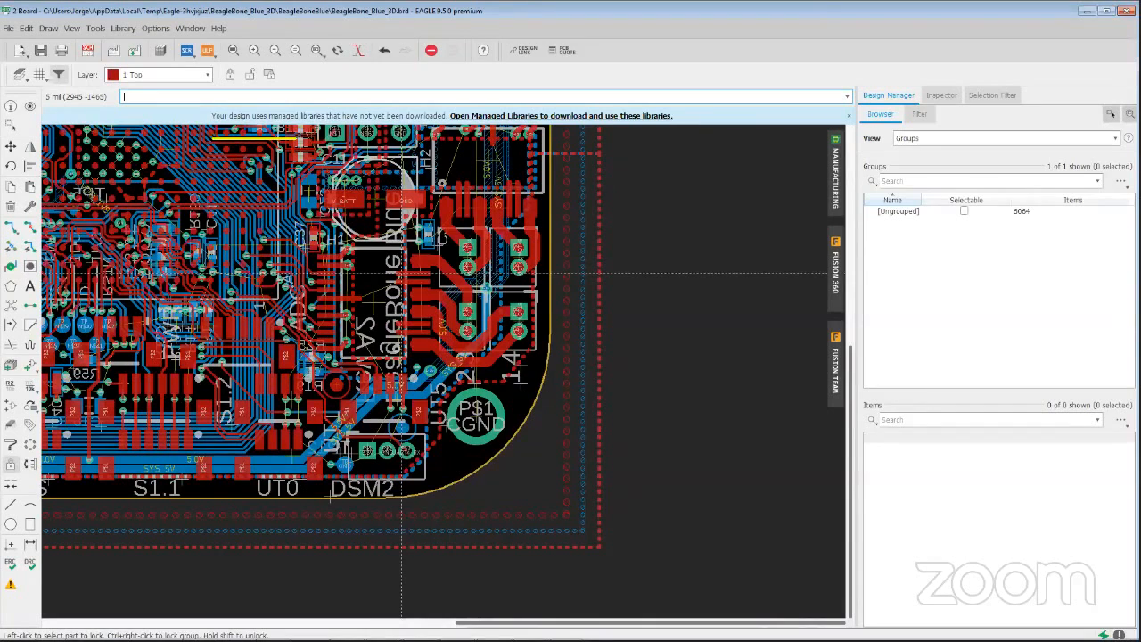
{"action": "left_click", "coordinate": [9, 230]}
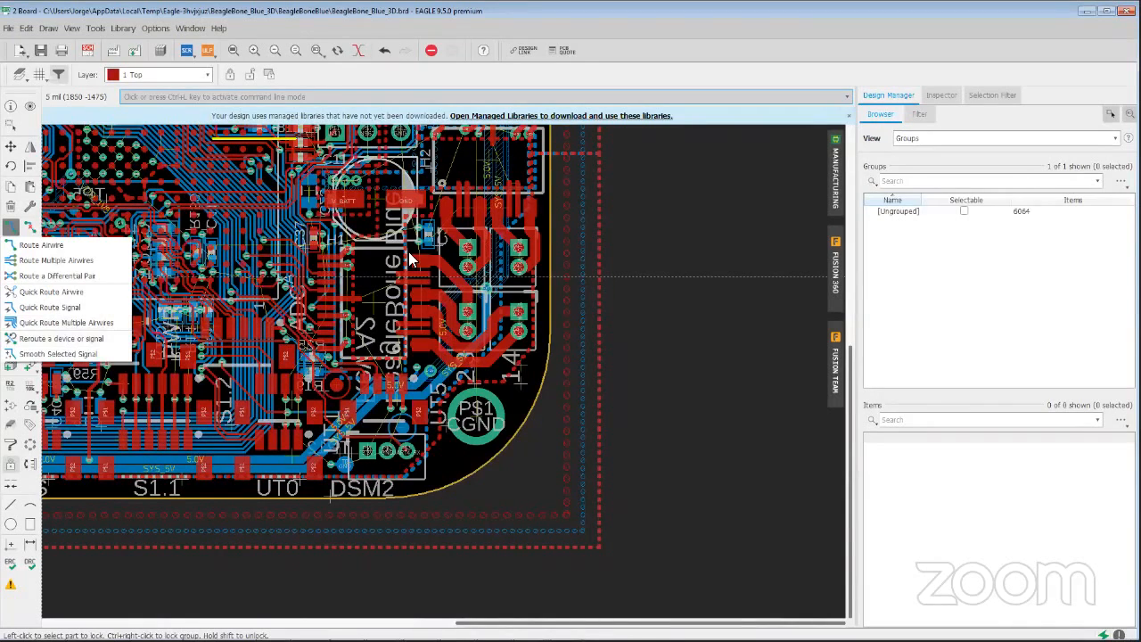
{"action": "left_click", "coordinate": [371, 266]}
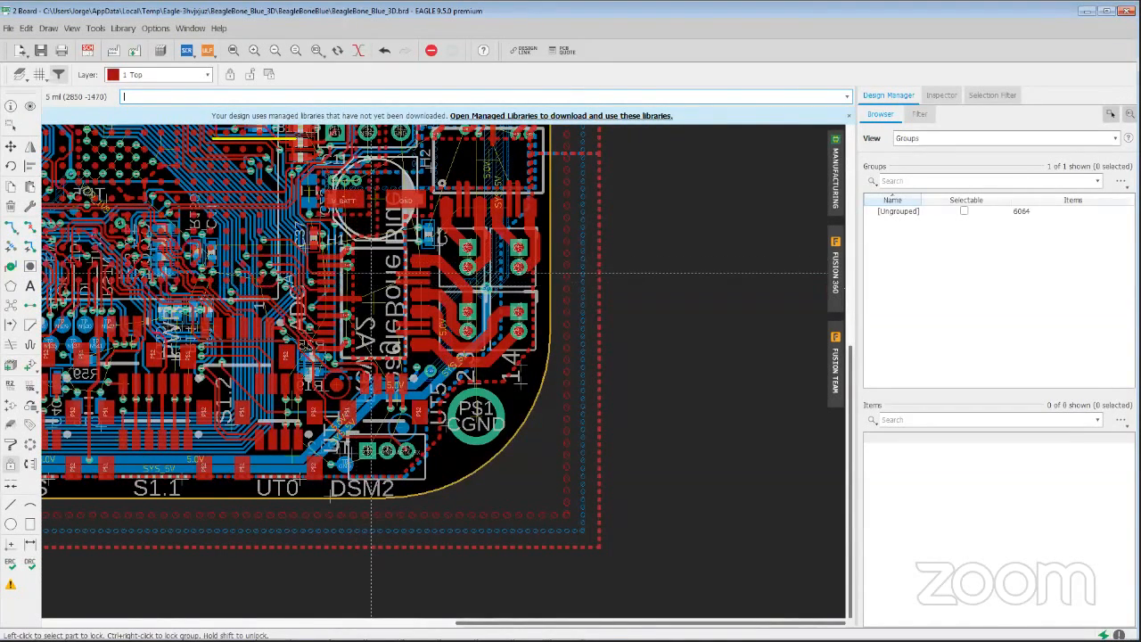
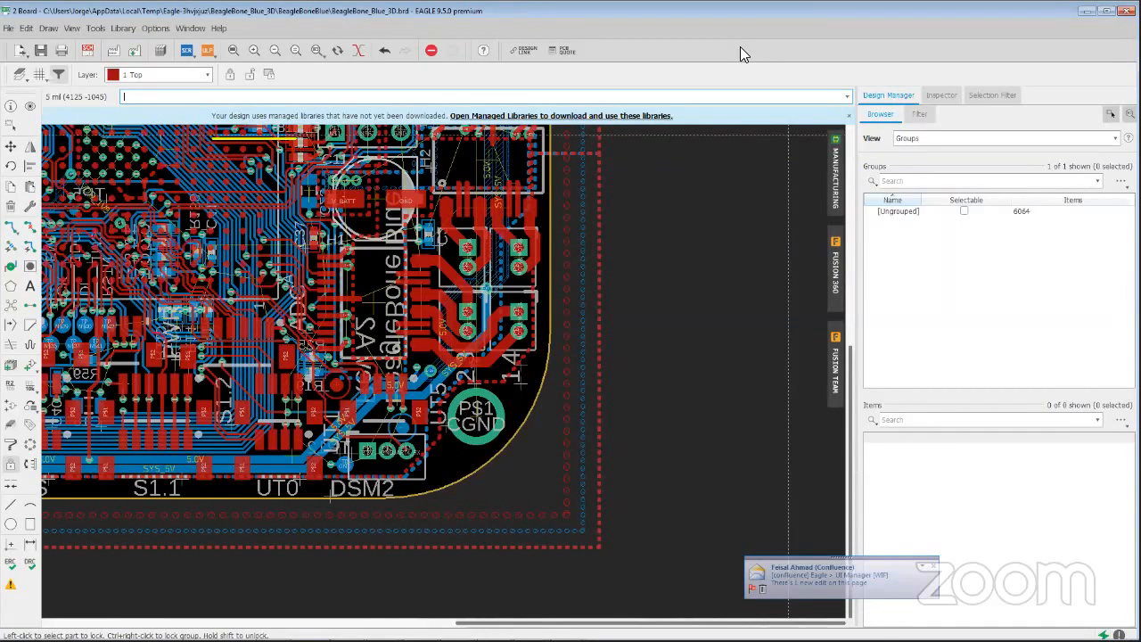
Step: Dismiss the incoming mail notification and close Outlook
{"action": "left_click", "coordinate": [932, 569]}
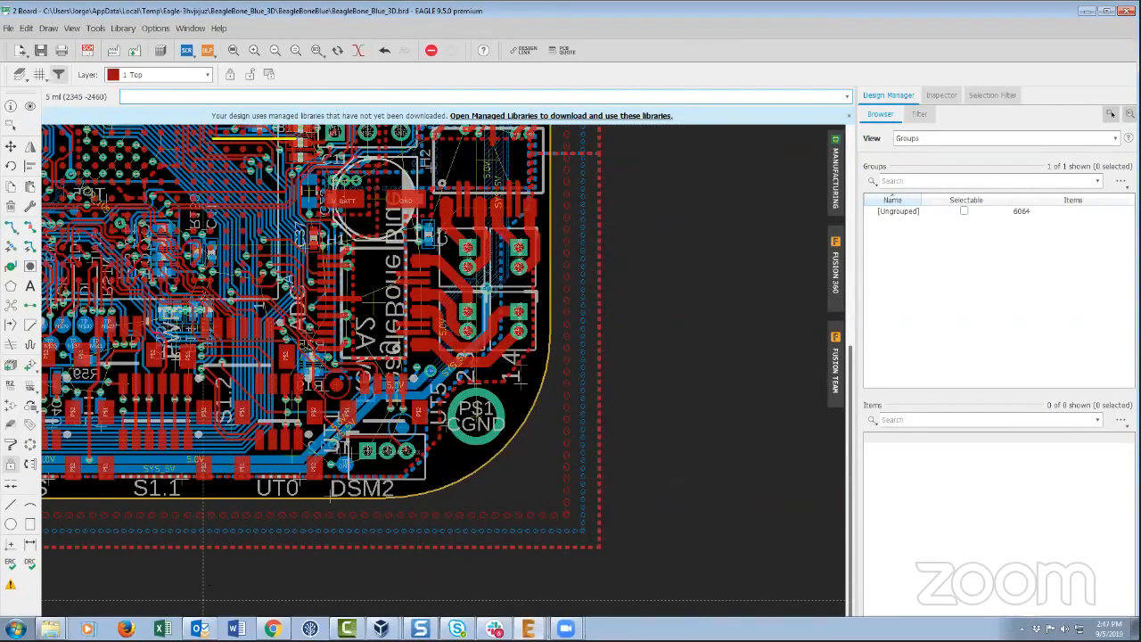
{"action": "right_click", "coordinate": [201, 628]}
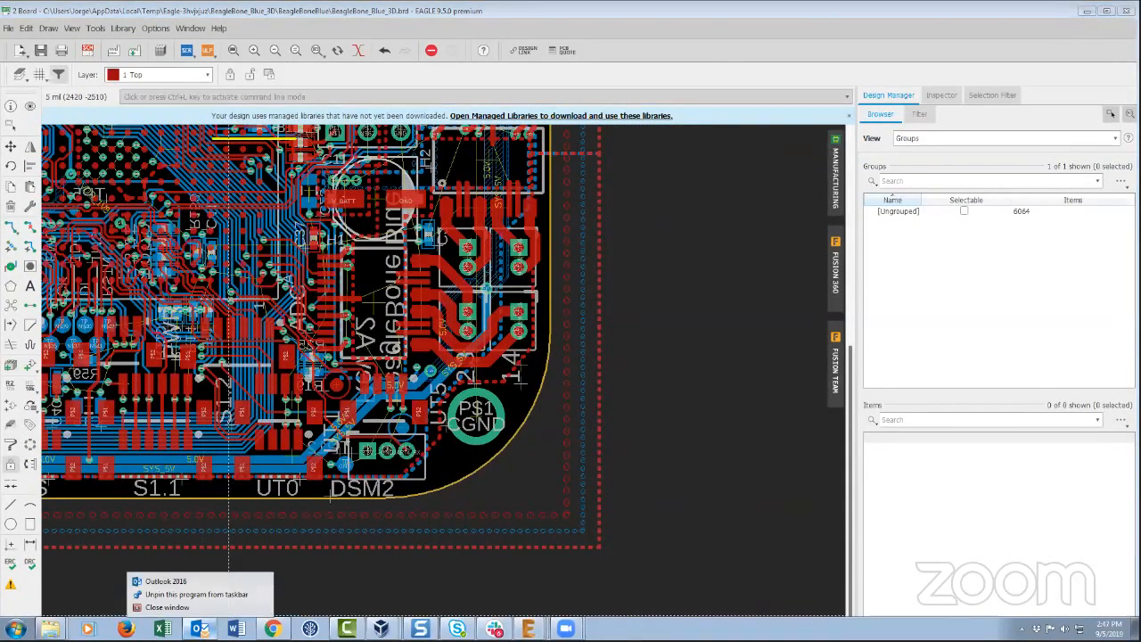
{"action": "left_click", "coordinate": [211, 607]}
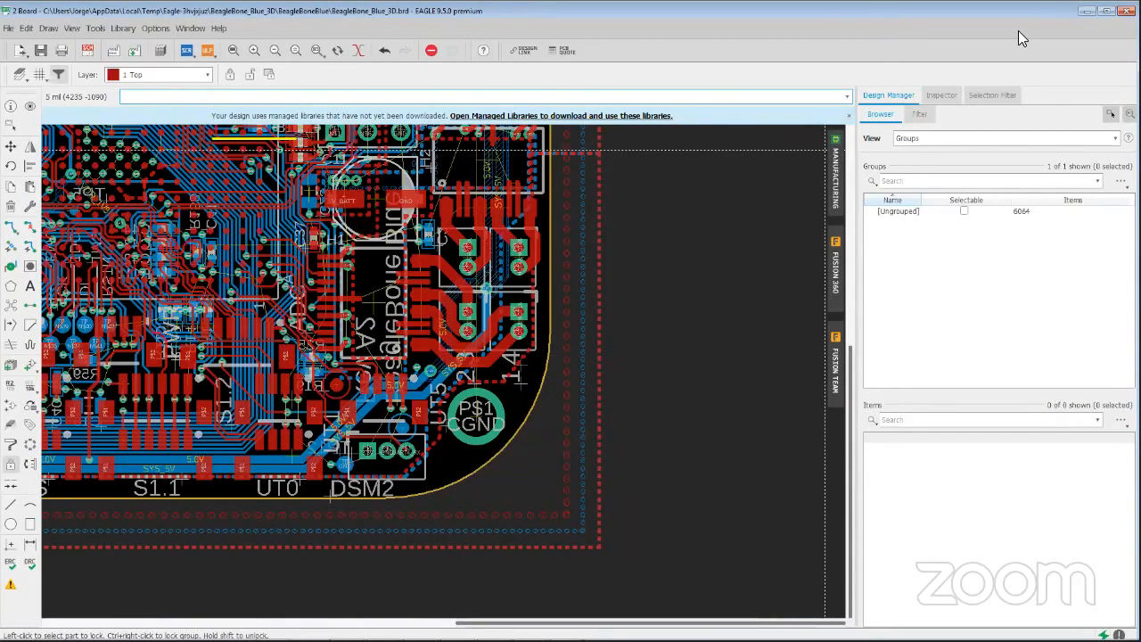
Step: Restrict the board's selection filter to the Via object type only
{"action": "left_click", "coordinate": [986, 98]}
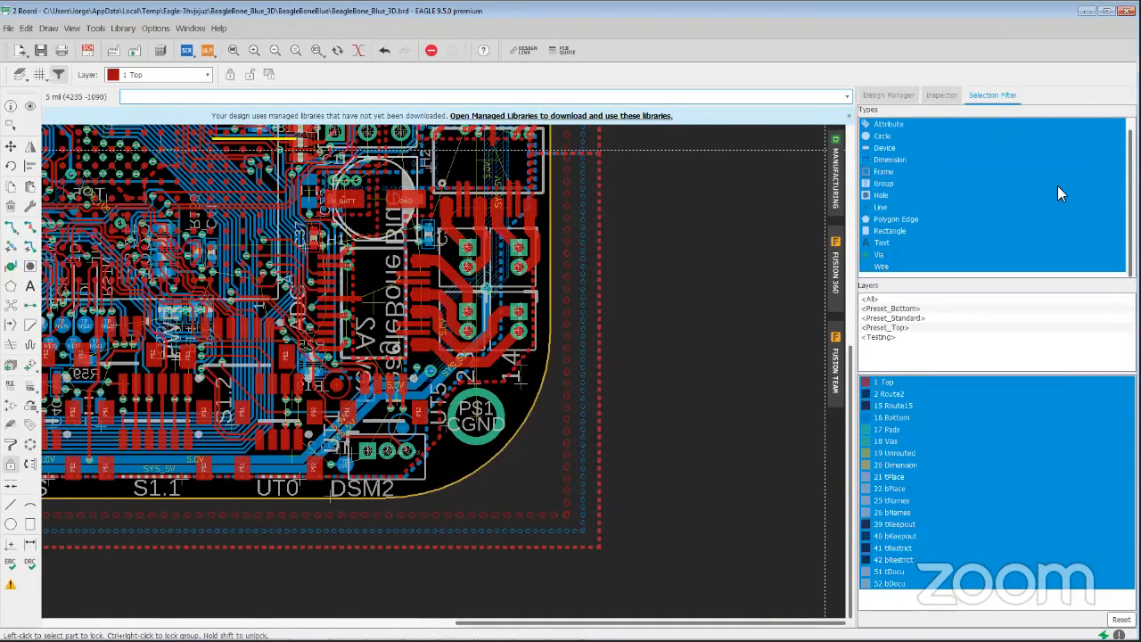
{"action": "left_click", "coordinate": [886, 252]}
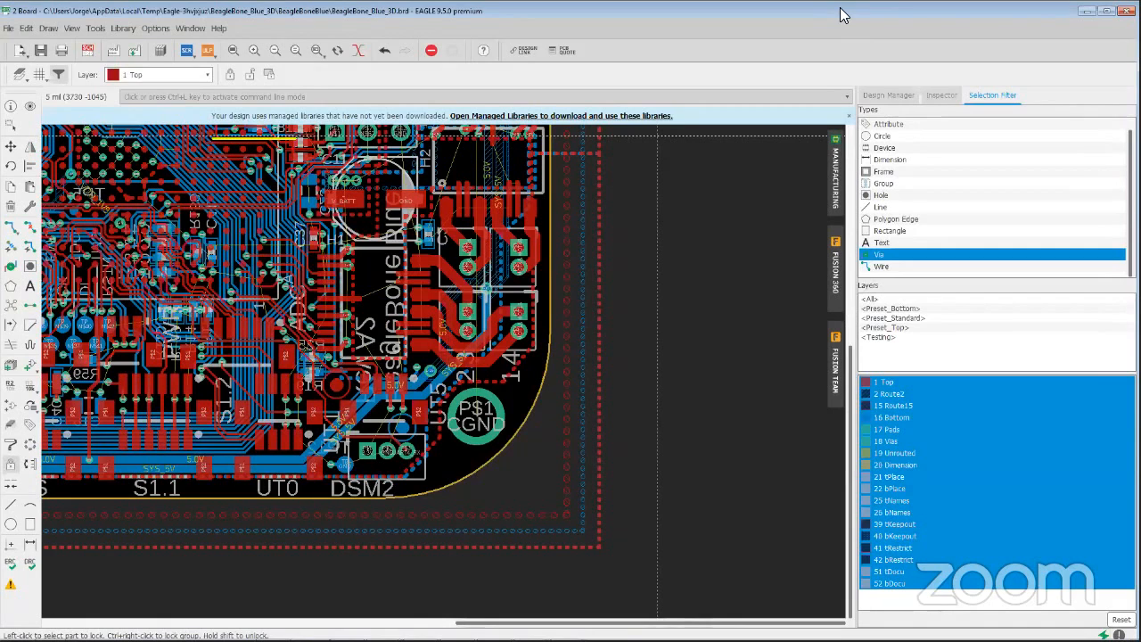
Step: Export the BeagleBone_Blue_3D board as a STEP model and start the conversion
{"action": "left_click", "coordinate": [10, 31]}
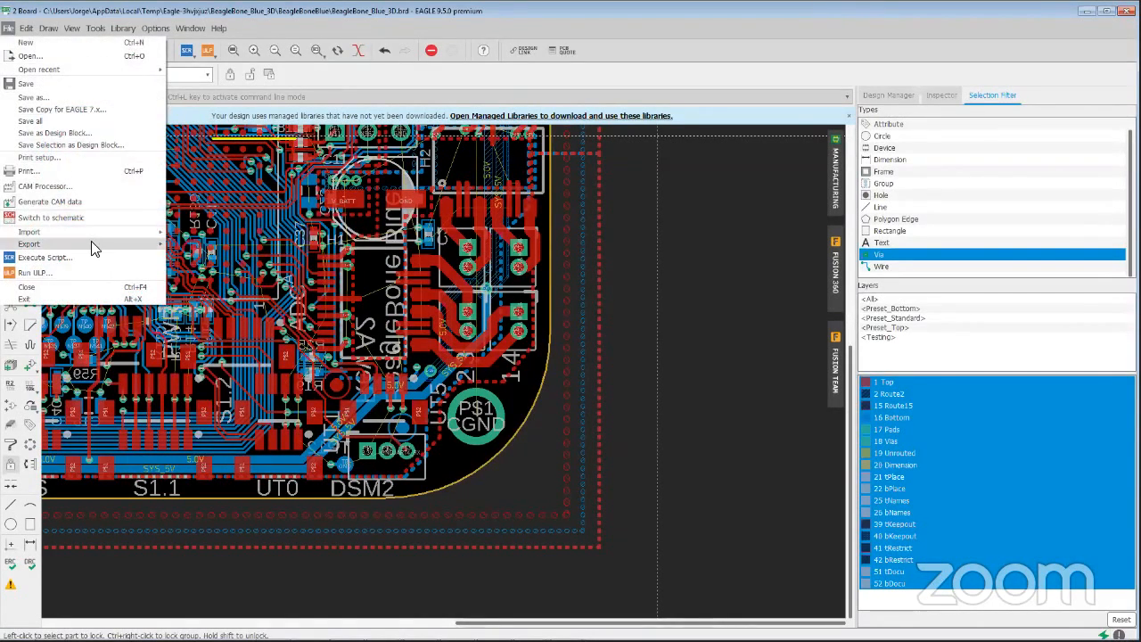
{"action": "mouse_move", "coordinate": [91, 241]}
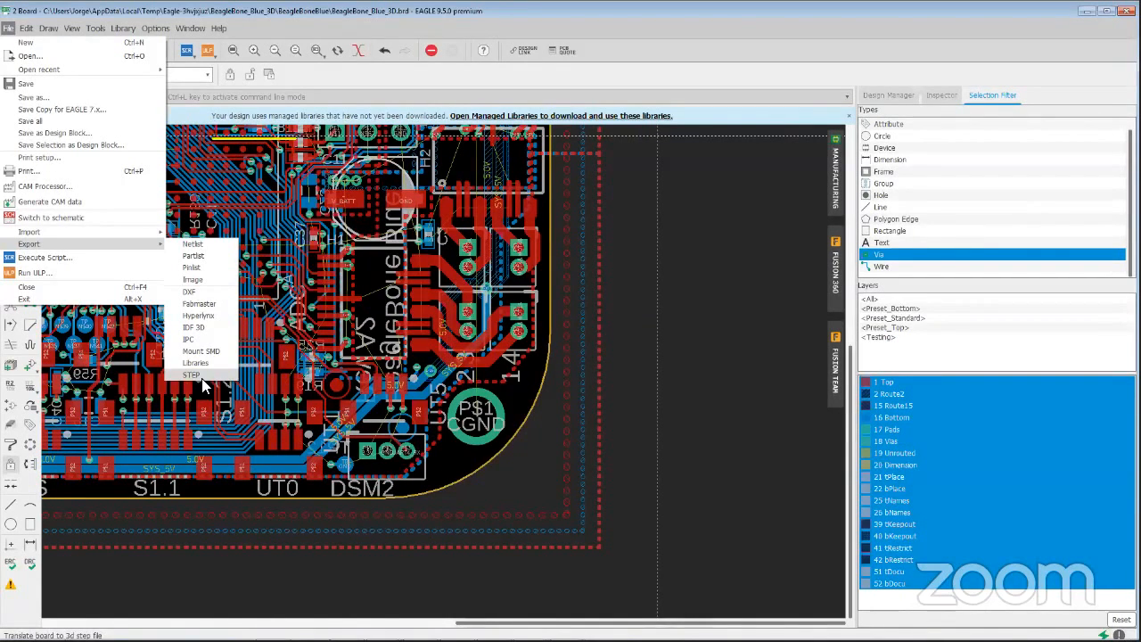
{"action": "left_click", "coordinate": [202, 379]}
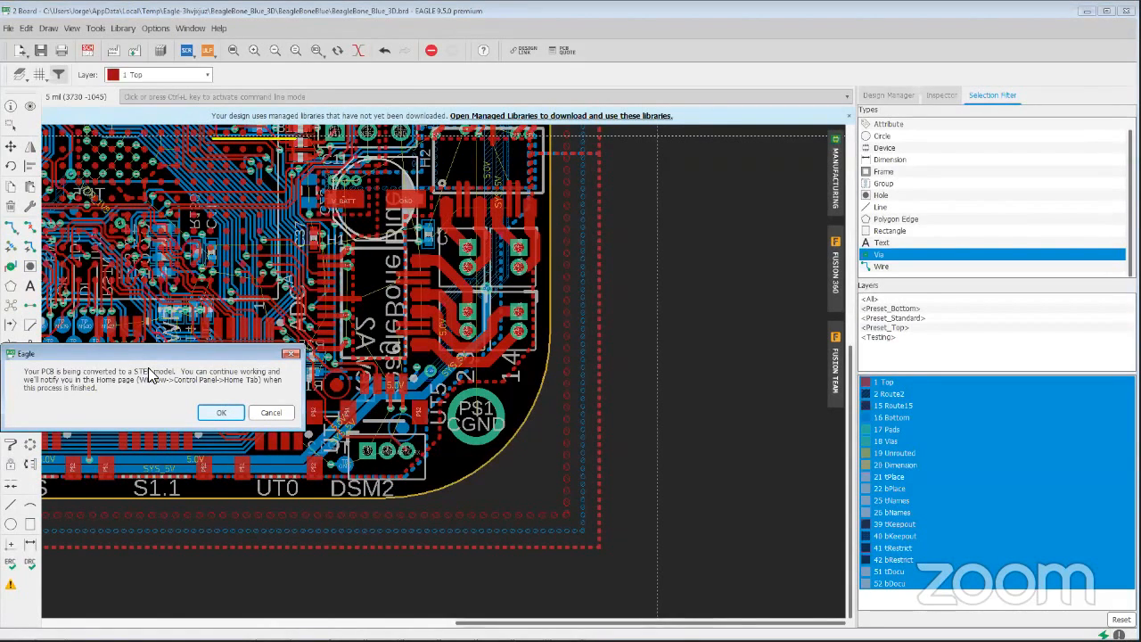
{"action": "left_click", "coordinate": [223, 415]}
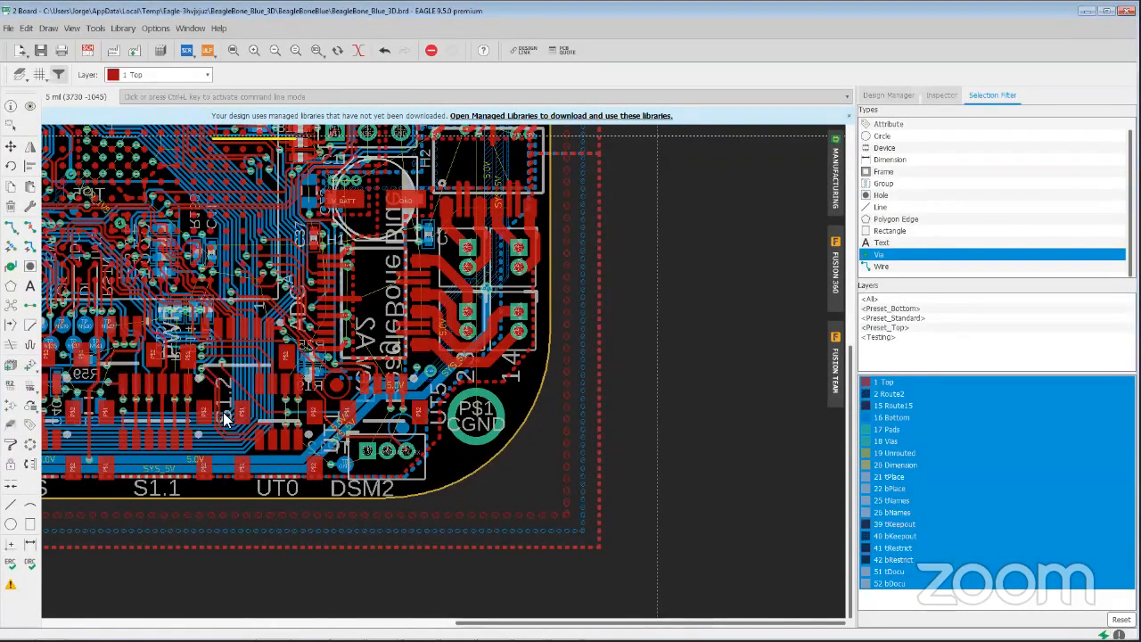
Step: Switch to the Control Panel and check the recently generated 3D files on its Home page
{"action": "mouse_move", "coordinate": [429, 639]}
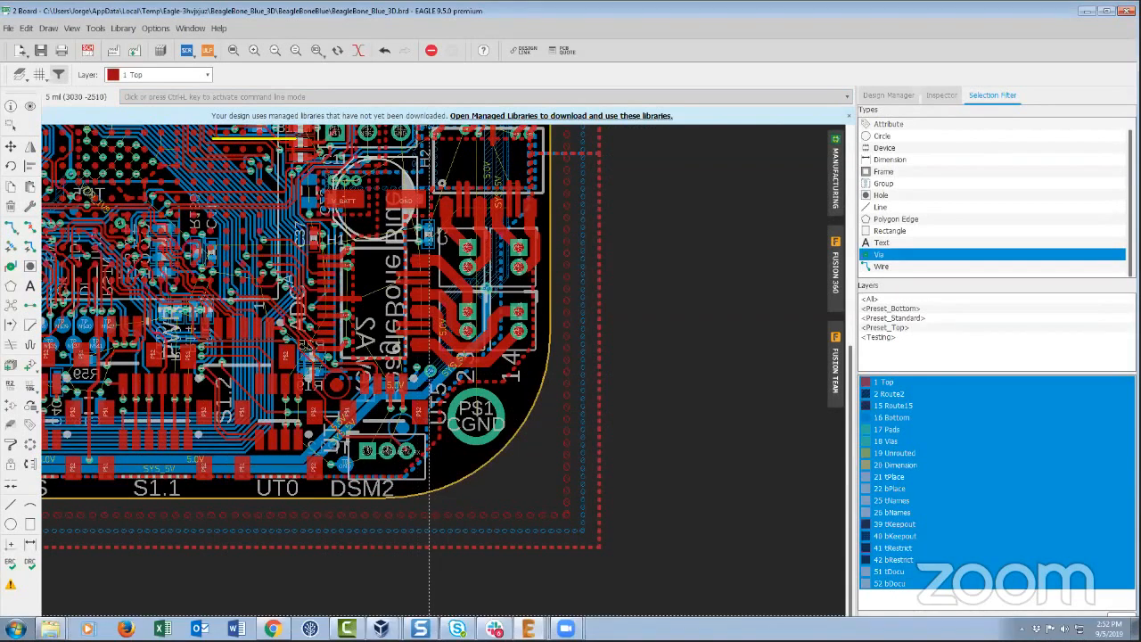
{"action": "mouse_move", "coordinate": [529, 628]}
{"action": "left_click", "coordinate": [444, 576]}
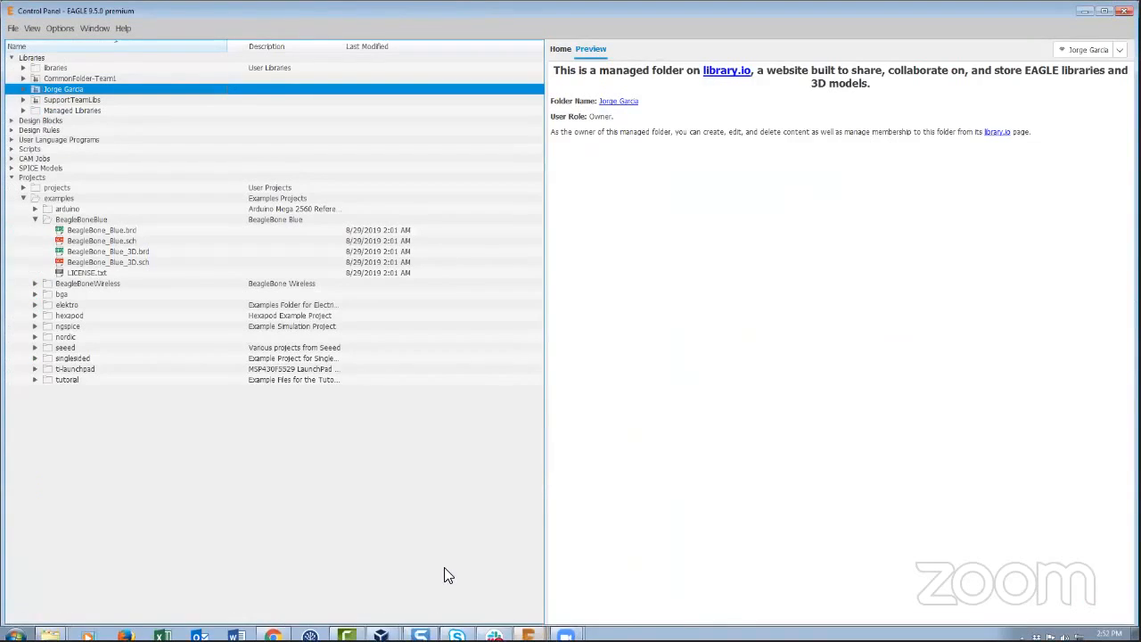
{"action": "left_click", "coordinate": [558, 50]}
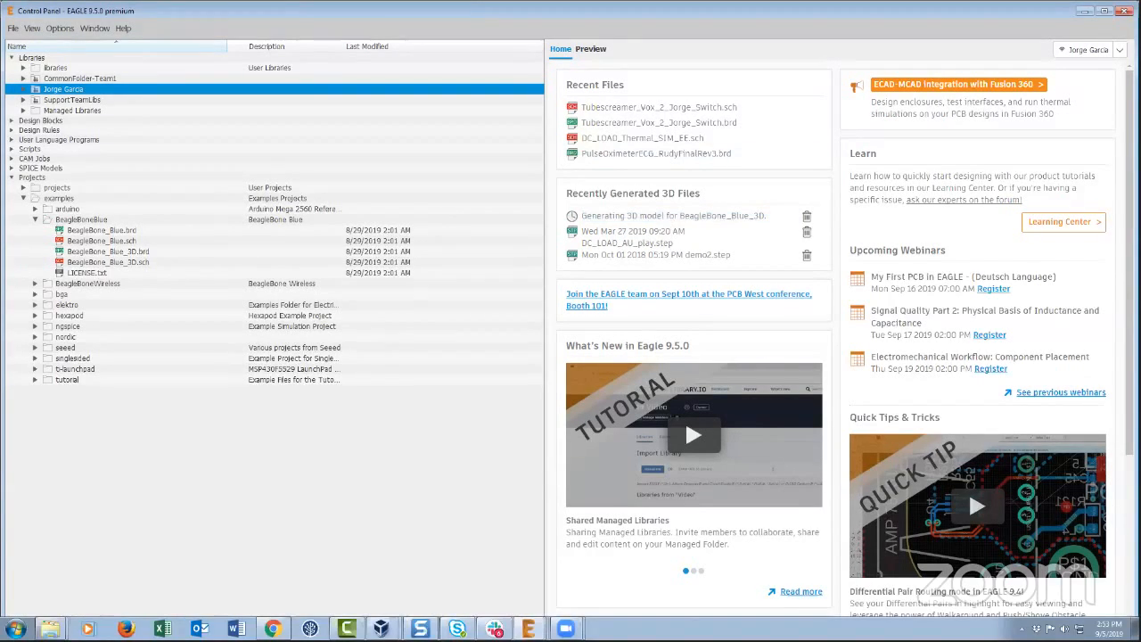
Step: Return to the board layout and set the manufacturing preview's soldermask color to purple (#aa00ff)
{"action": "mouse_move", "coordinate": [528, 629]}
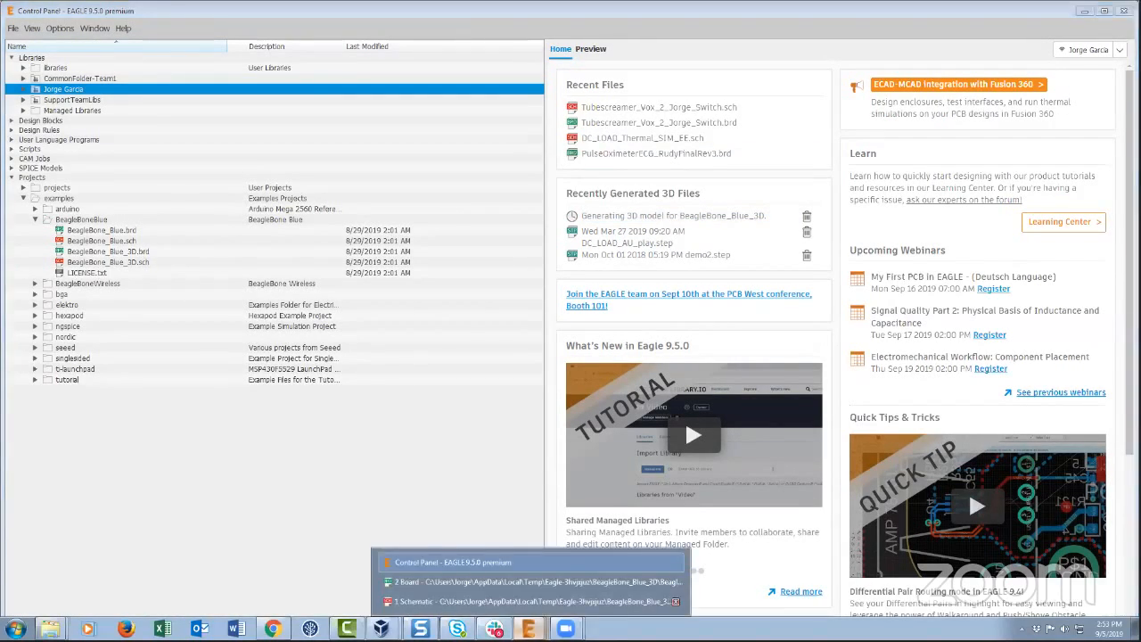
{"action": "left_click", "coordinate": [445, 584]}
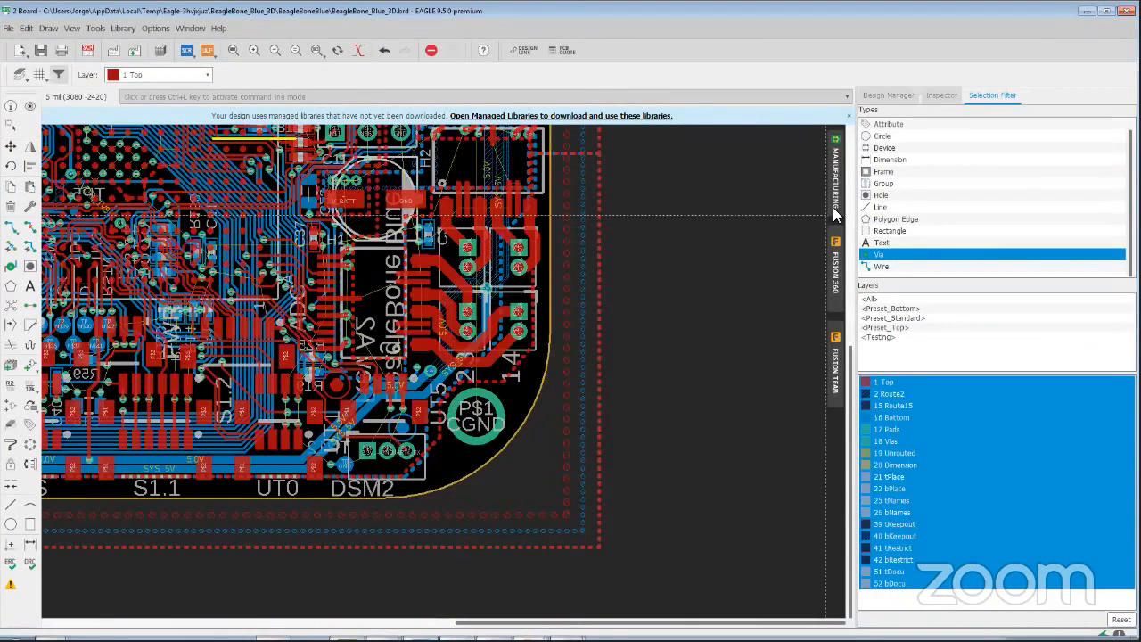
{"action": "left_click", "coordinate": [836, 214]}
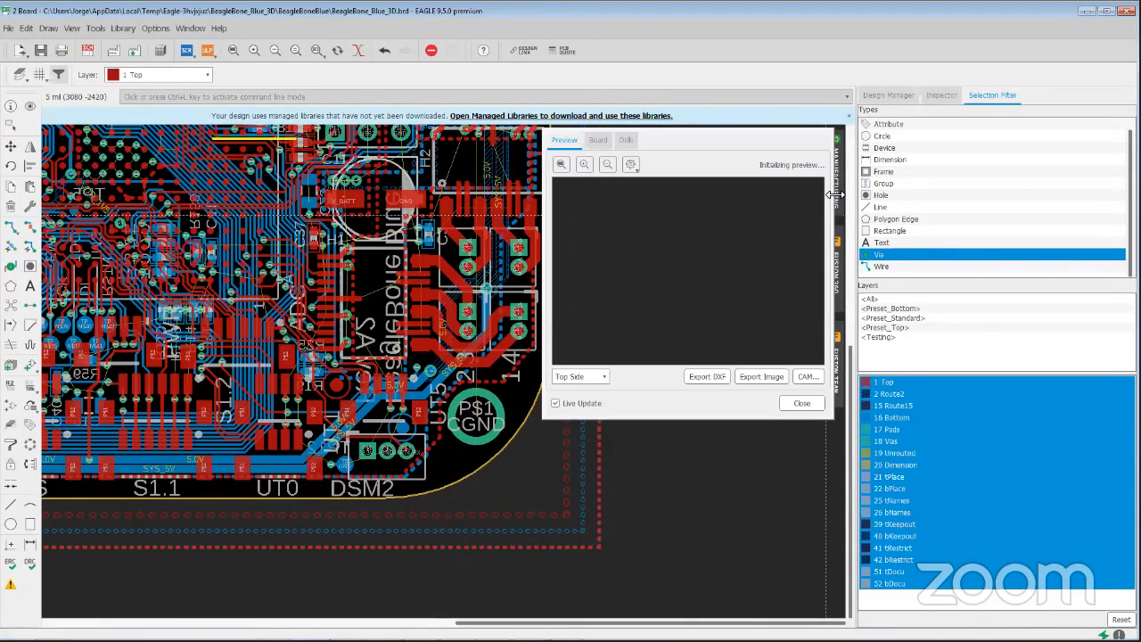
{"action": "left_click", "coordinate": [632, 164]}
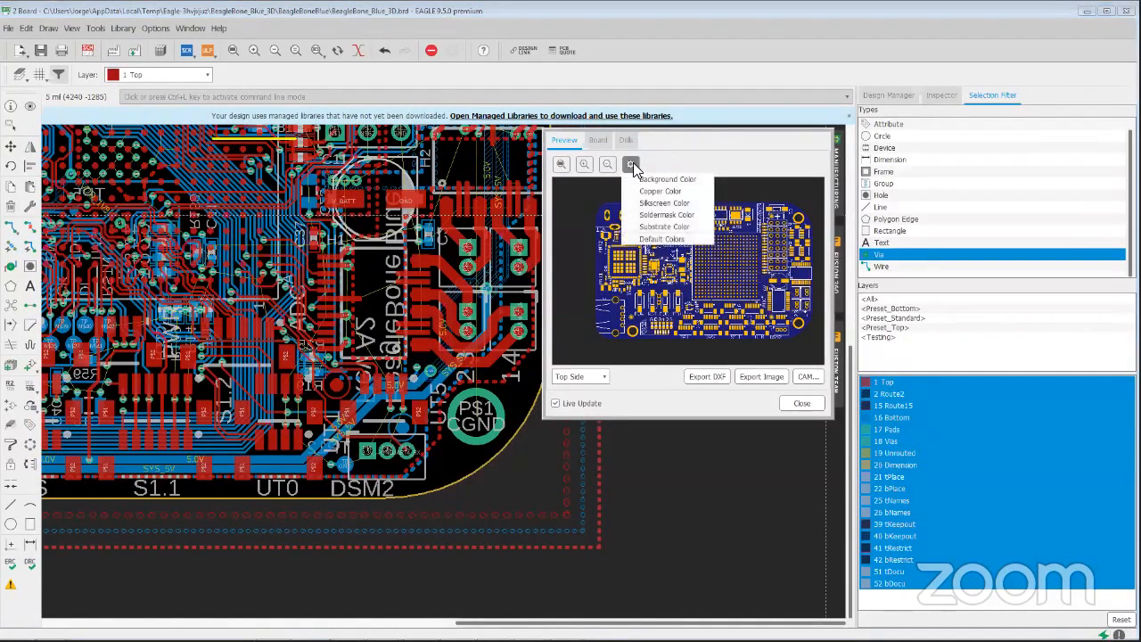
{"action": "left_click", "coordinate": [655, 215]}
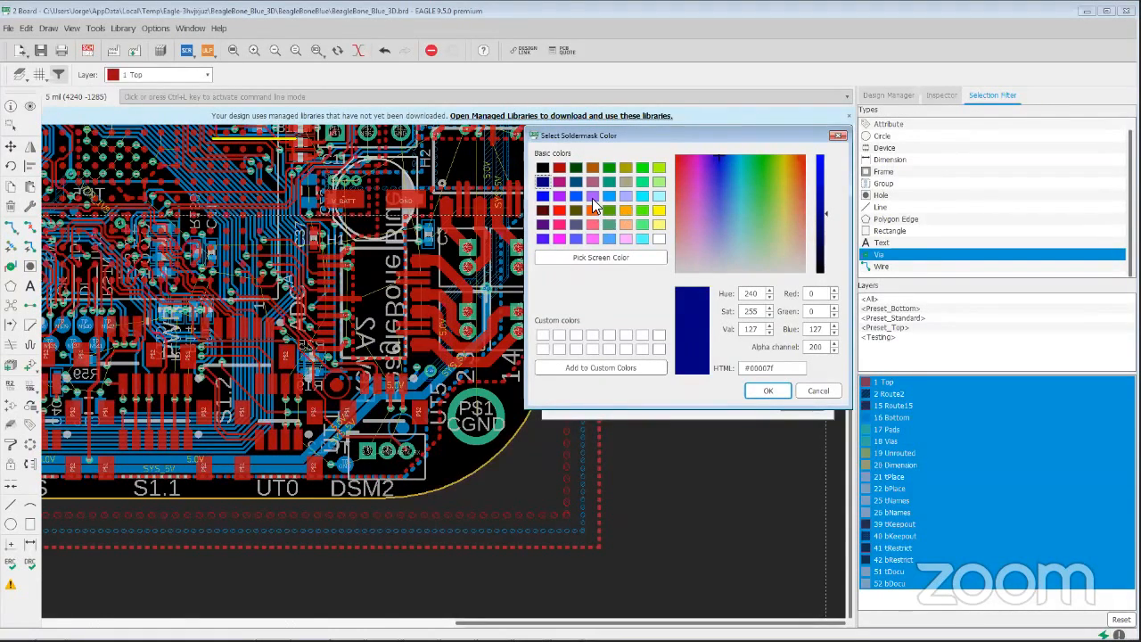
{"action": "left_click", "coordinate": [560, 196]}
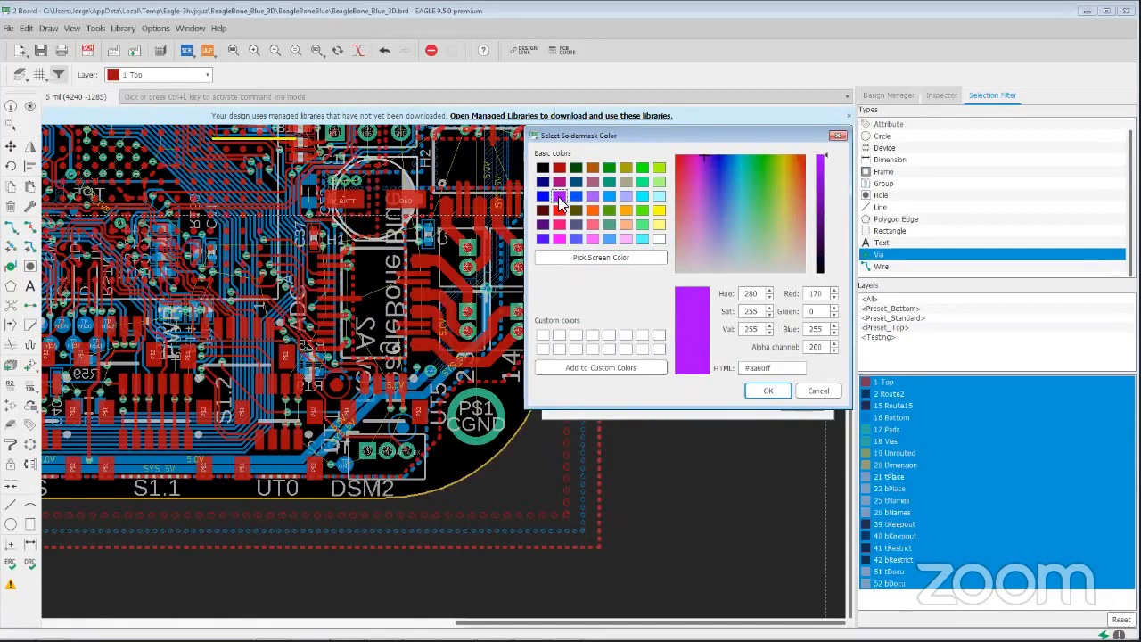
{"action": "left_click", "coordinate": [758, 392]}
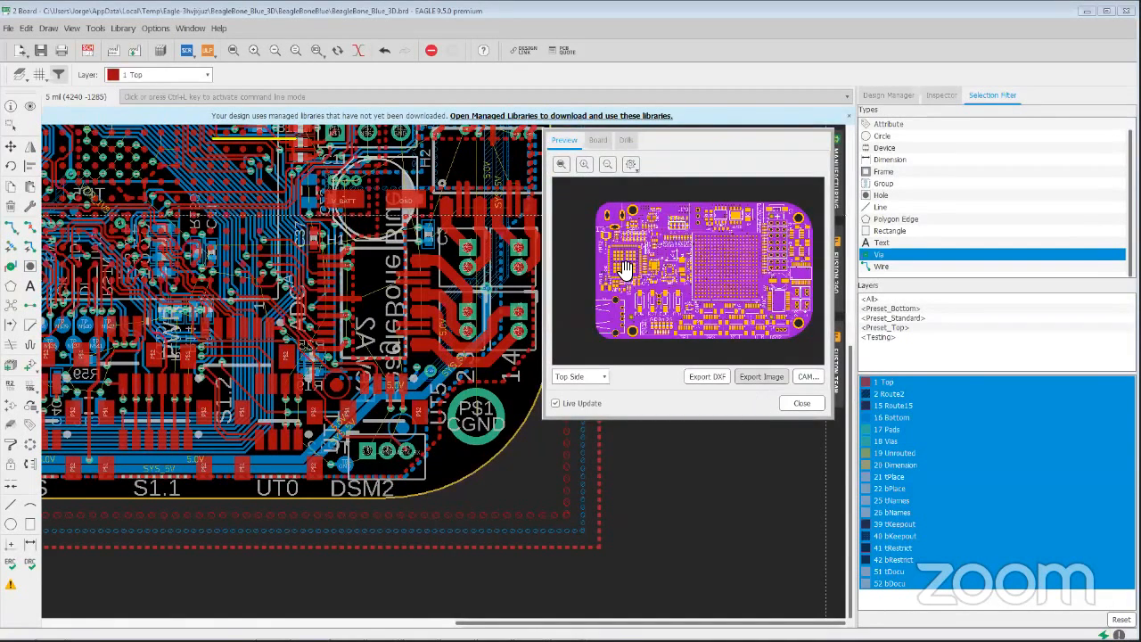
Step: Examine the recolored top side of the board up close in the manufacturing preview and close the preview
{"action": "scroll", "coordinate": [768, 276], "scroll_direction": "up", "scroll_amount": 1}
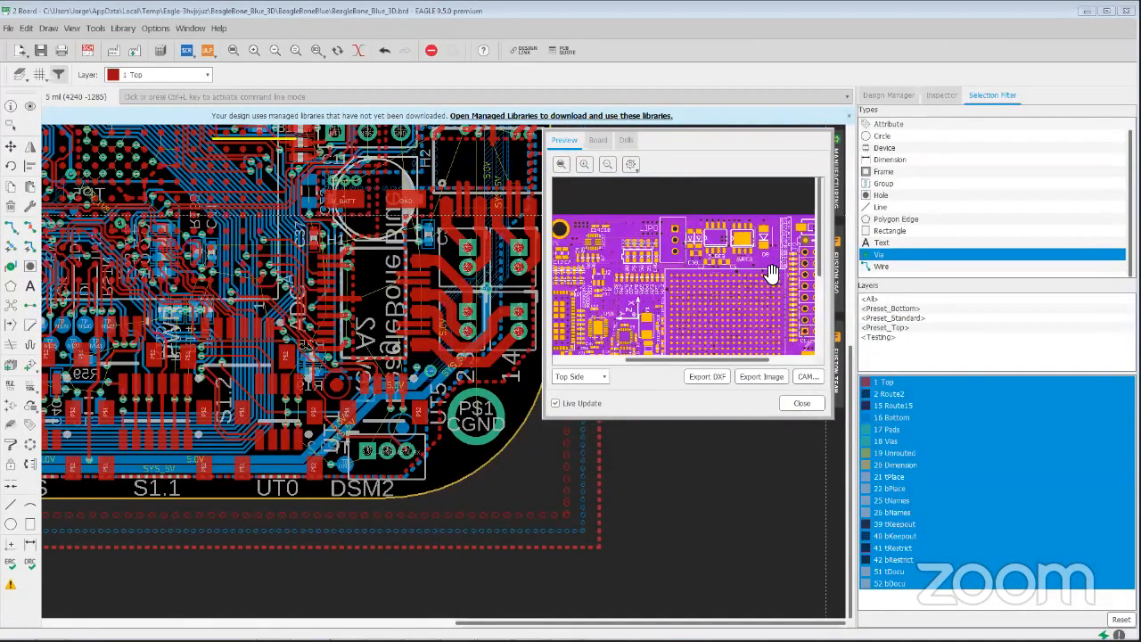
{"action": "scroll", "coordinate": [740, 275], "scroll_direction": "down", "scroll_amount": 1}
{"action": "scroll", "coordinate": [736, 277], "scroll_direction": "up", "scroll_amount": 1}
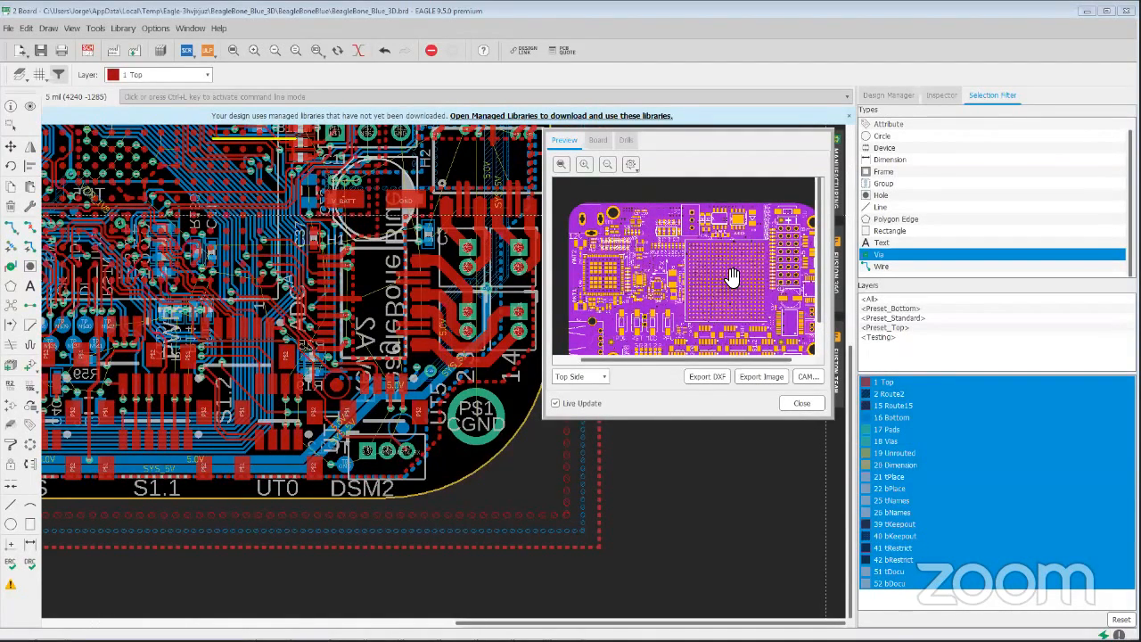
{"action": "scroll", "coordinate": [731, 276], "scroll_direction": "up", "scroll_amount": 1}
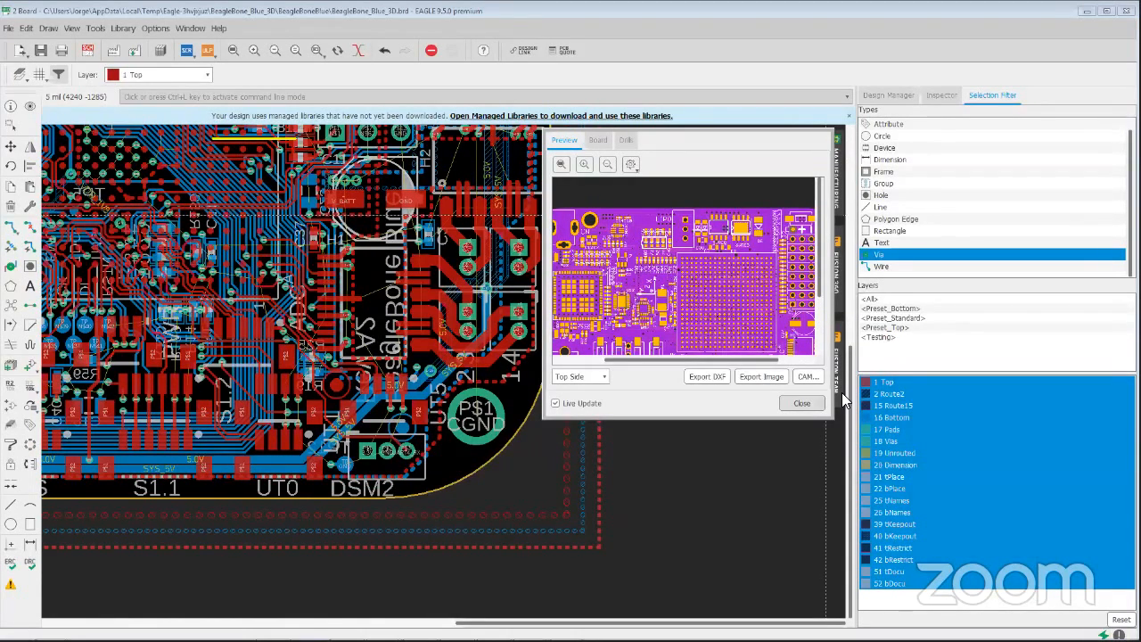
{"action": "left_click", "coordinate": [799, 404]}
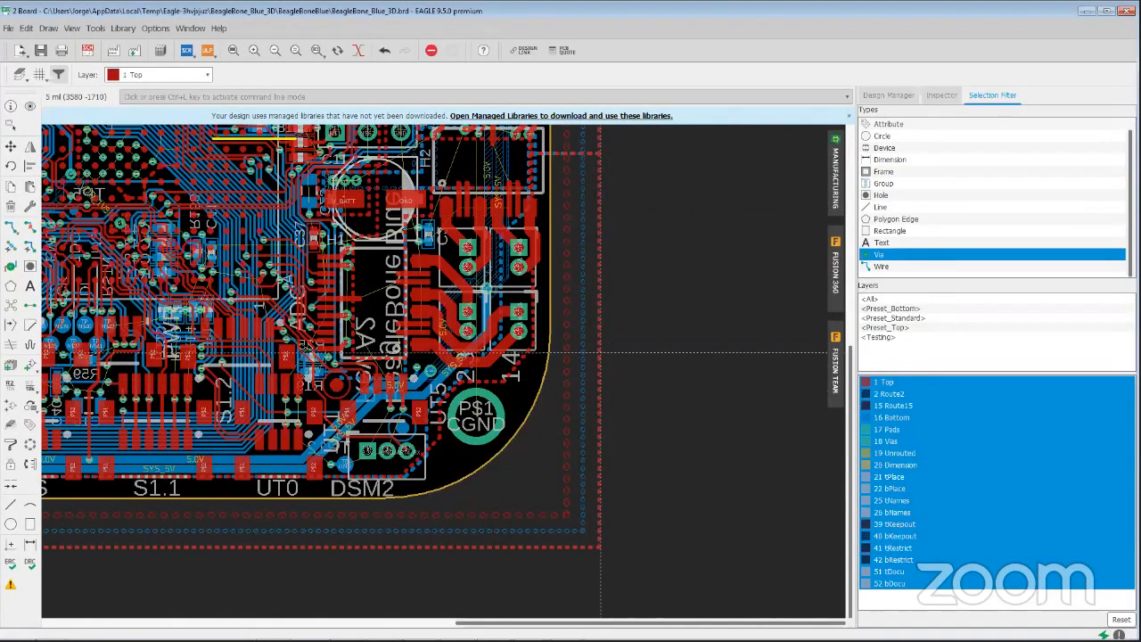